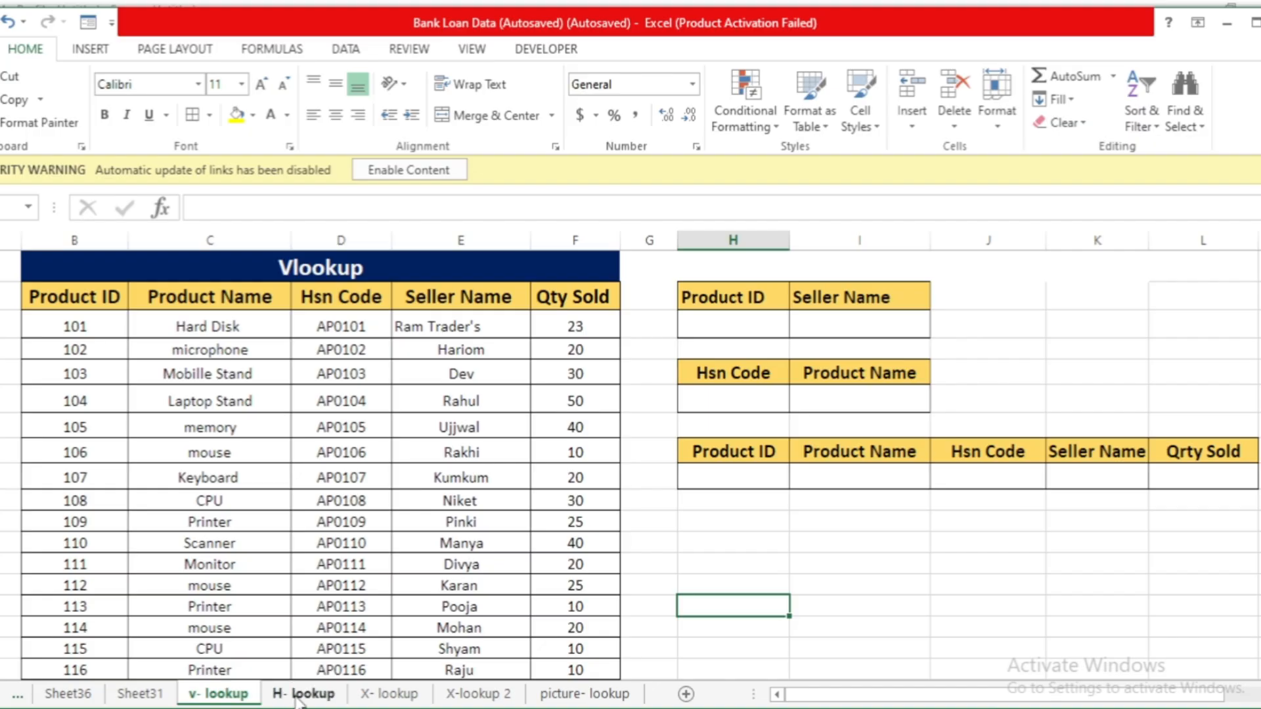
Look through the H-lookup, X-lookup, X-lookup 2 and picture-lookup sheets, and return to the v-lookup sheet
click(293, 693)
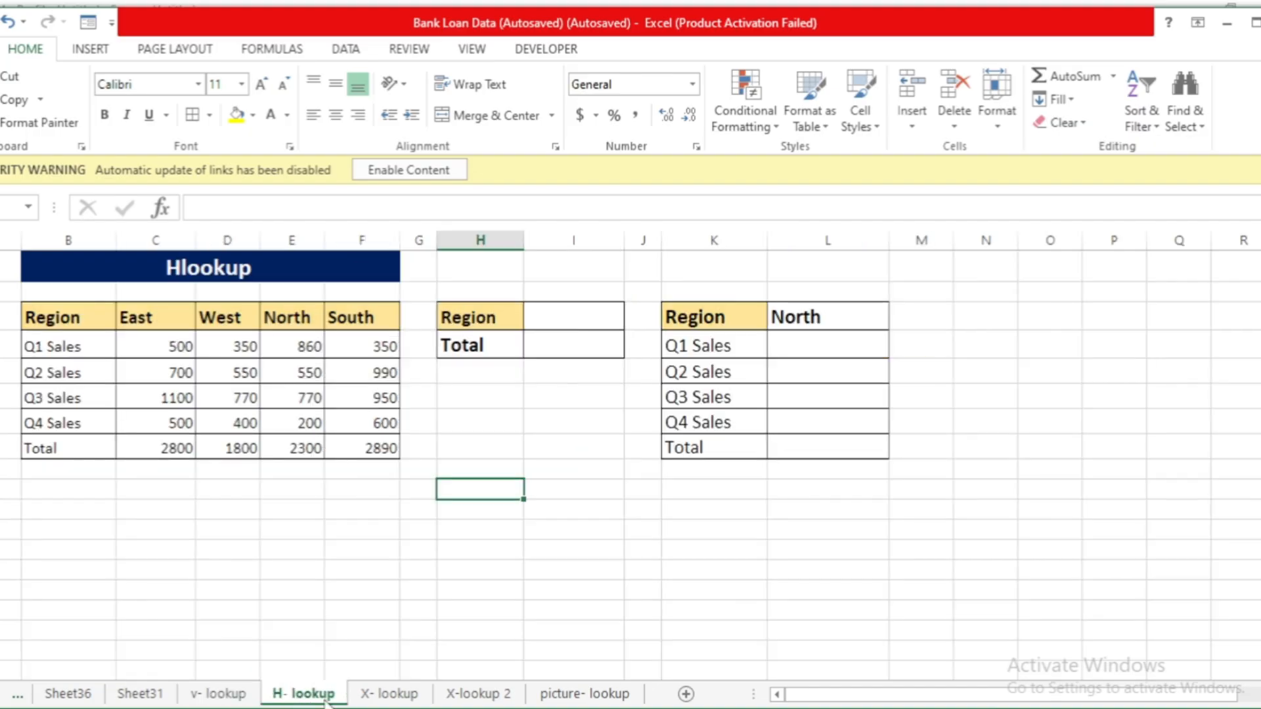
click(389, 694)
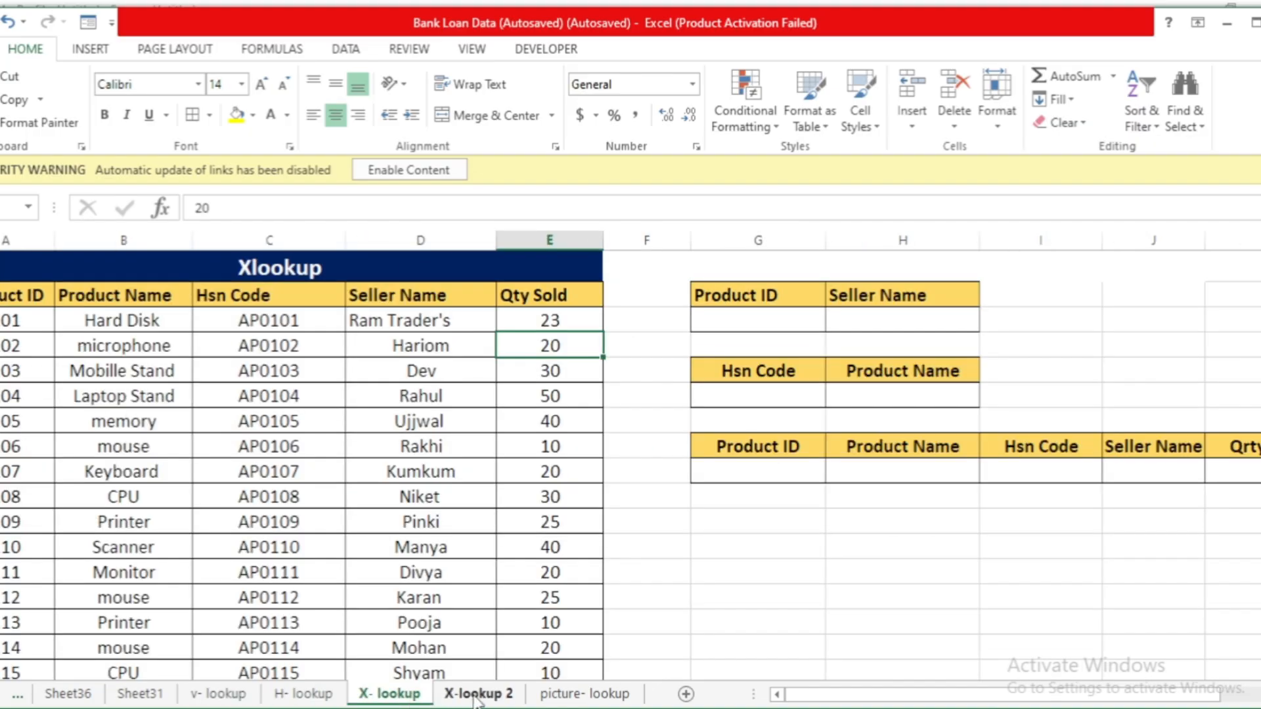
click(475, 694)
click(593, 695)
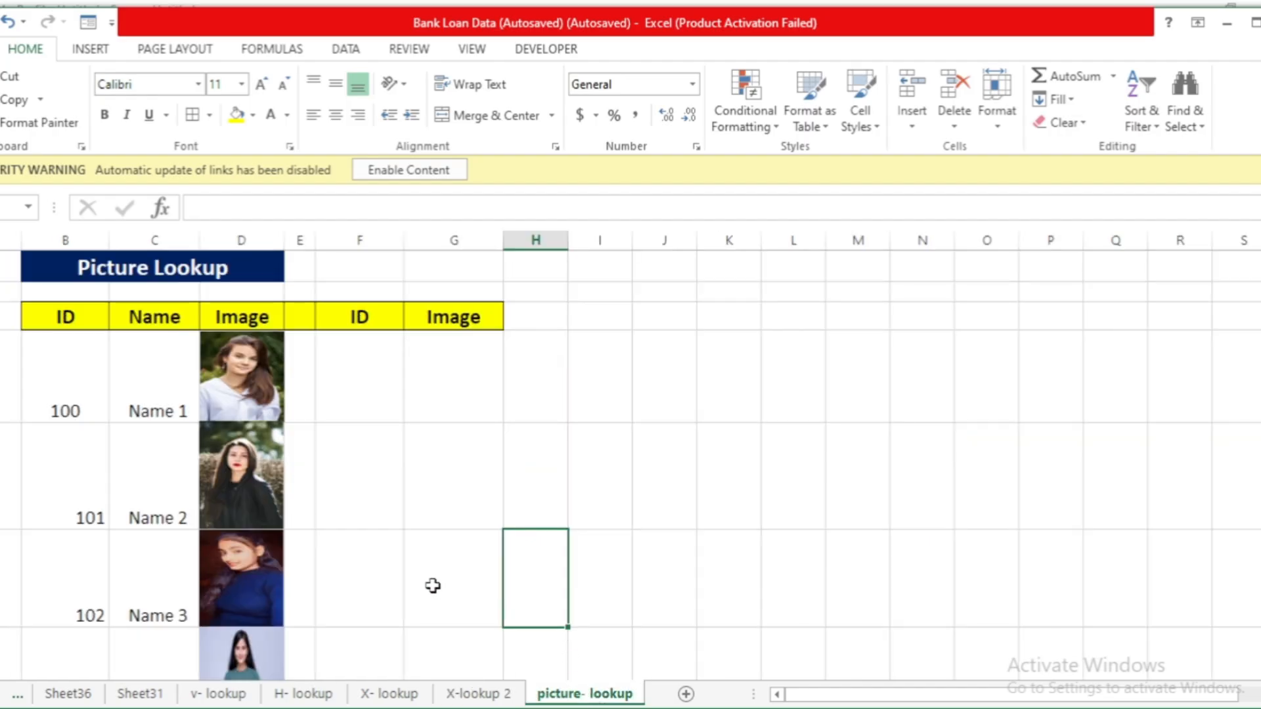
click(477, 694)
click(385, 696)
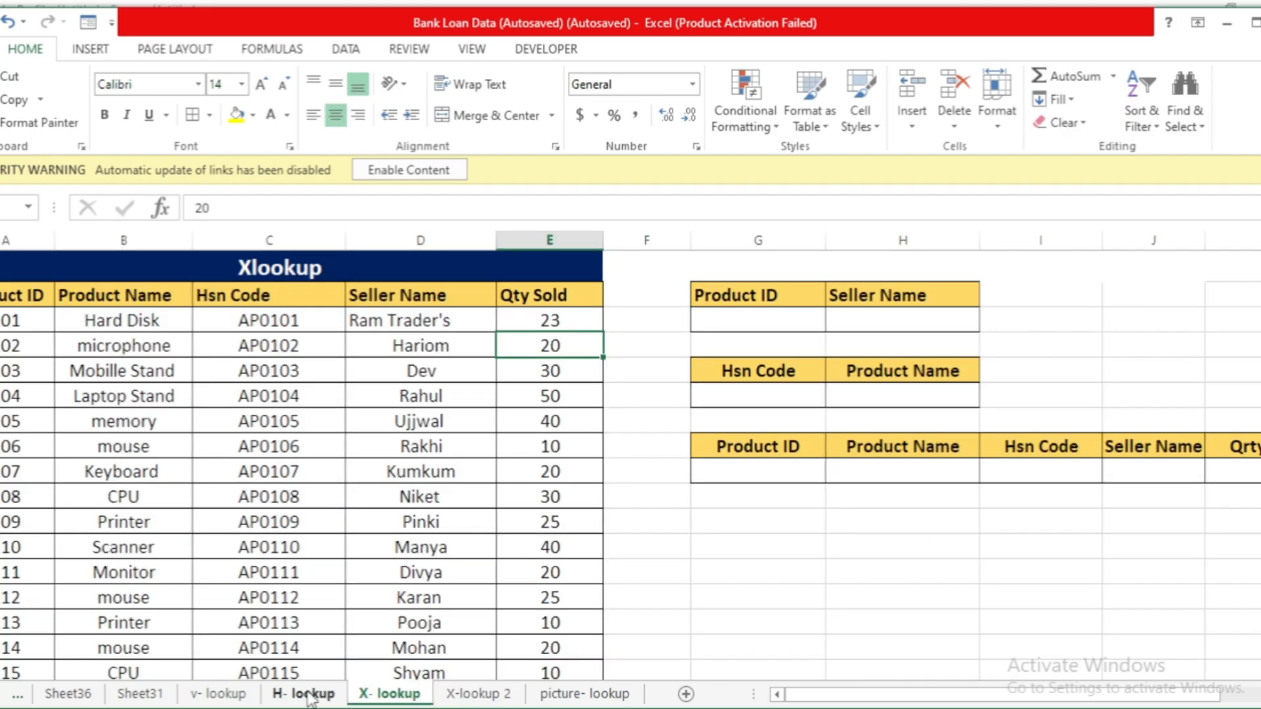
click(297, 698)
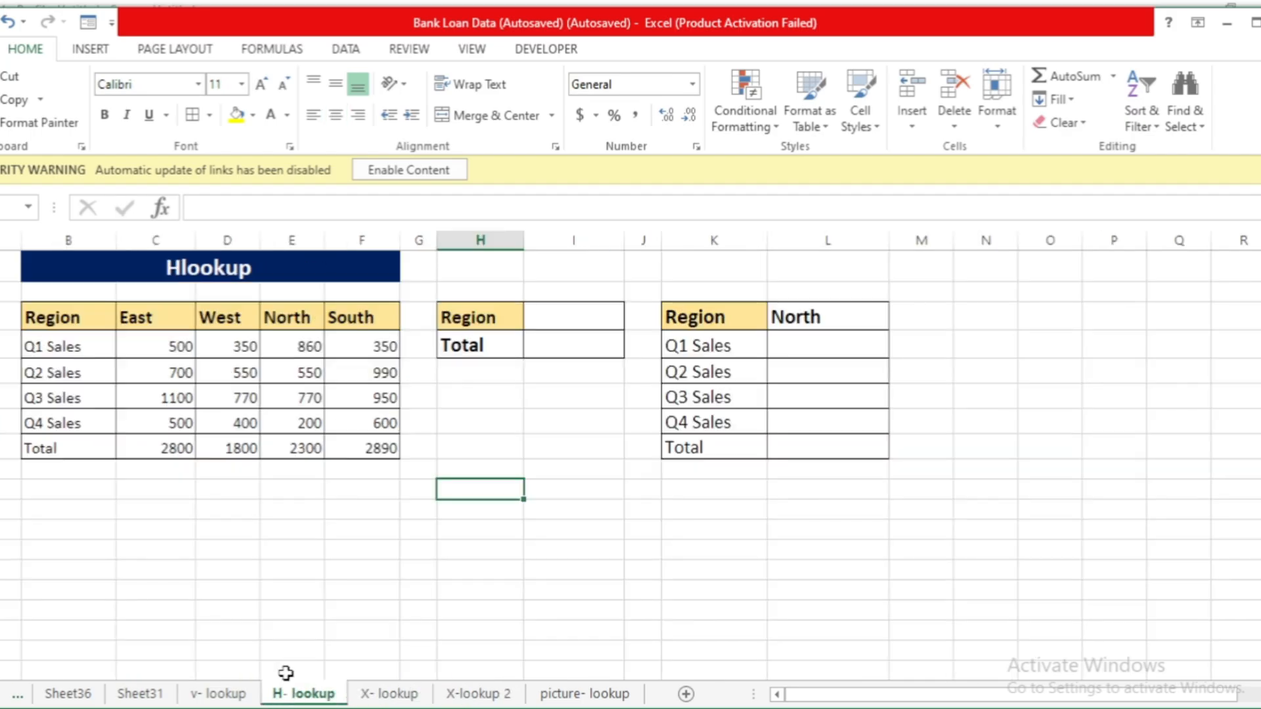
click(197, 696)
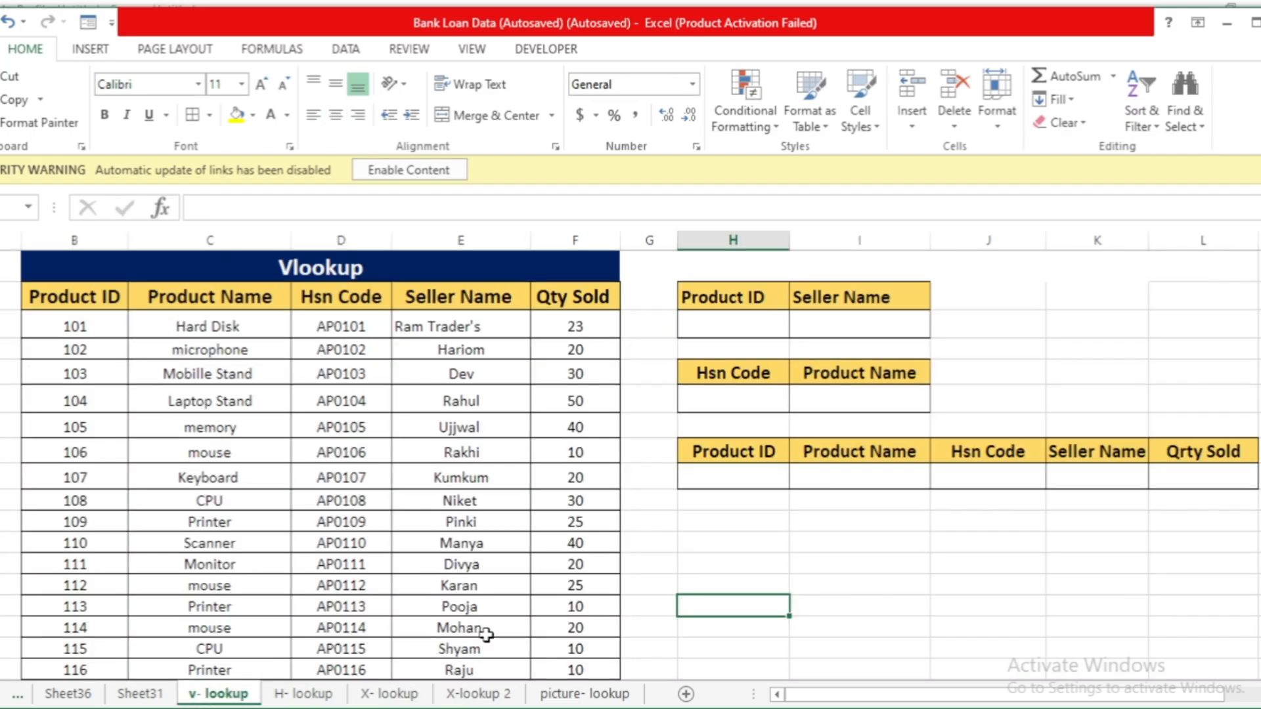
click(732, 544)
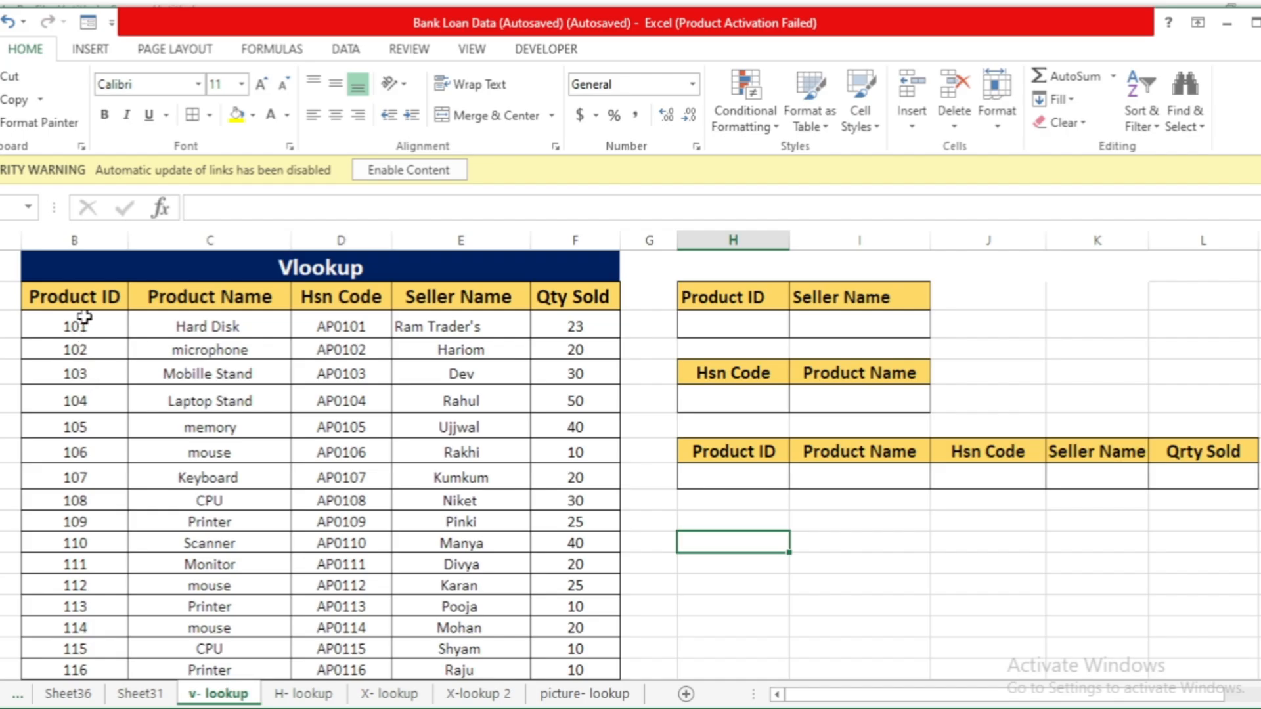
Highlight product IDs 101 to 105 and the whole record for product 105 in the Vlookup table
drag(84, 317, 79, 427)
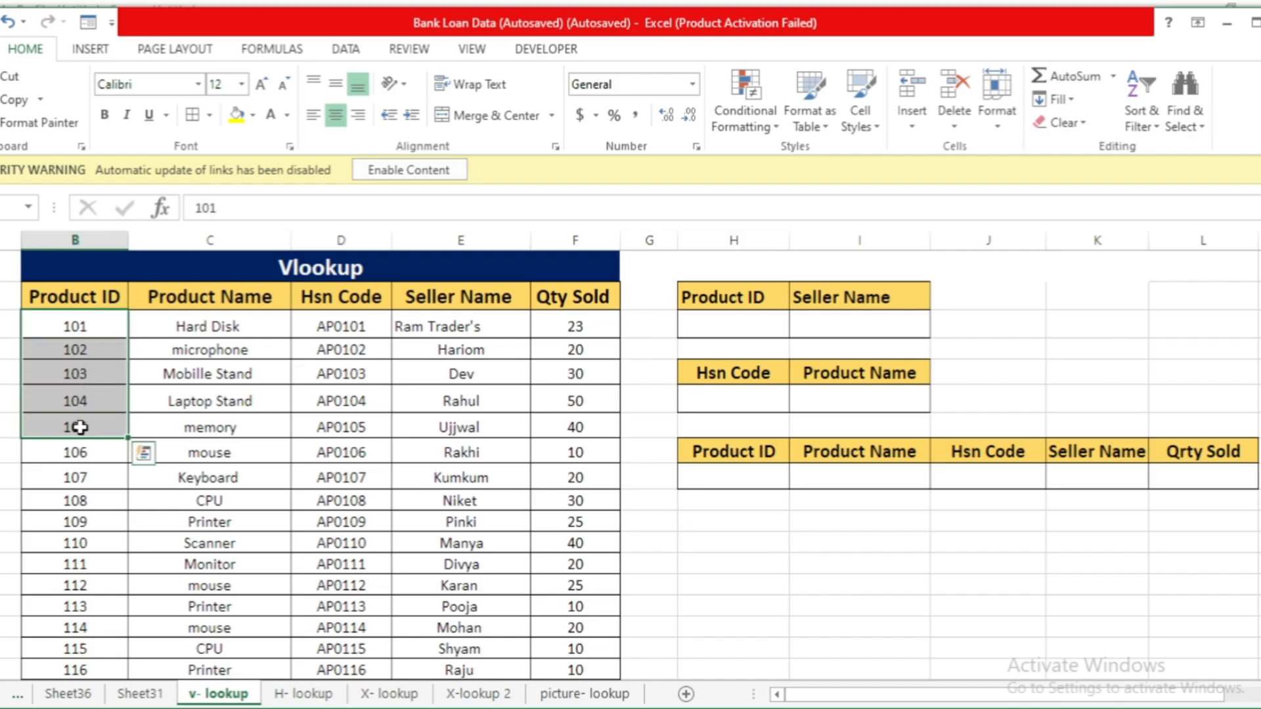
click(150, 427)
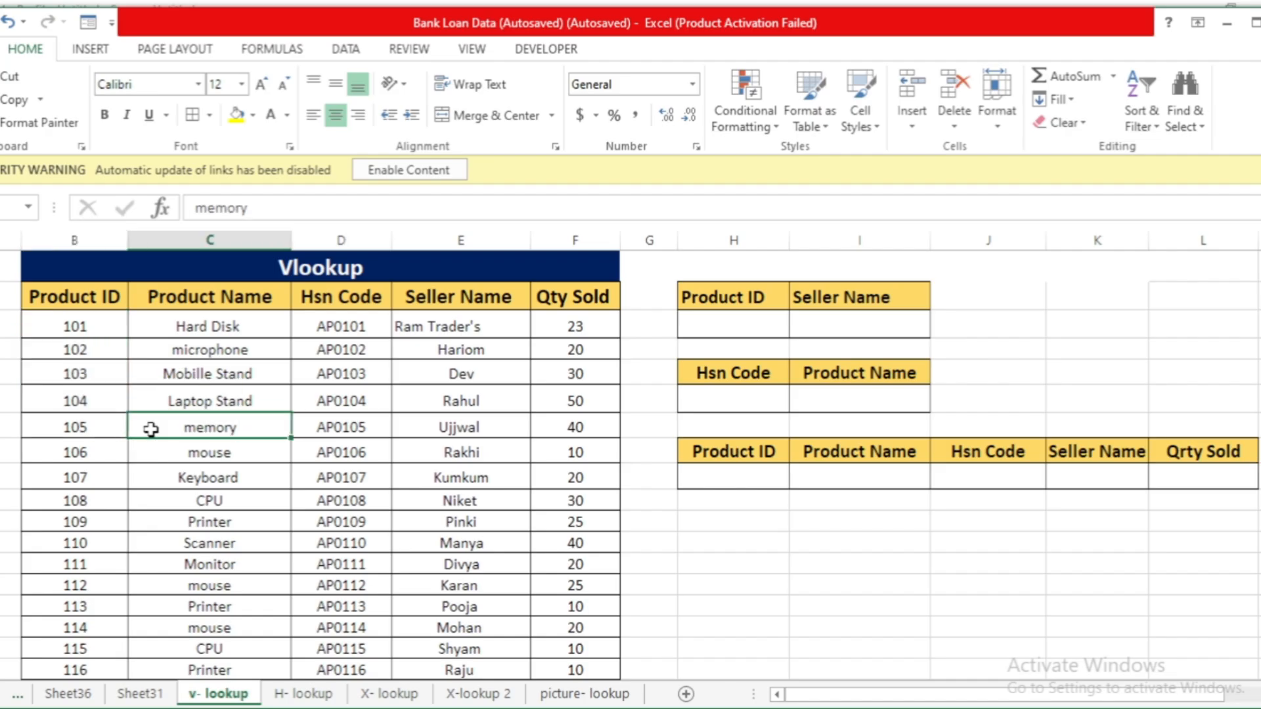
drag(97, 428, 578, 428)
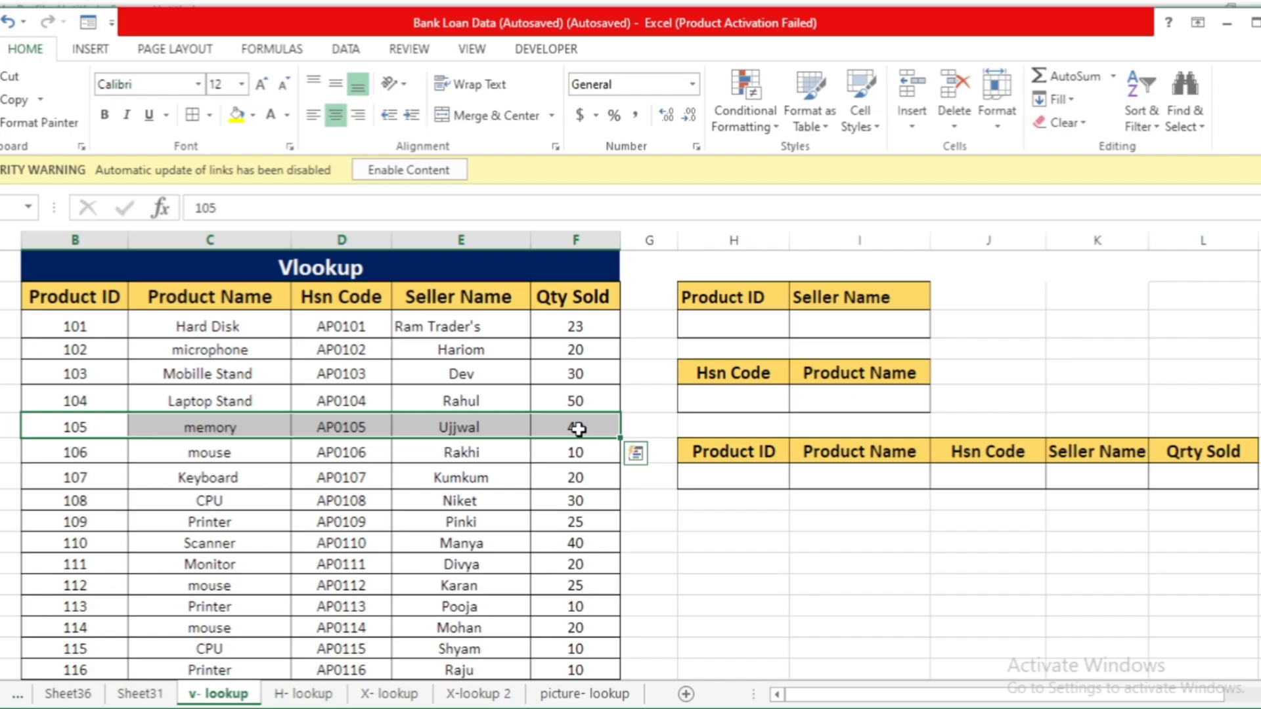
Enter 105 as the lookup value under Product ID in the small Product ID and Seller Name table
click(714, 326)
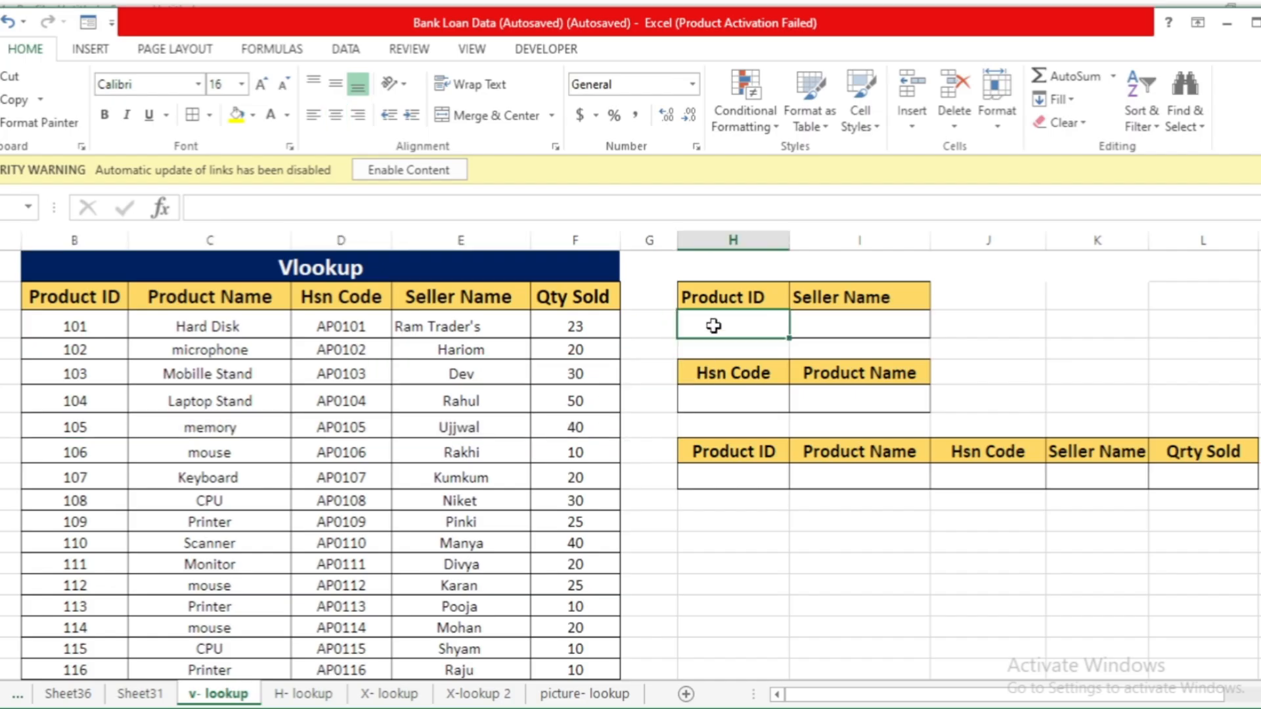
text(1)
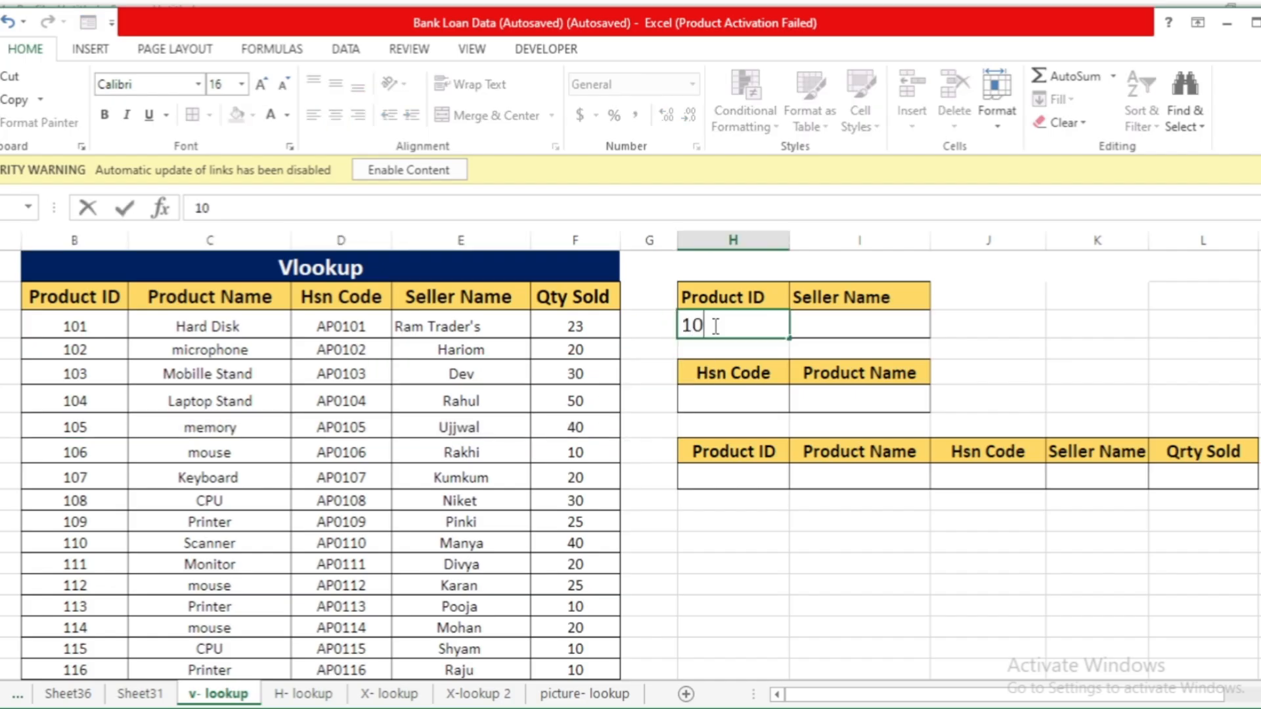
text(05)
key(Tab)
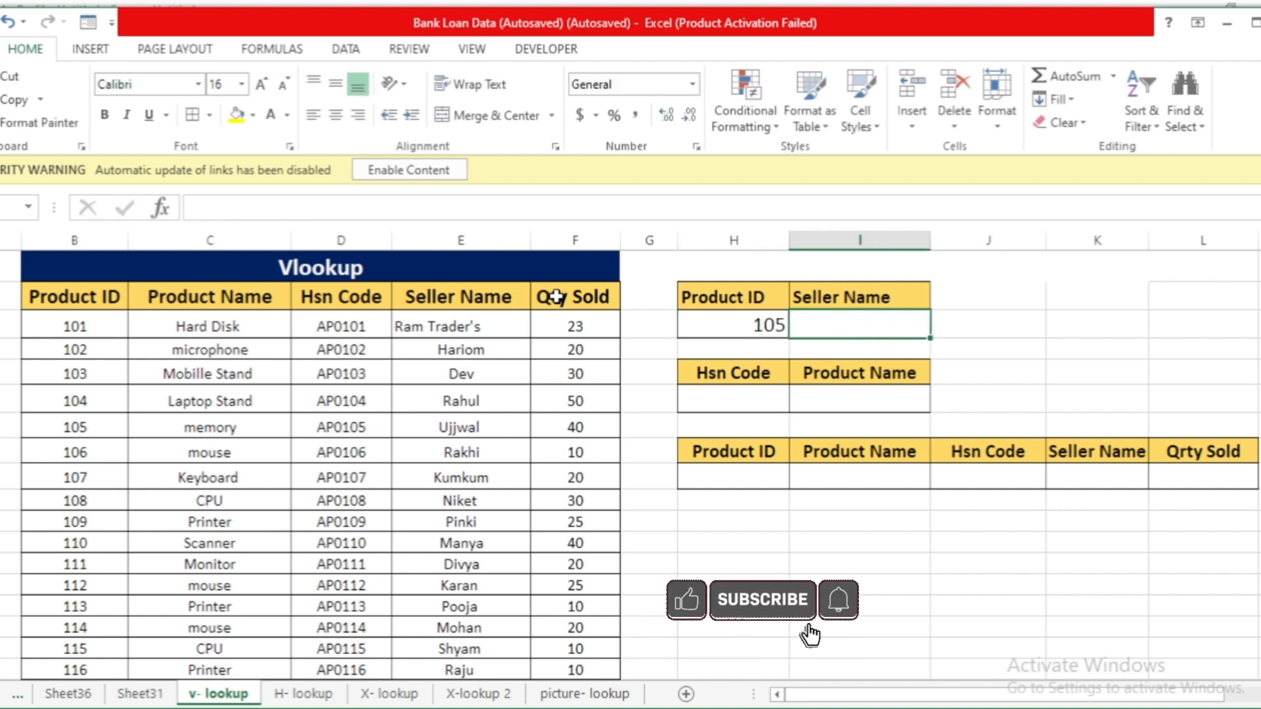
click(742, 517)
click(750, 329)
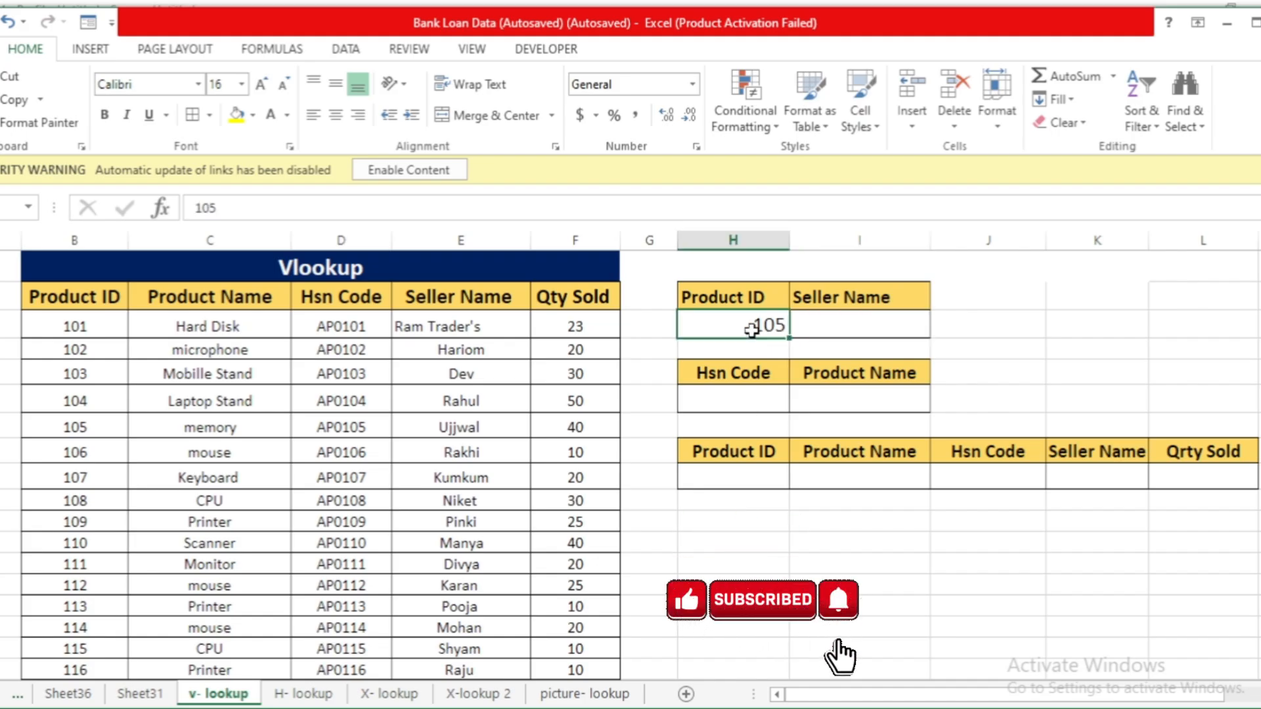
key(BackSpace)
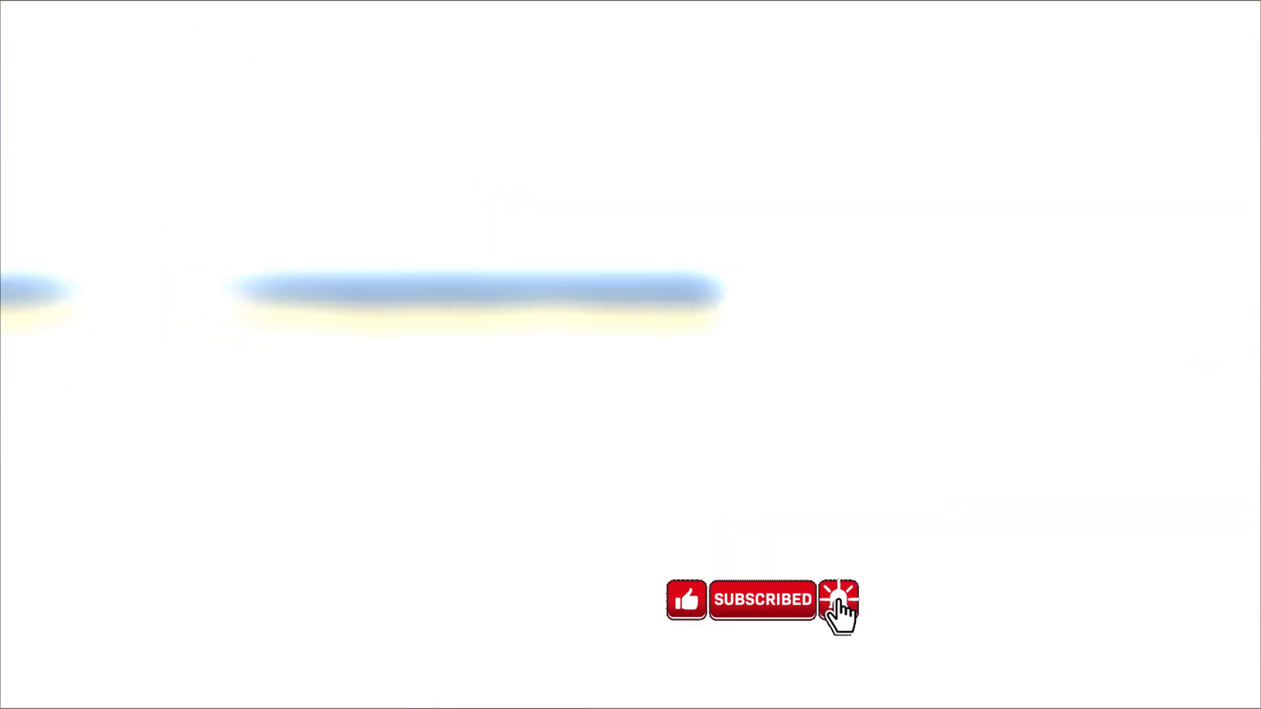
text(105)
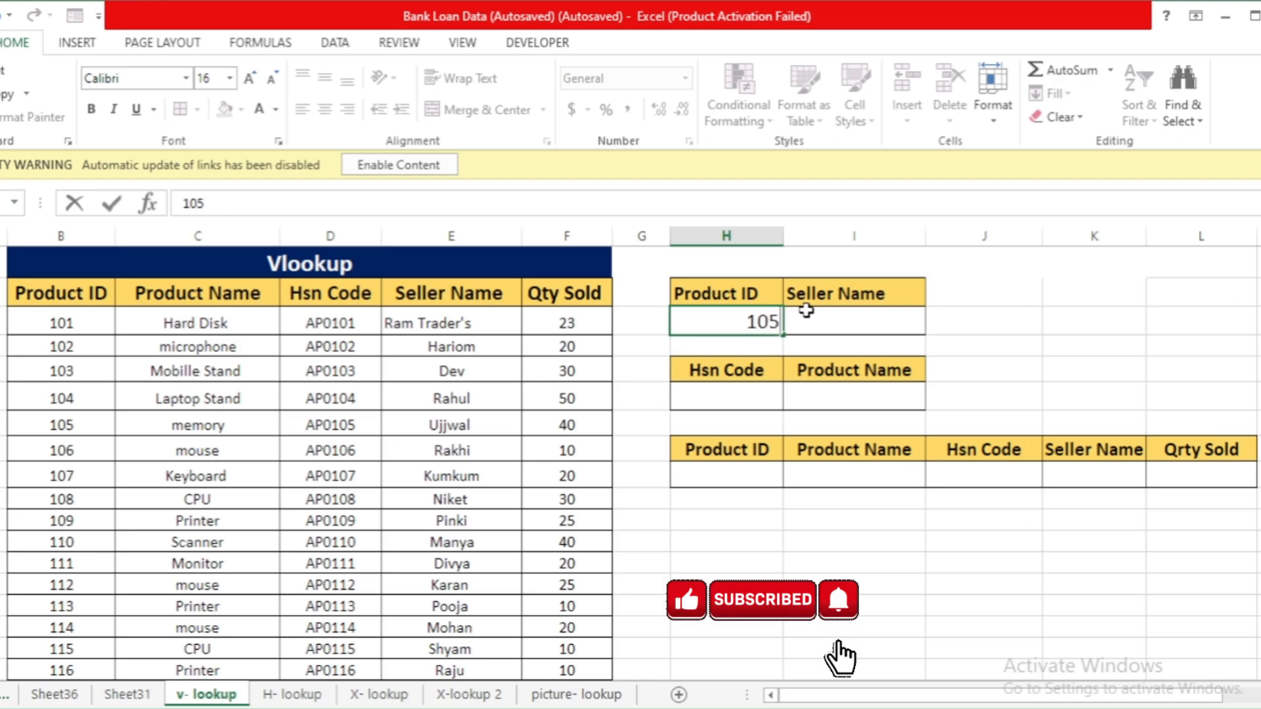
click(827, 344)
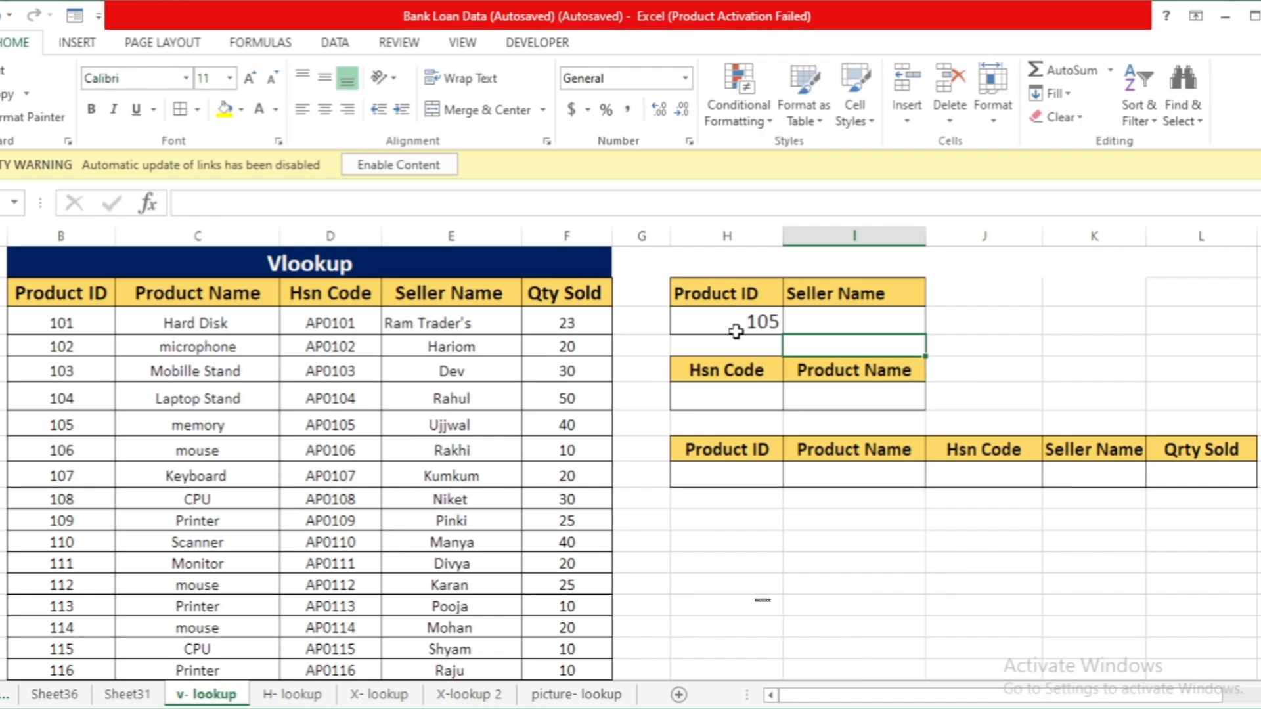
Begin a VLOOKUP formula in the cell under Seller Name, with H3 as the lookup value
click(807, 325)
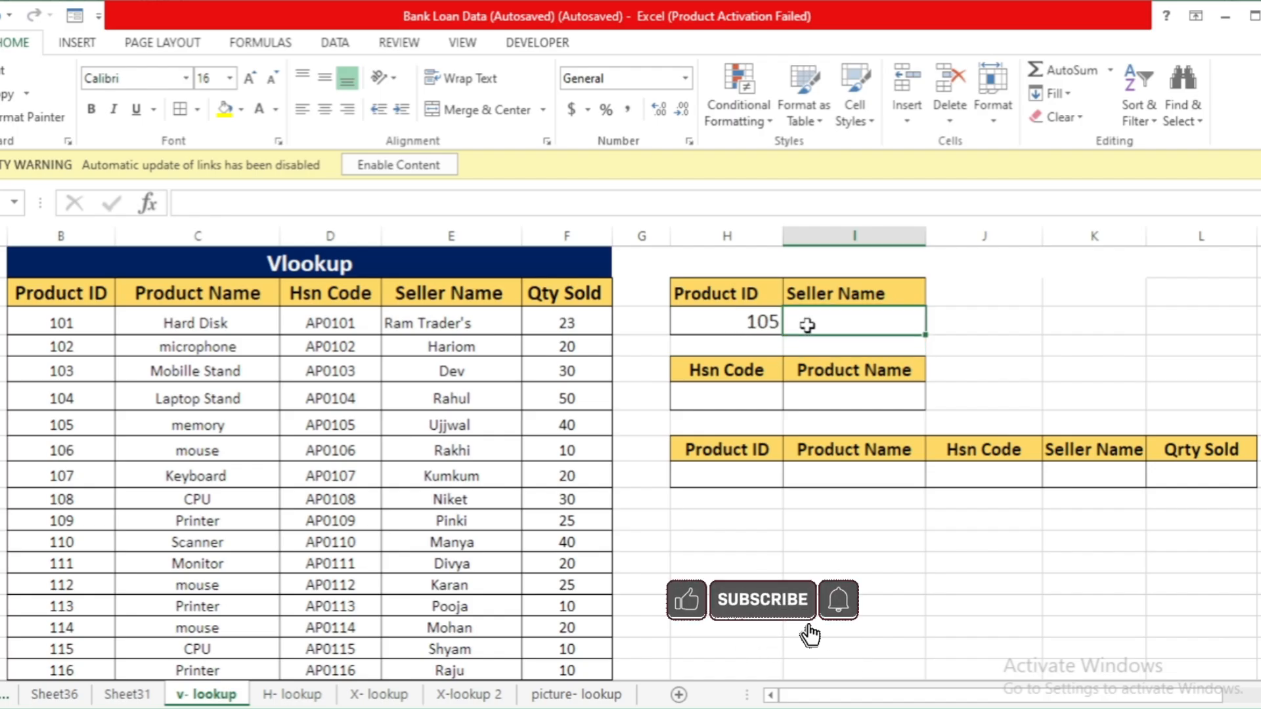
text(=)
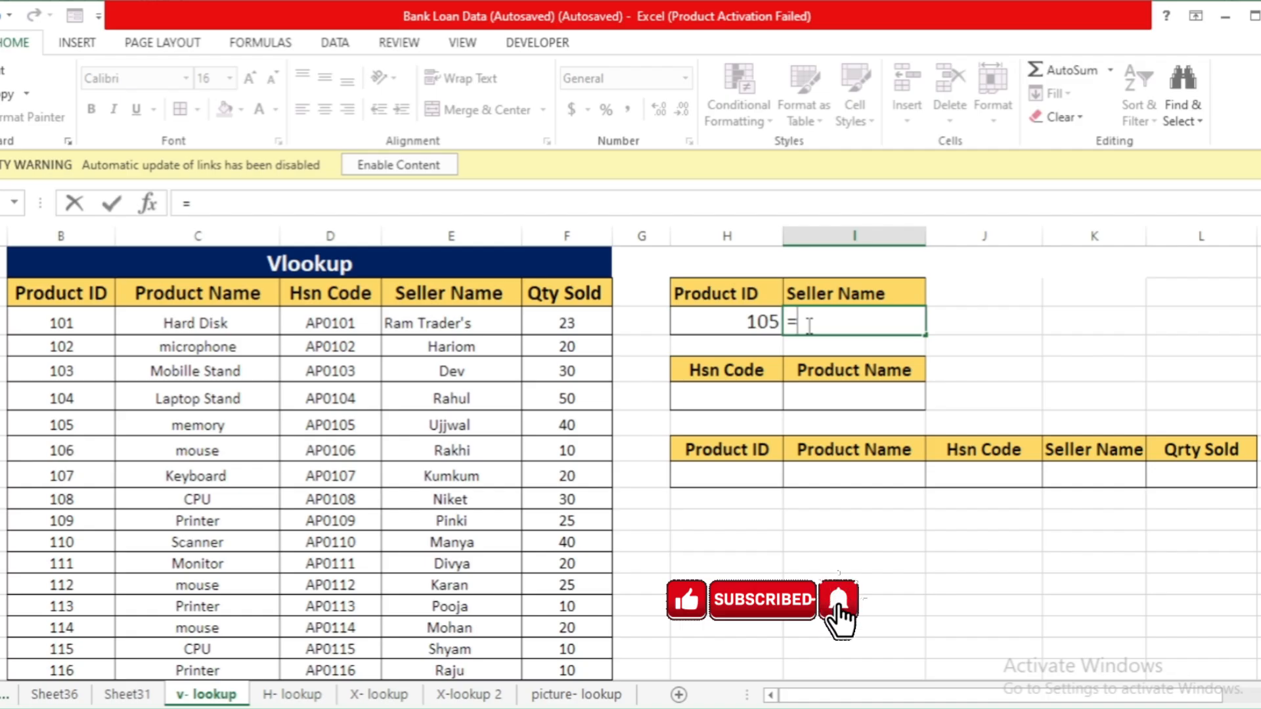
text(v)
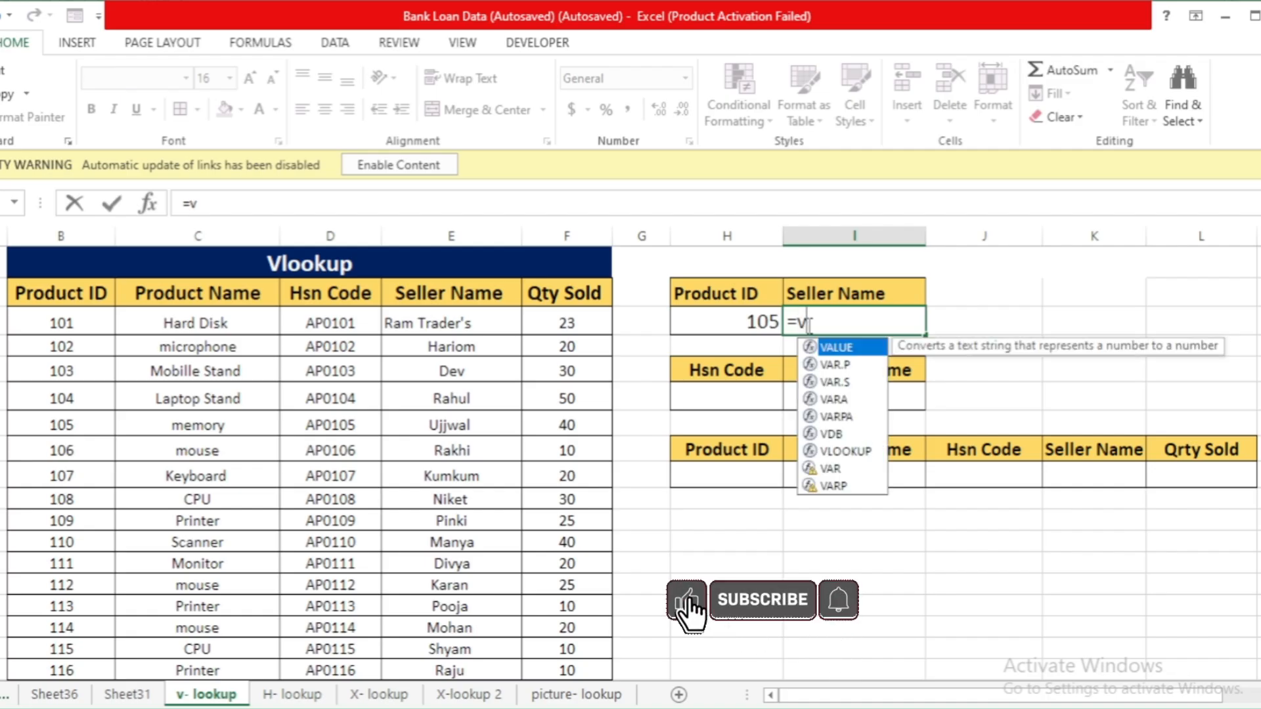
text(lo)
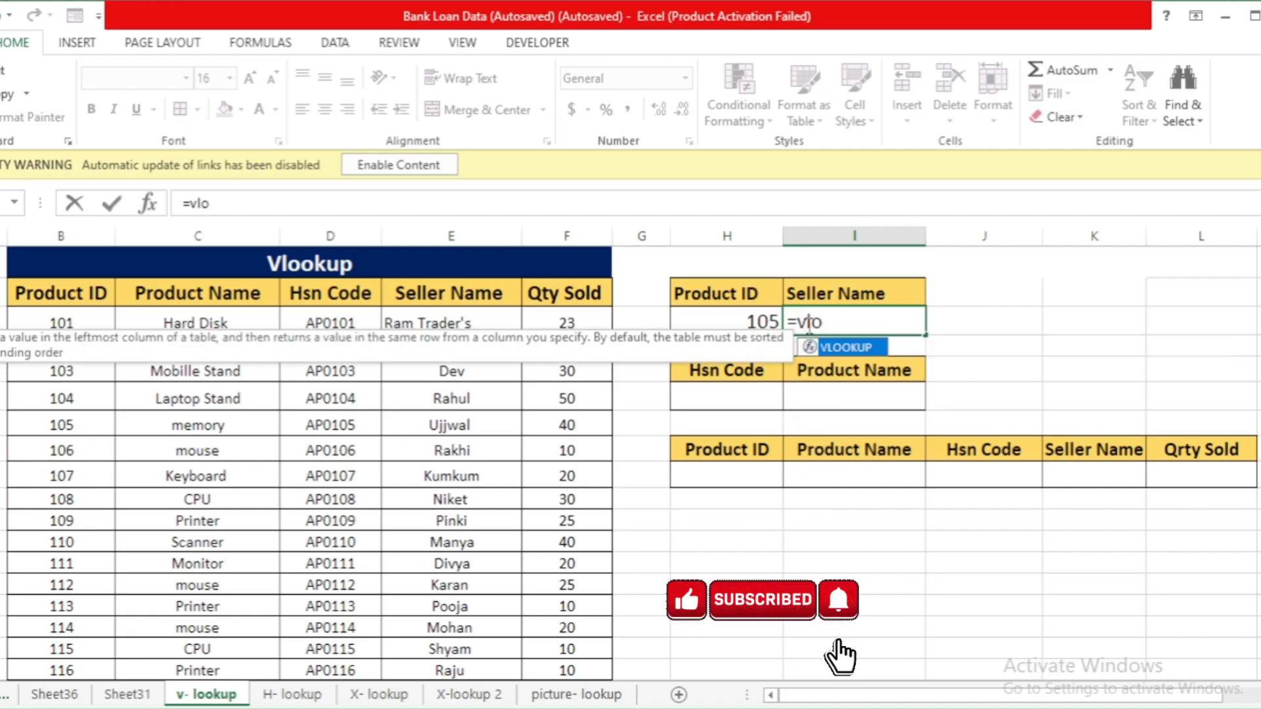
key(Tab)
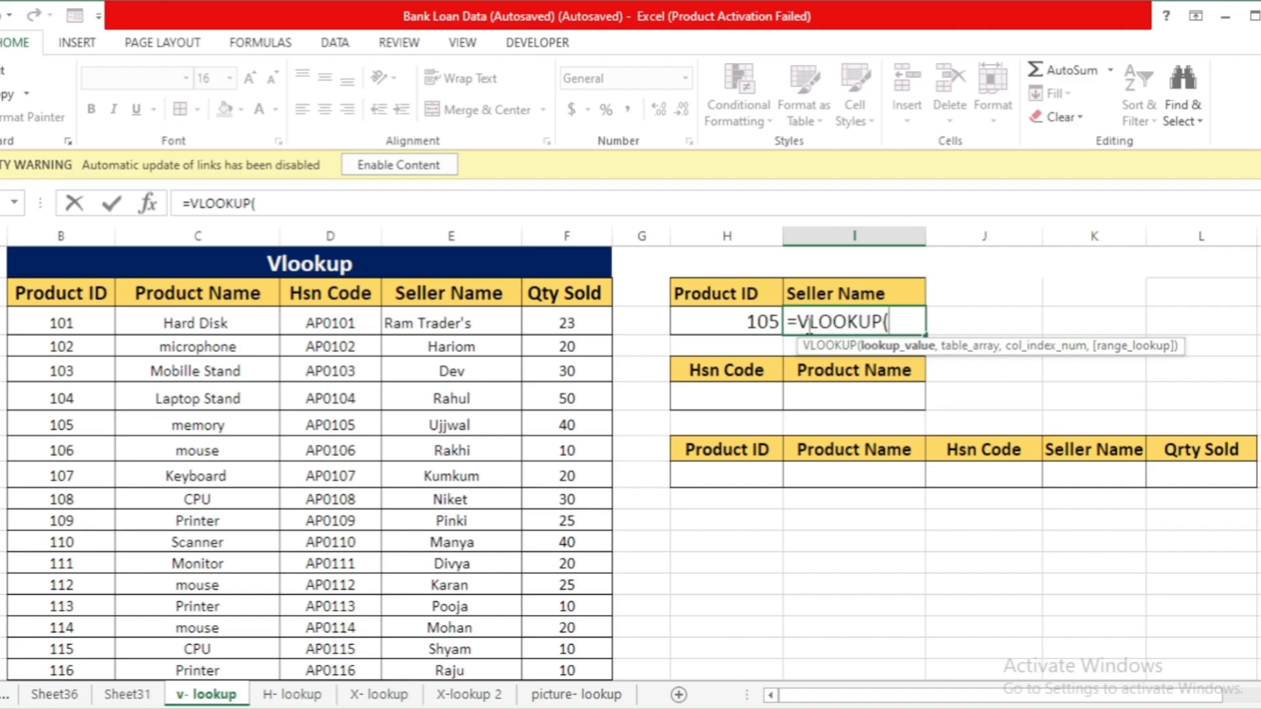
click(733, 313)
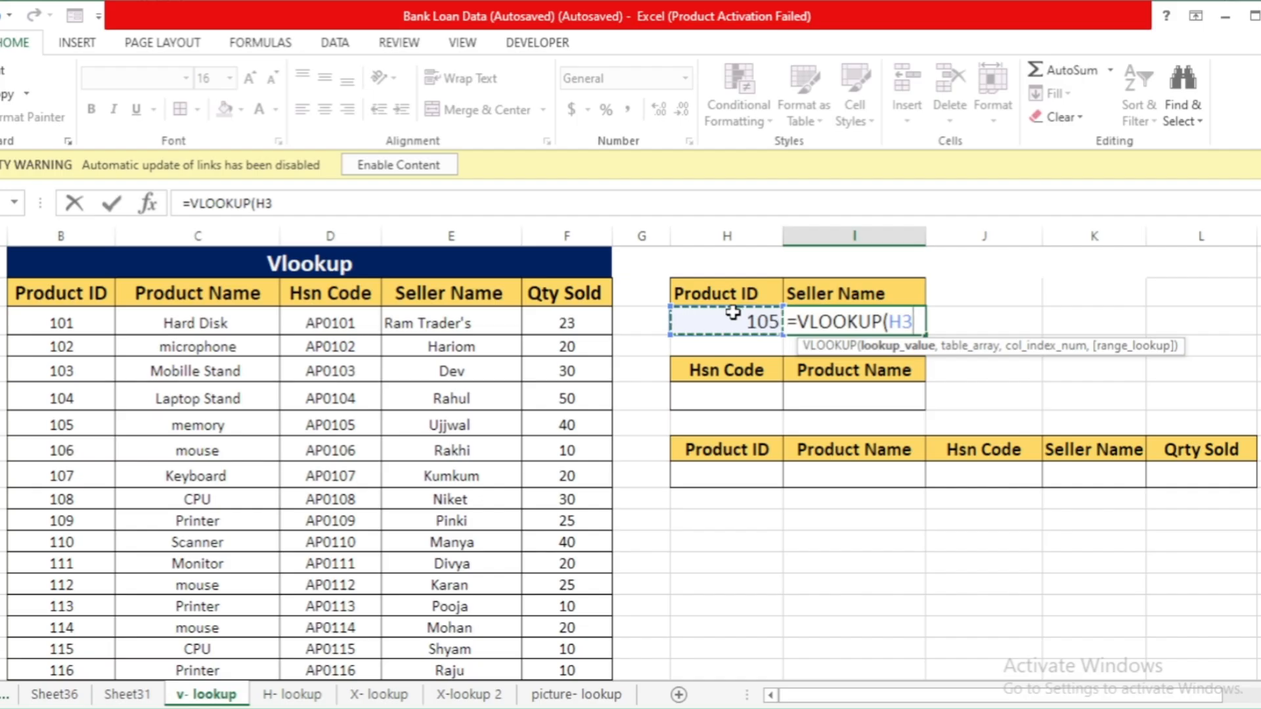
text(,)
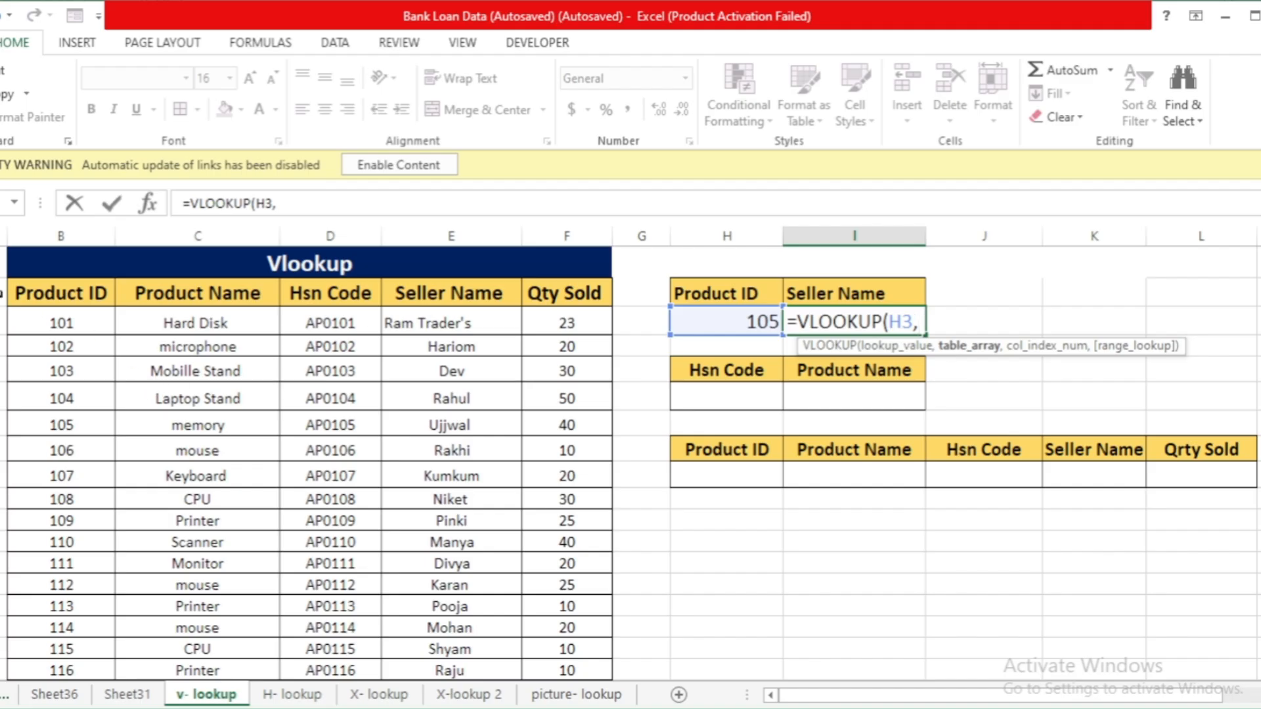
Complete the VLOOKUP formula with table array B2:F18, column index 4 and exact match 0
drag(31, 287, 571, 629)
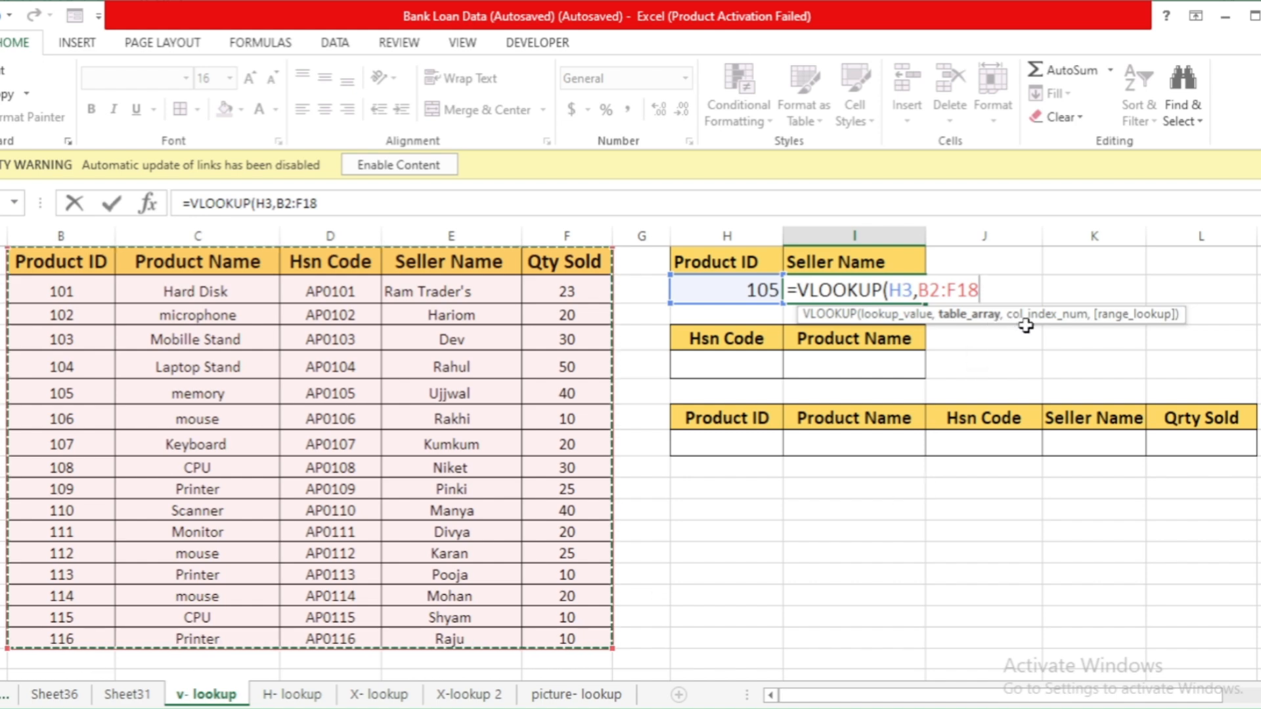
text(,)
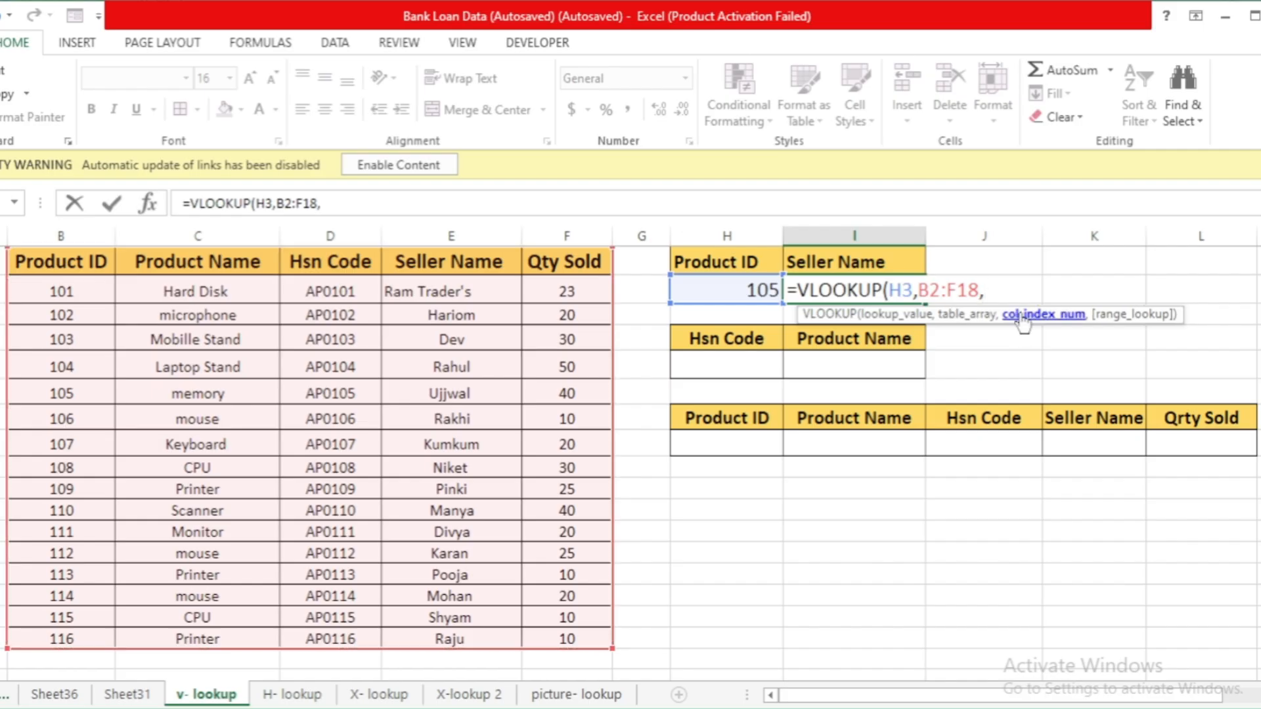
scroll(714, 381, up, 1)
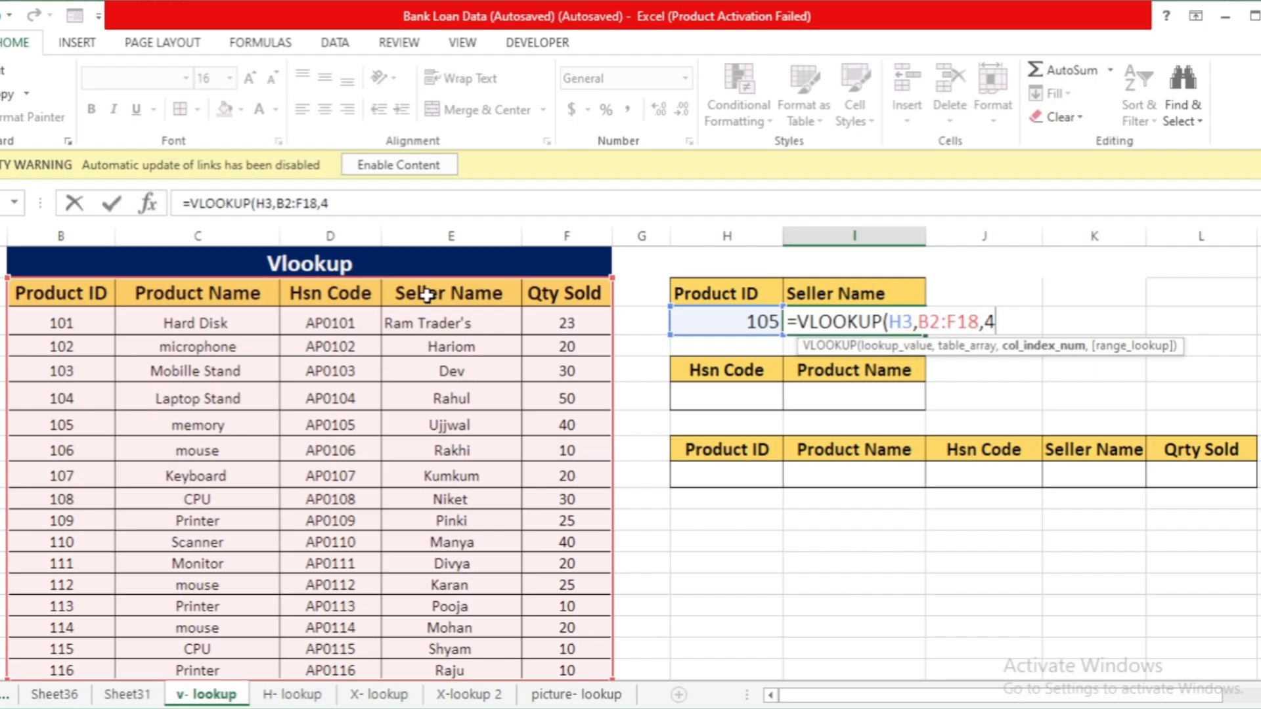
text(,)
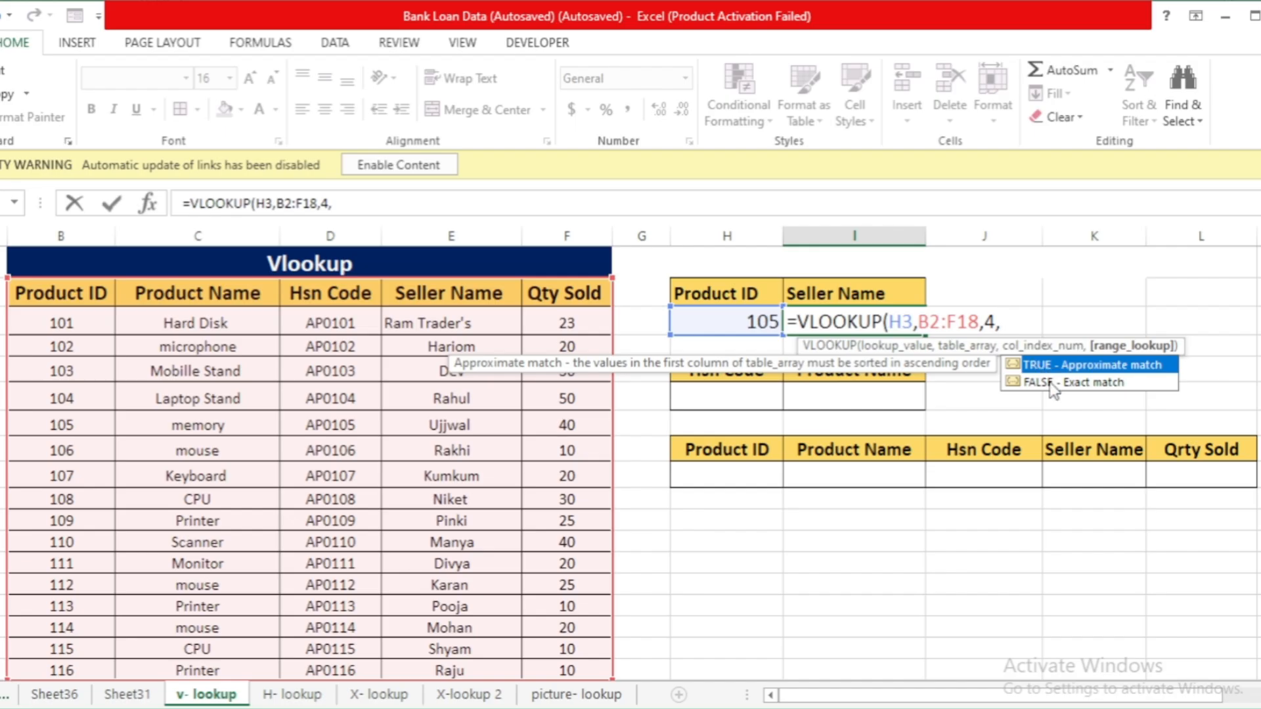
text(0))
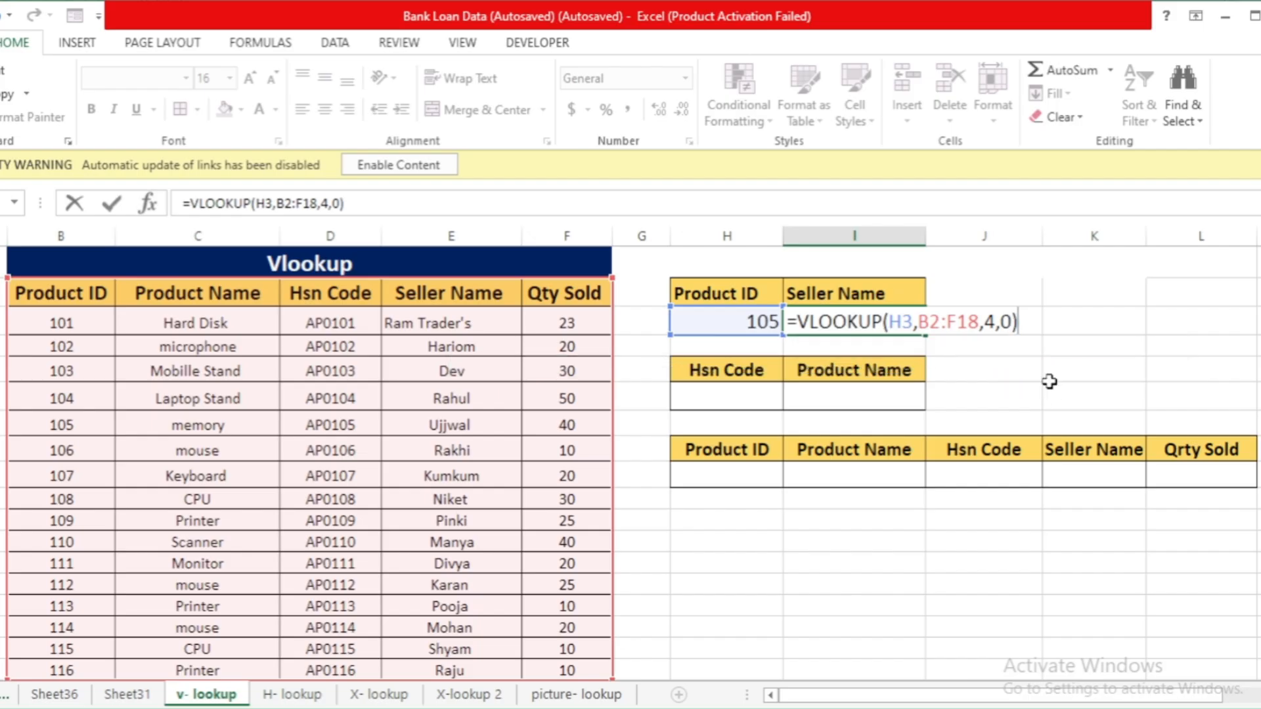
key(Return)
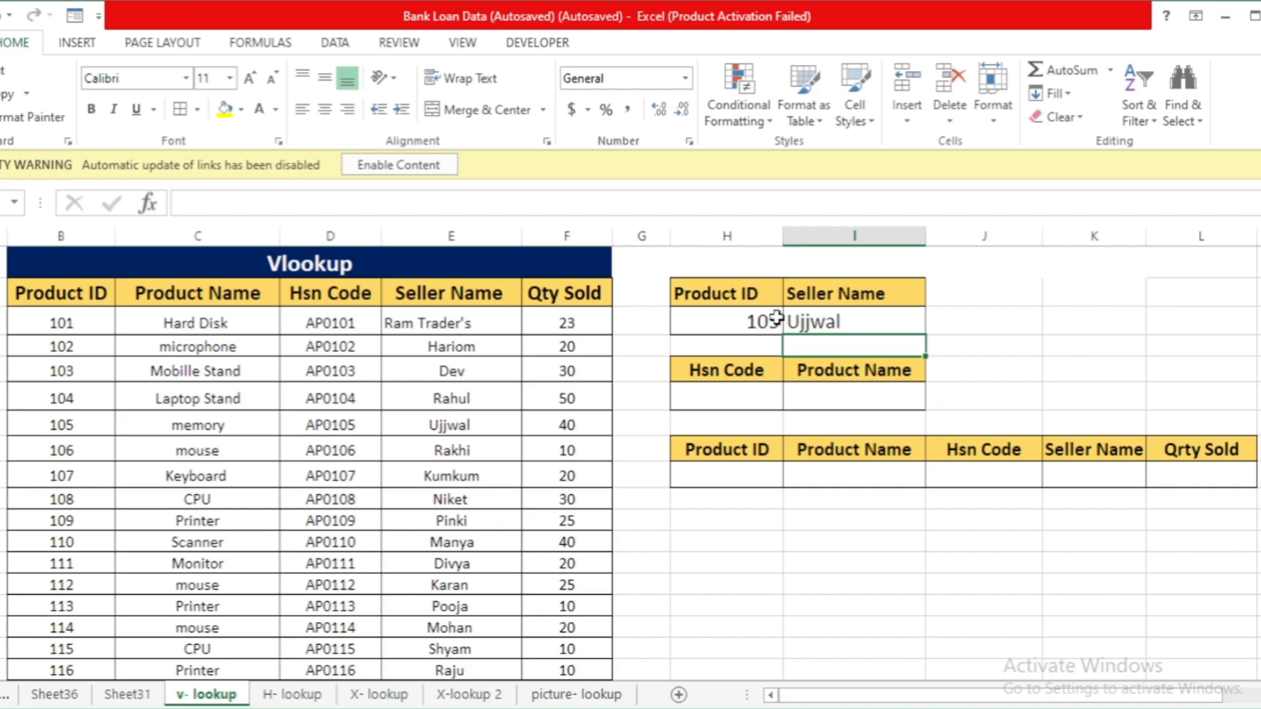
Replace the Seller Name header in the small lookup table with Qty and clear the formula cell below it
click(838, 294)
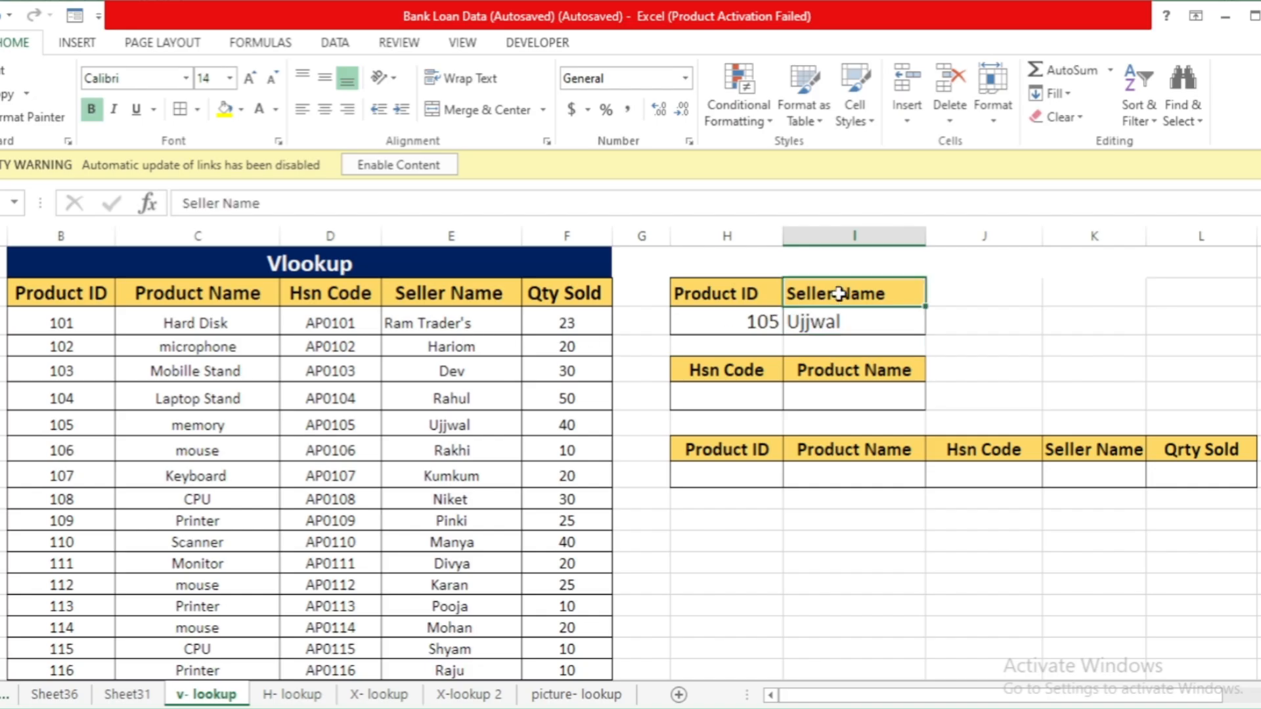
key(BackSpace)
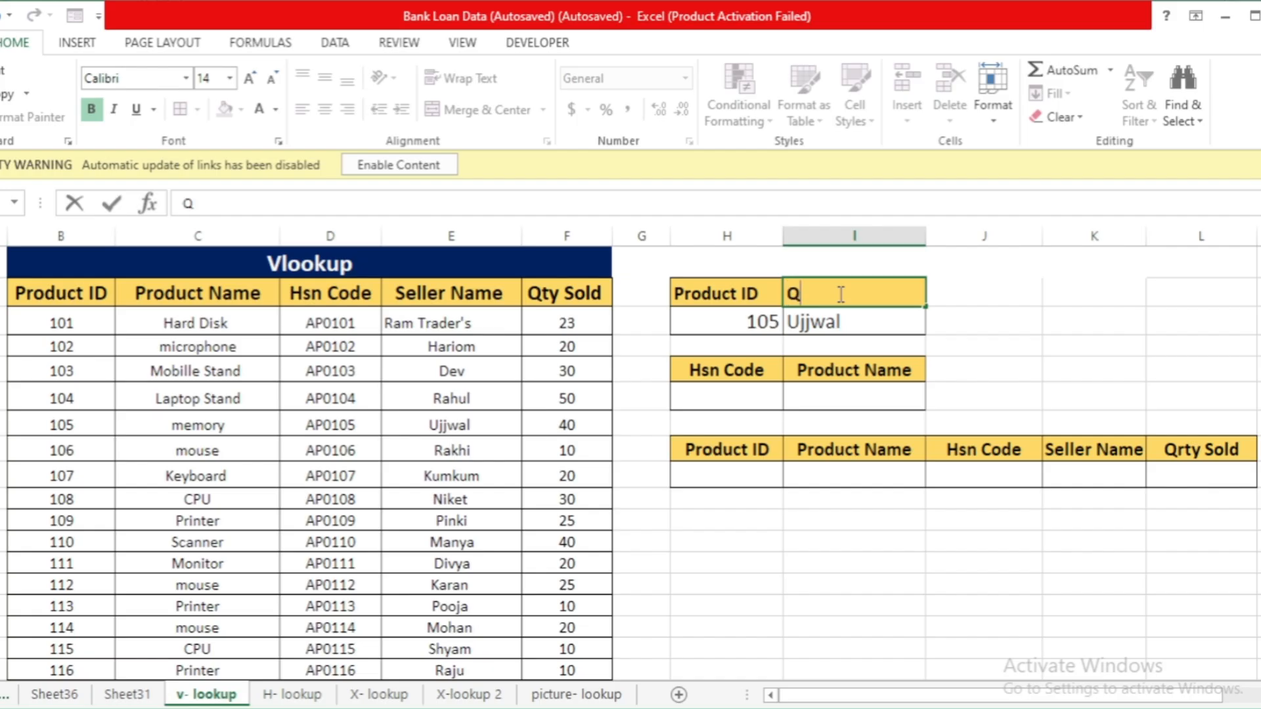
key(Return)
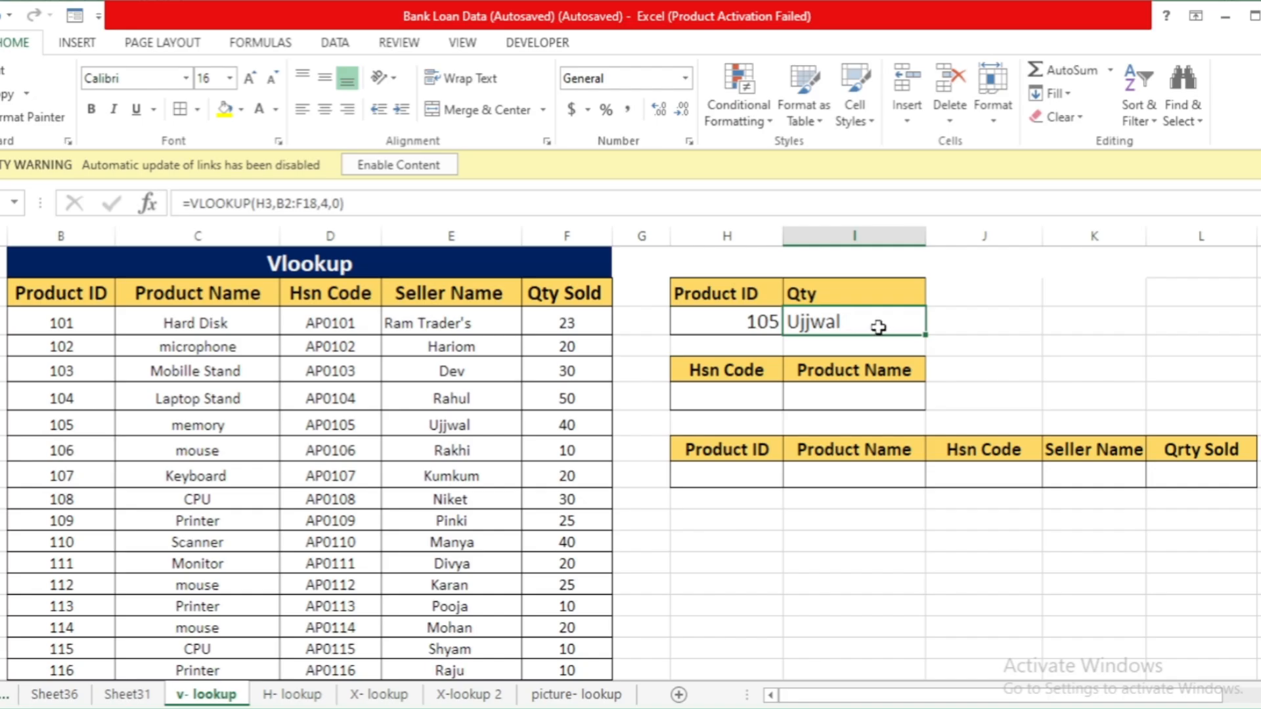
key(Return)
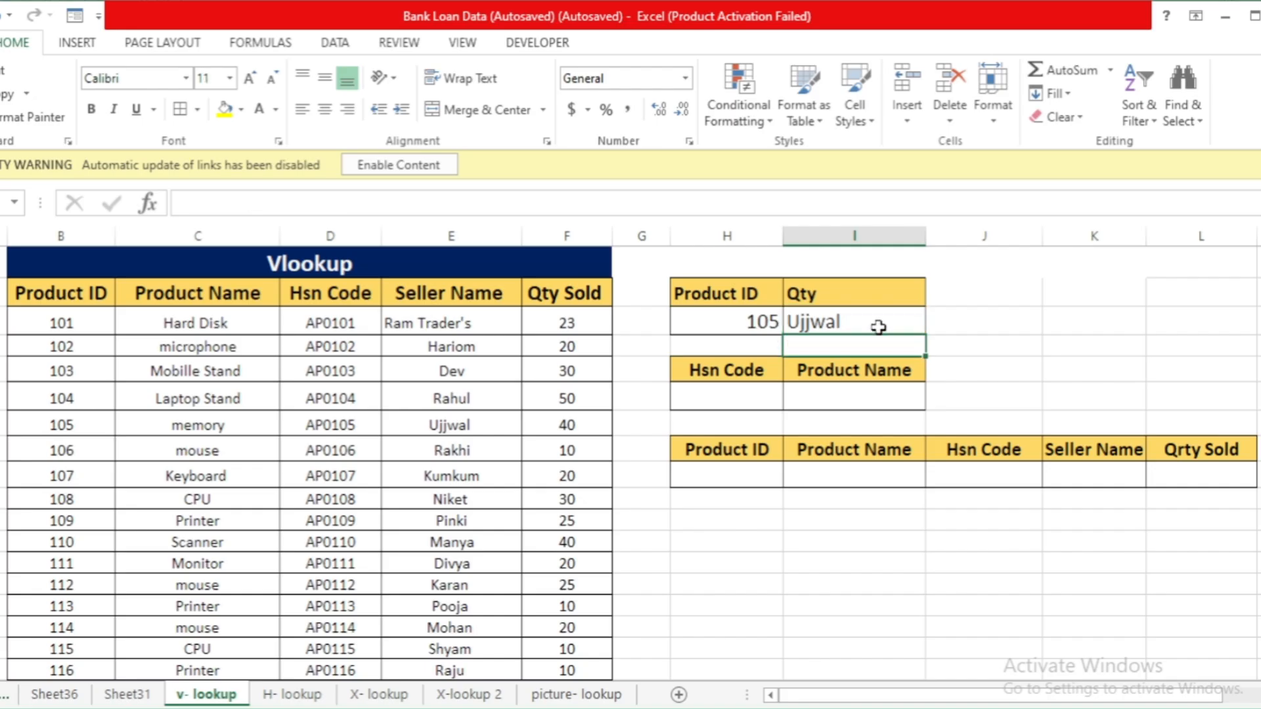
click(880, 329)
key(Delete)
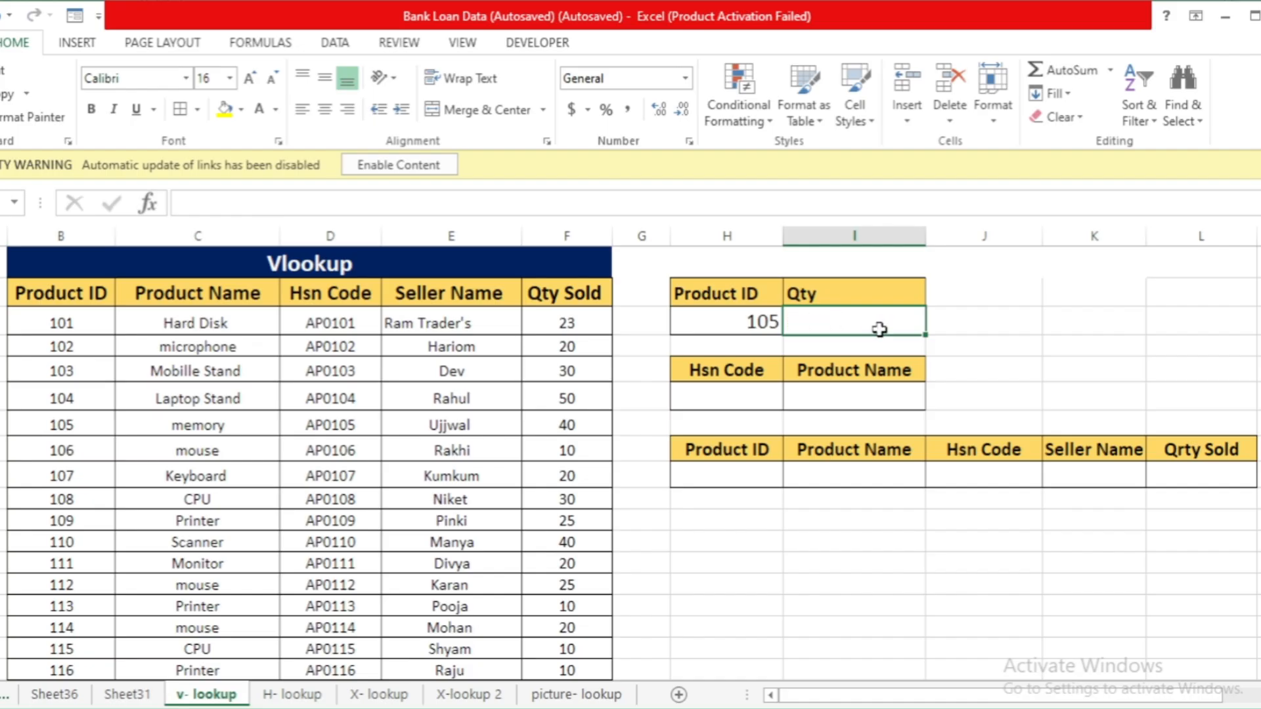
Begin a VLOOKUP formula in the cell under Qty, with H3 as the lookup value
click(746, 329)
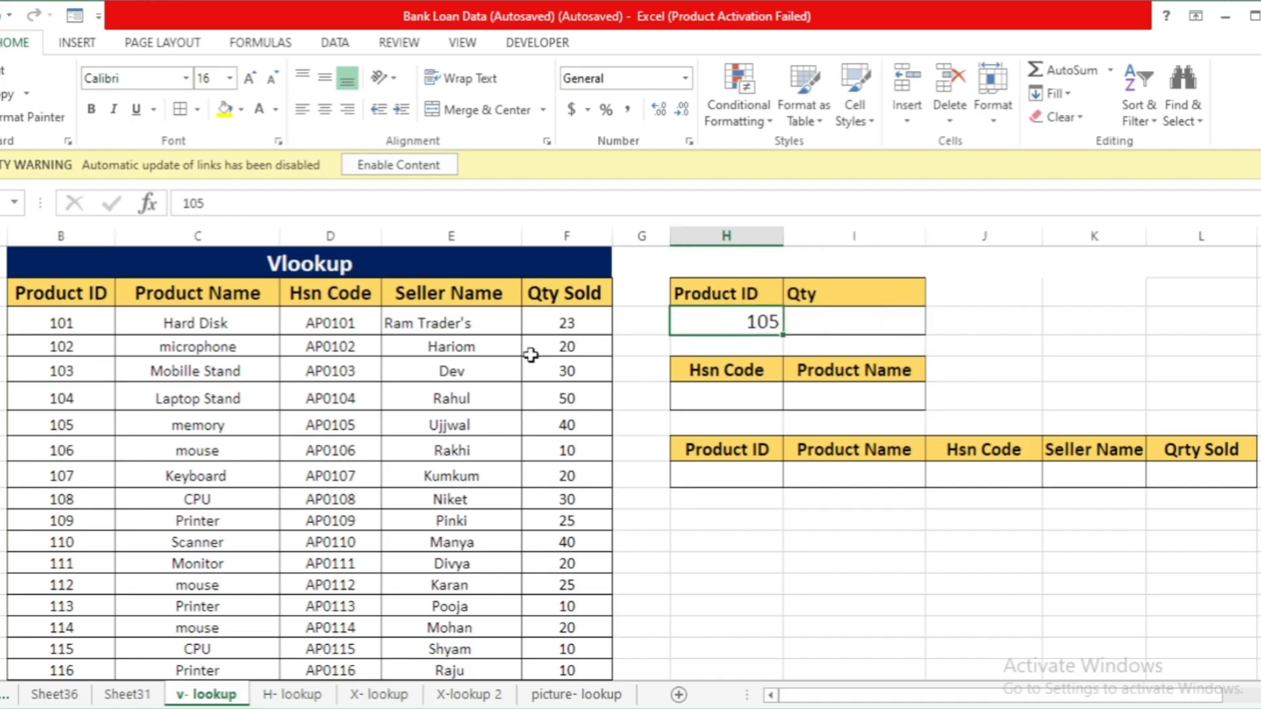
click(847, 327)
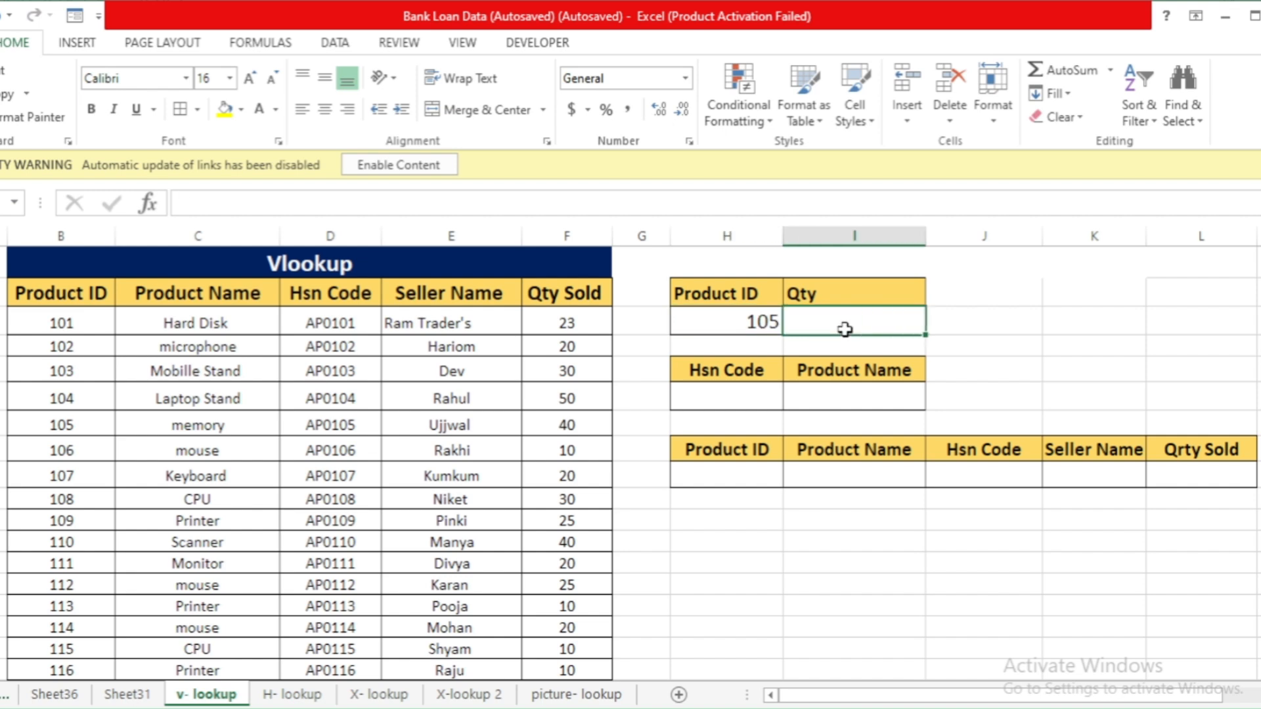
text(=)
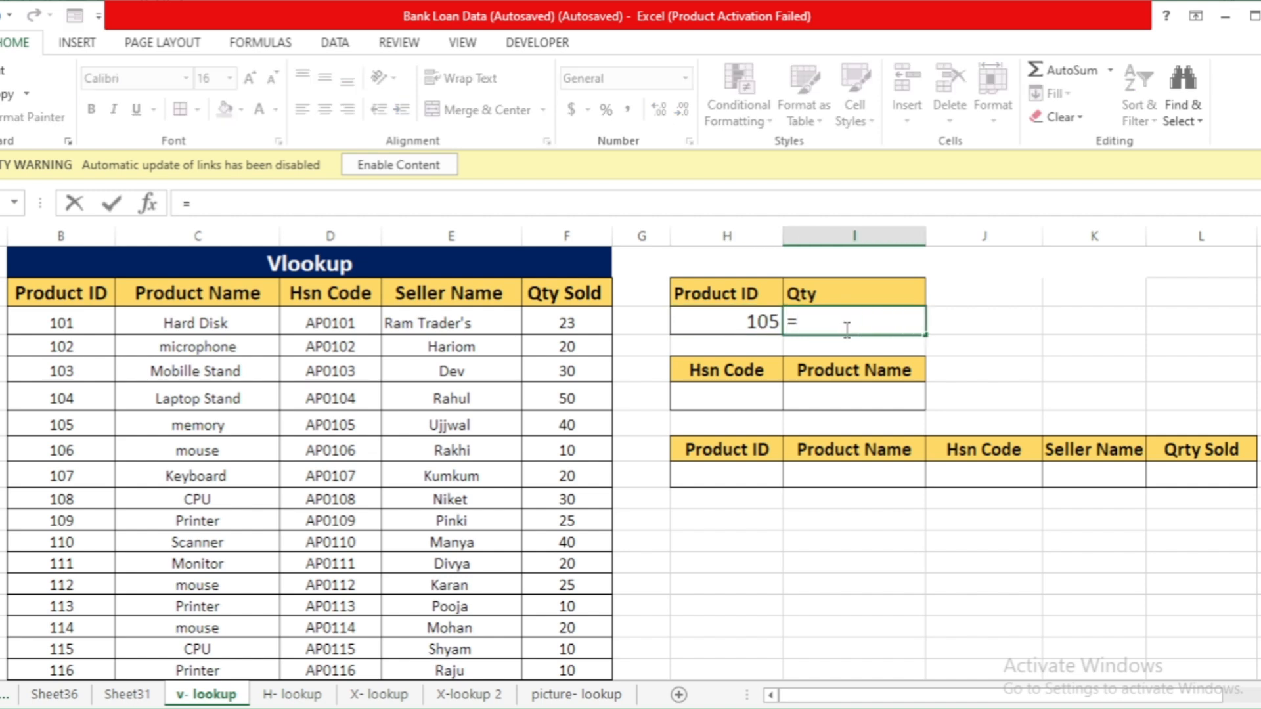
text(v)
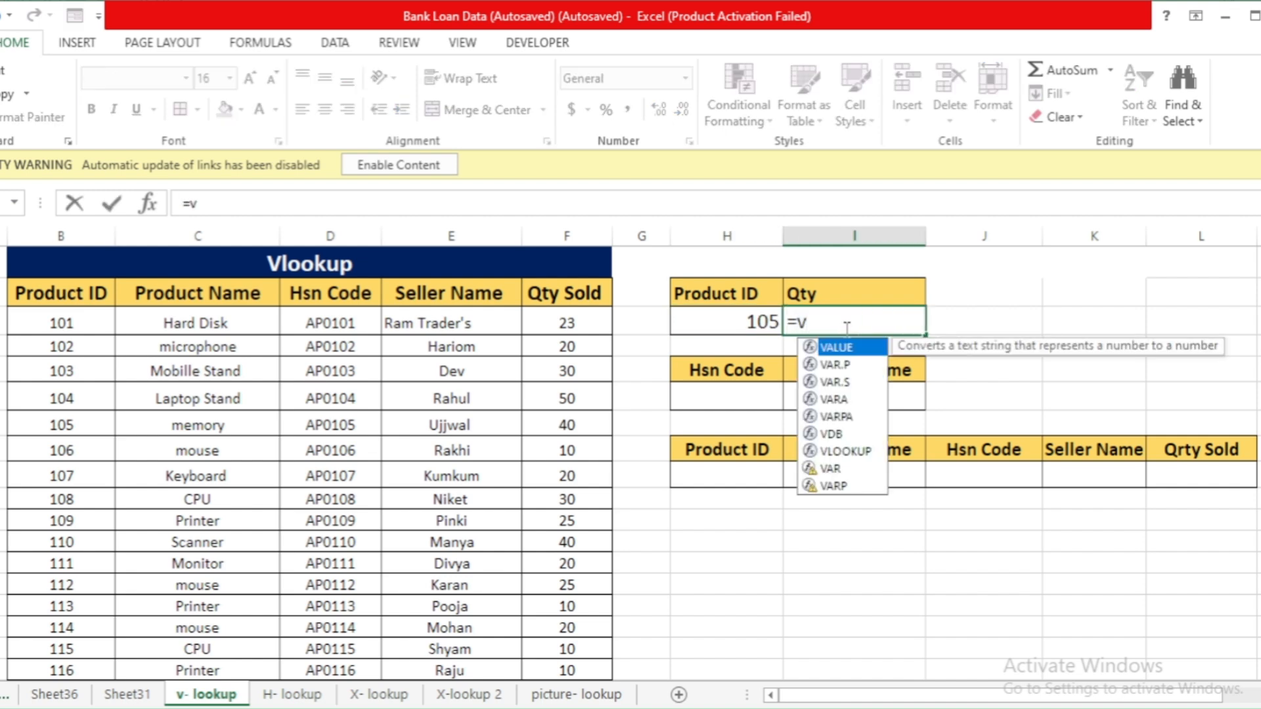
text(lo)
key(Tab)
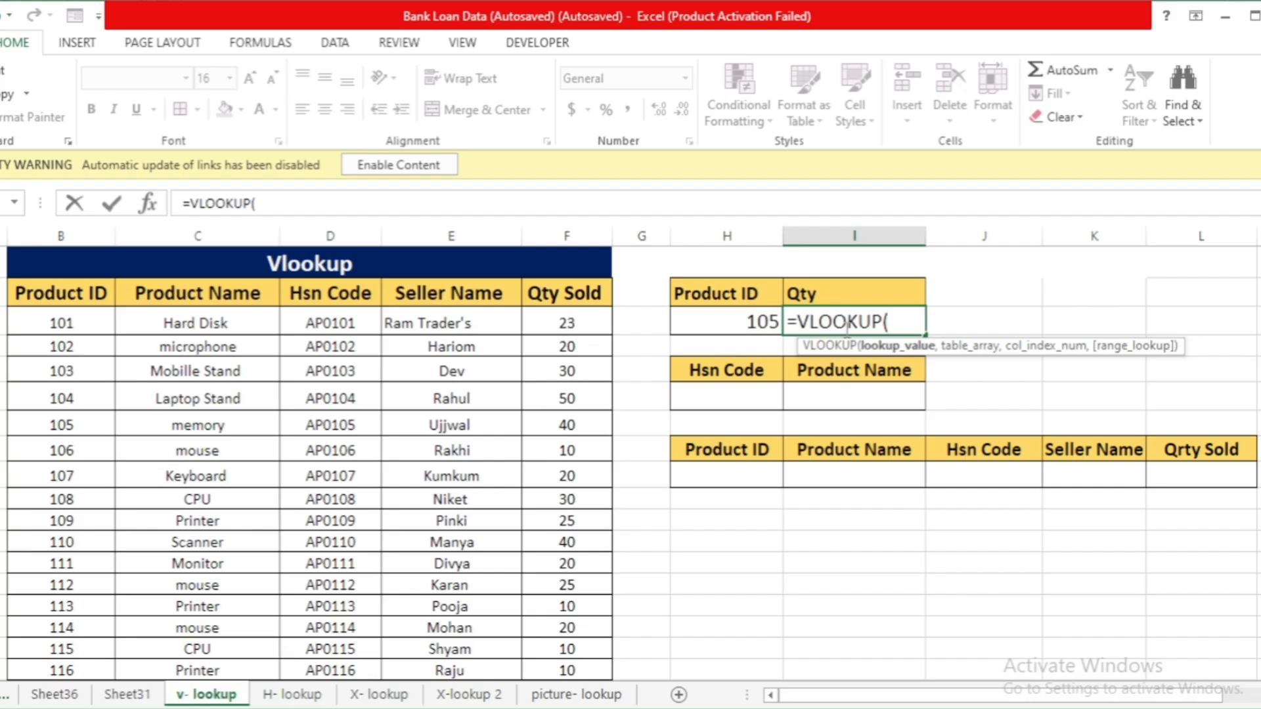
click(731, 321)
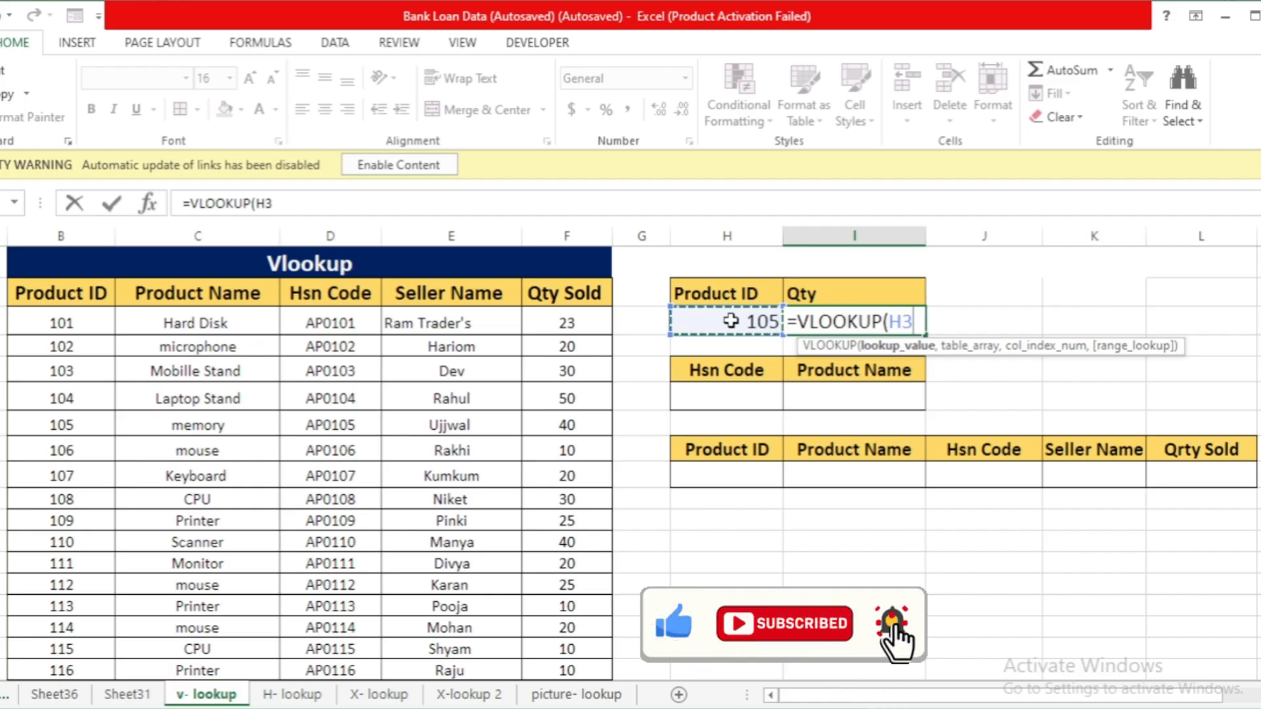
text(,)
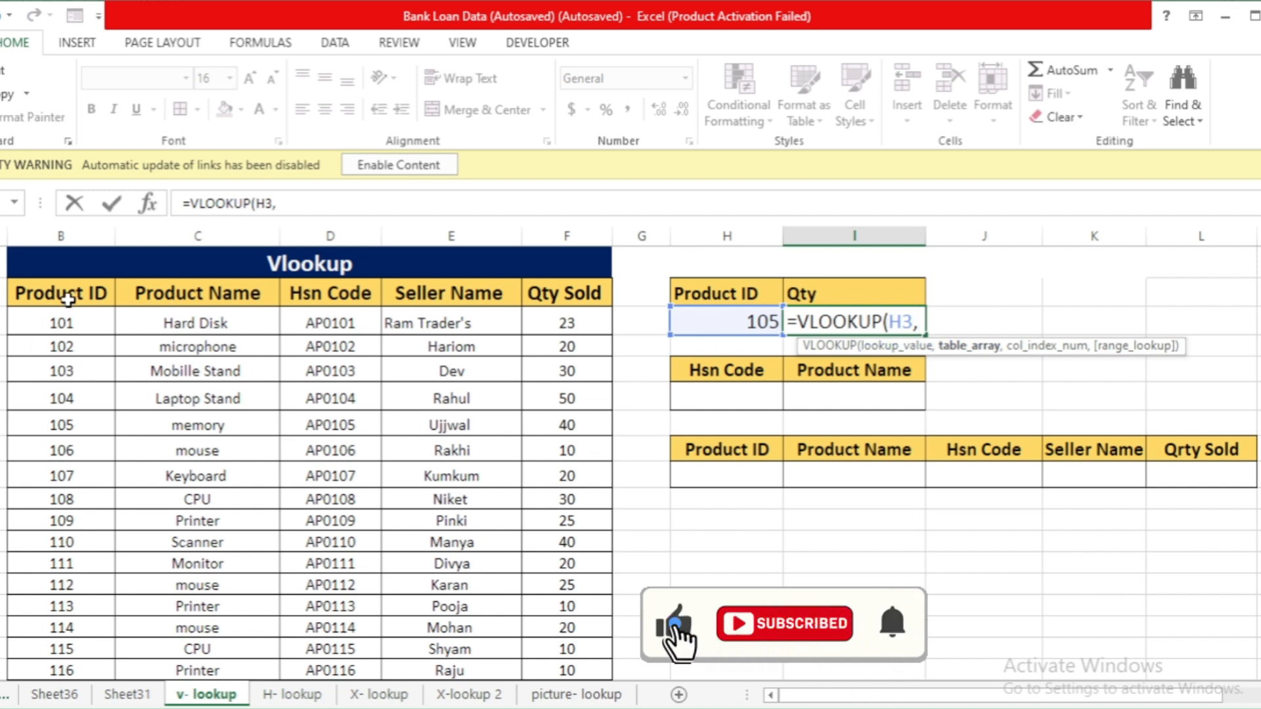
Complete the Qty VLOOKUP formula with table array B2:F18, column index 5 and exact match 0
drag(70, 306, 600, 526)
scroll(601, 530, up, 1)
scroll(600, 530, up, 1)
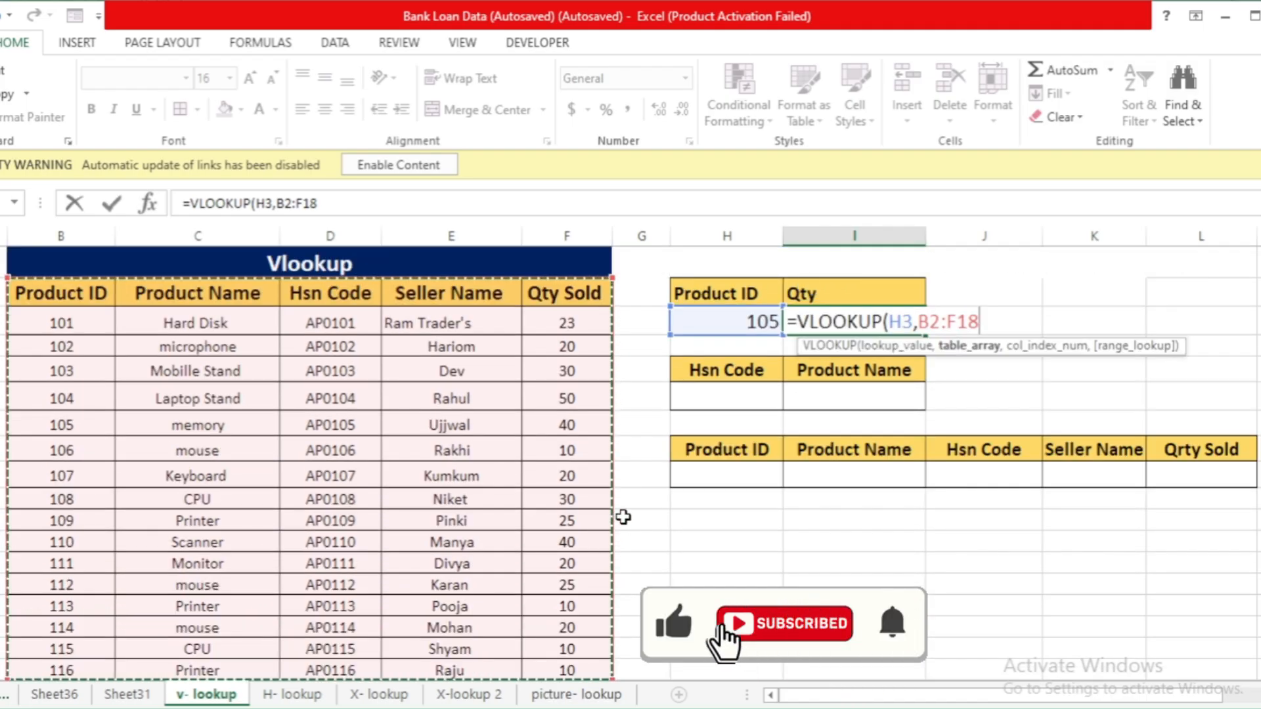
text(,)
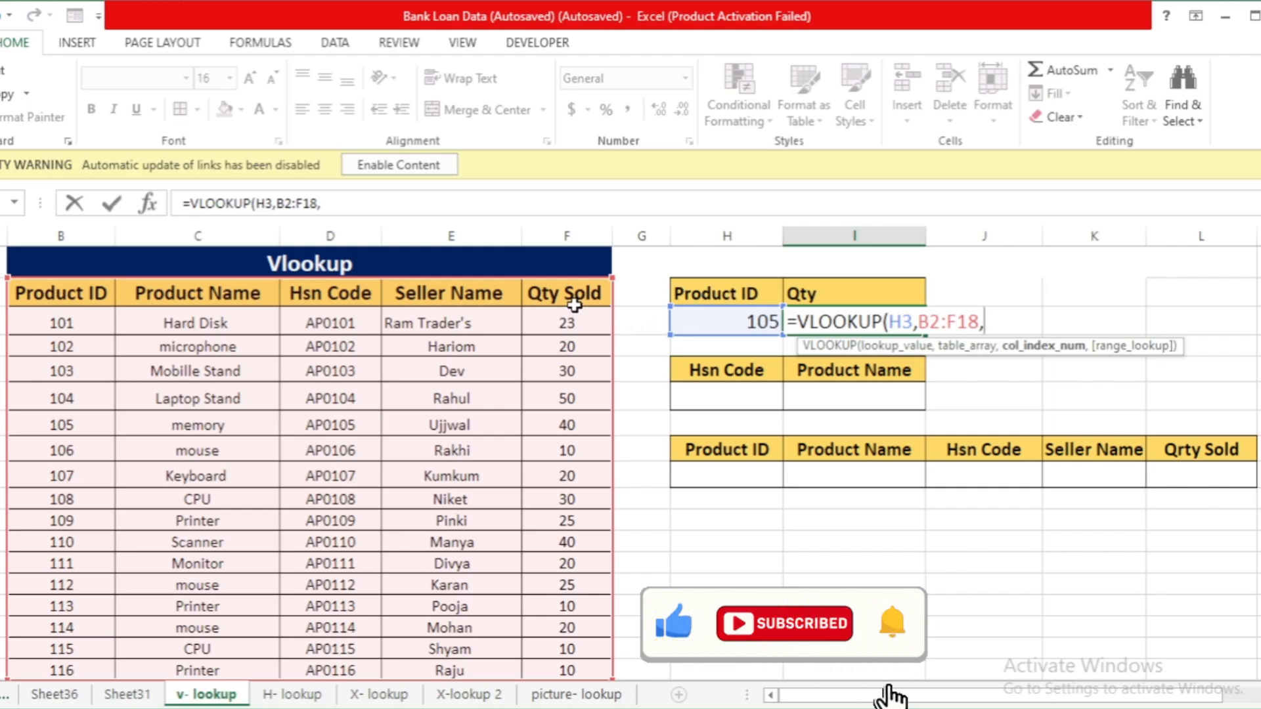
text(5)
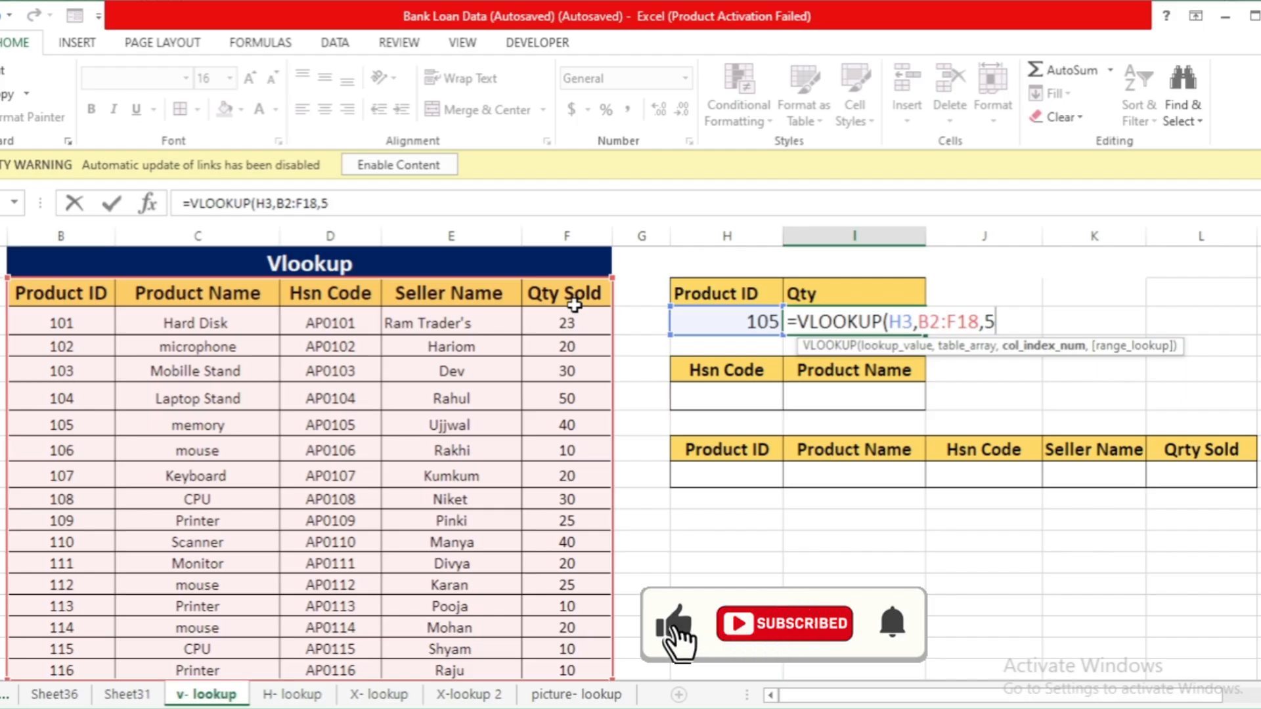
text(,)
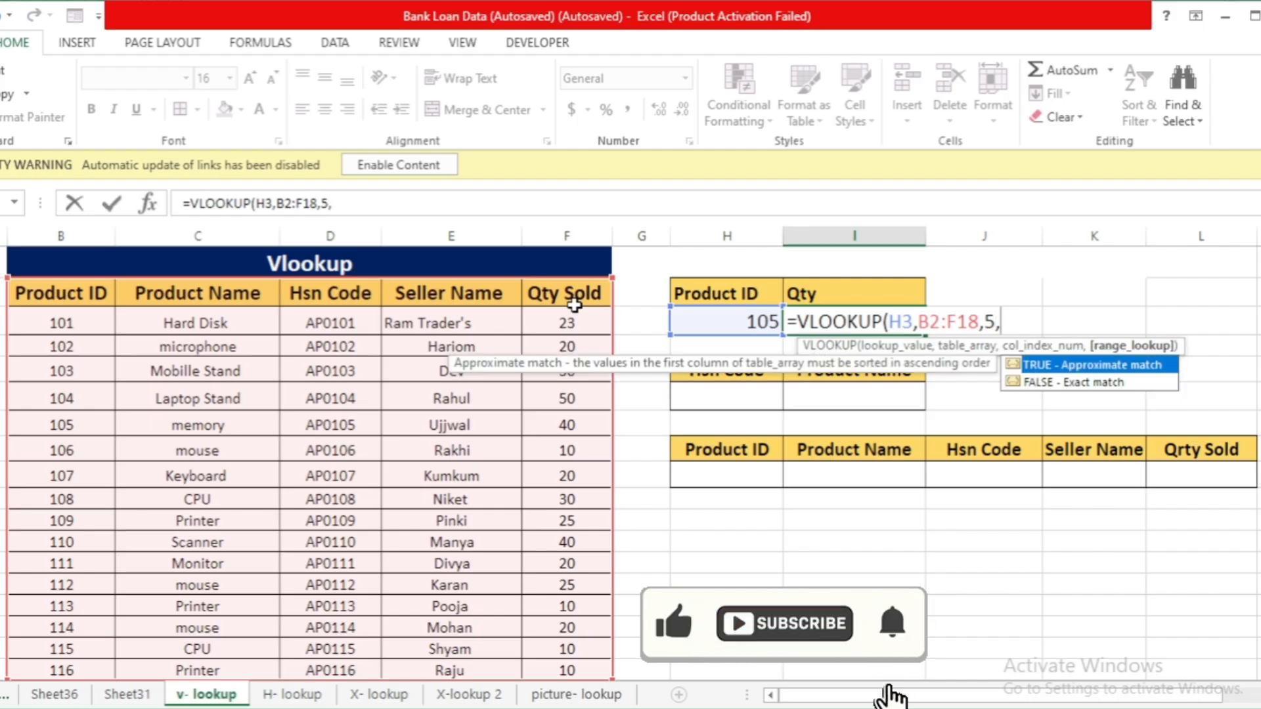
text(0))
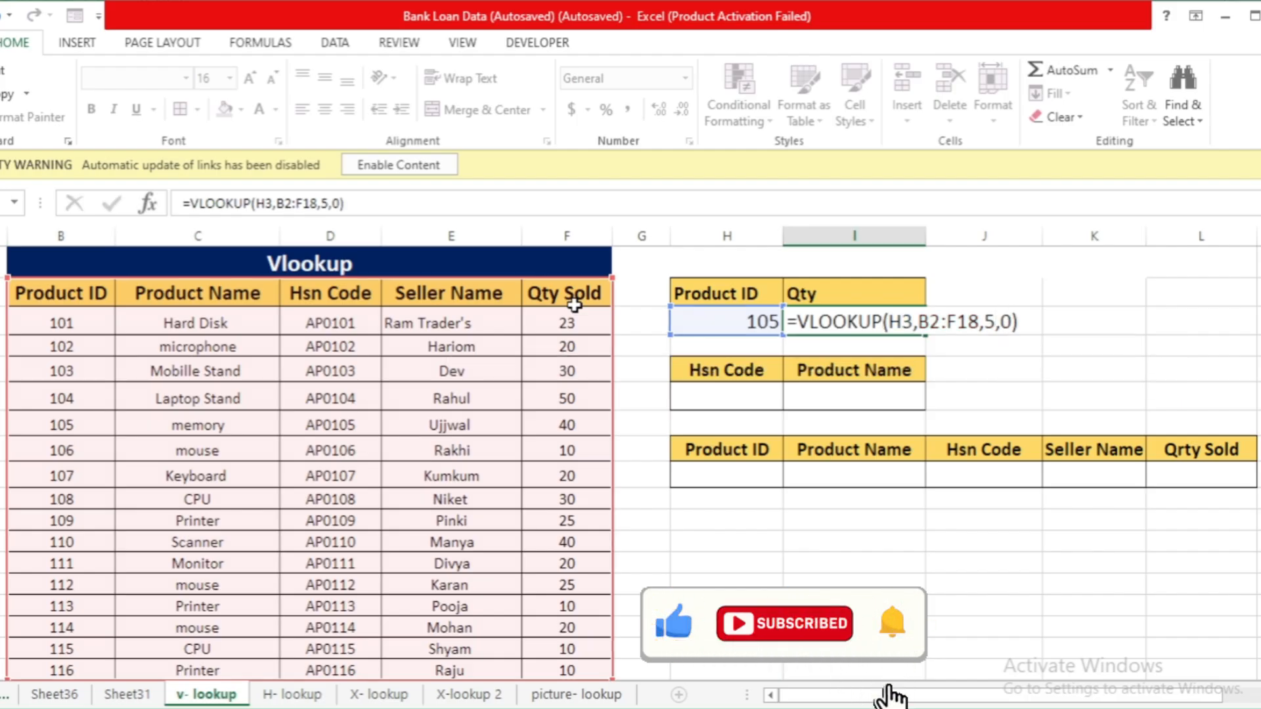
key(Return)
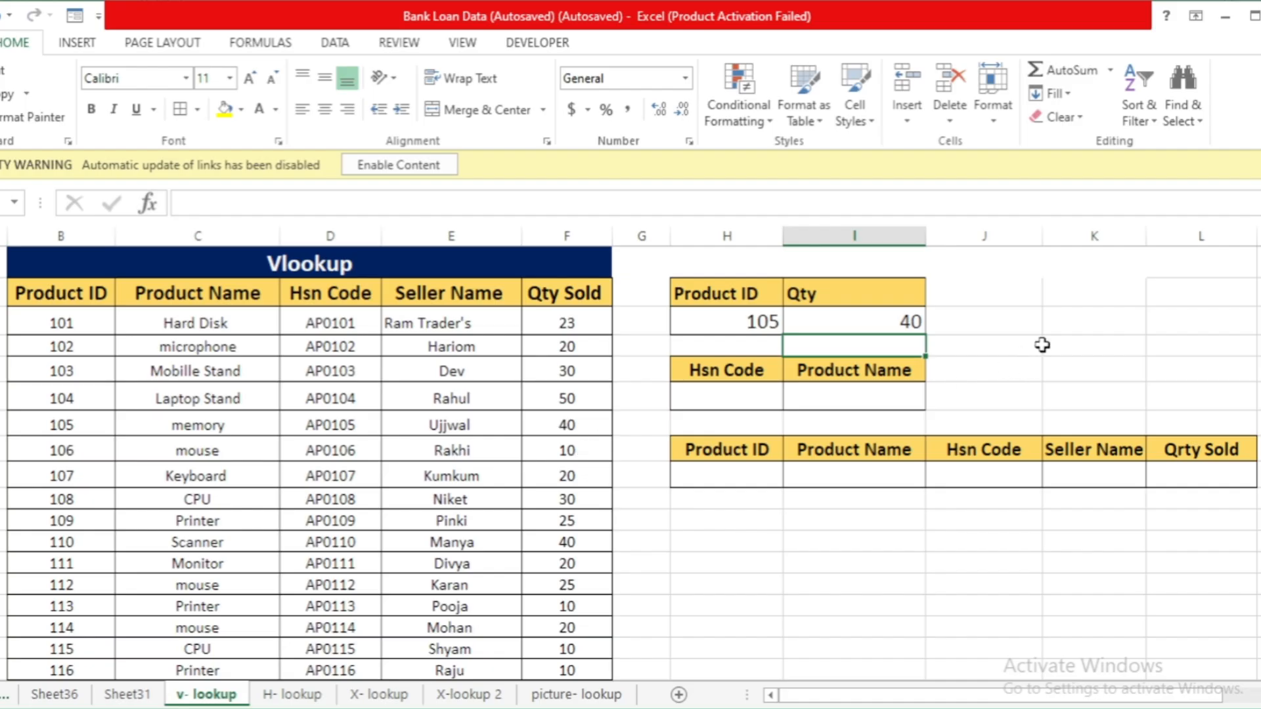
click(1009, 344)
Begin a VLOOKUP formula under Product Name in the small Hsn Code table, with H6 as the lookup value
click(817, 408)
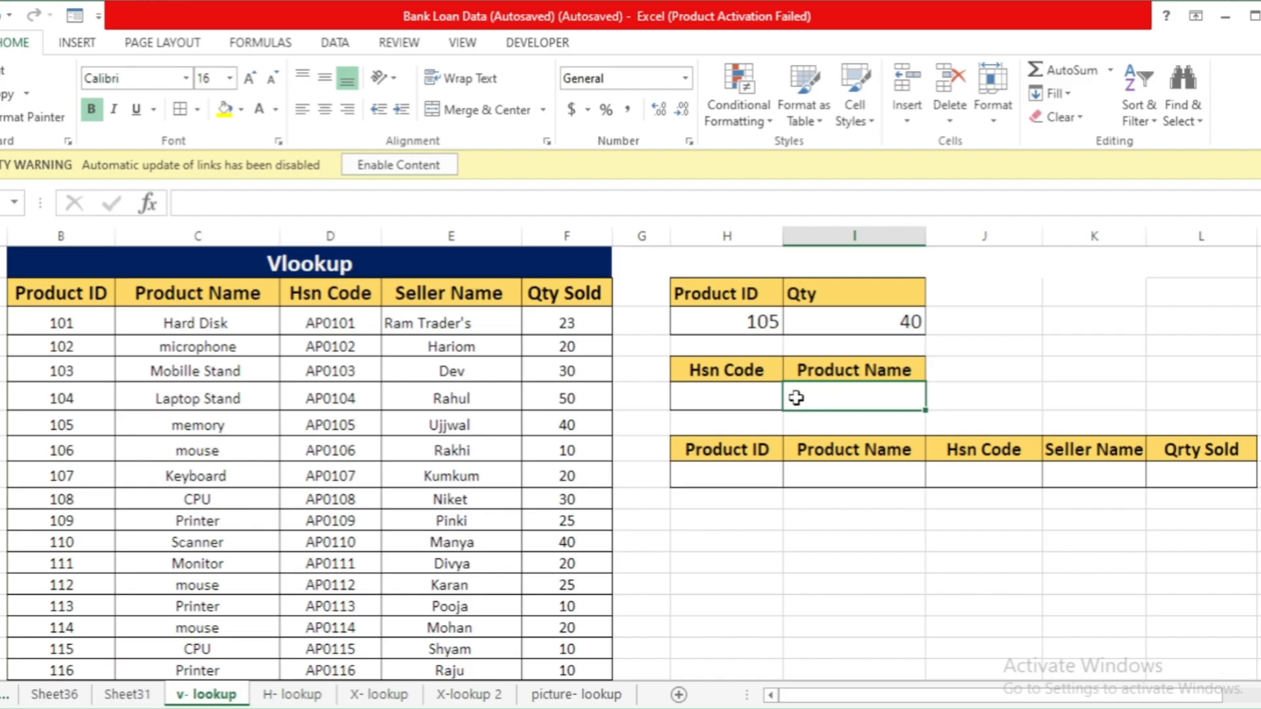
click(976, 408)
click(828, 404)
text(=)
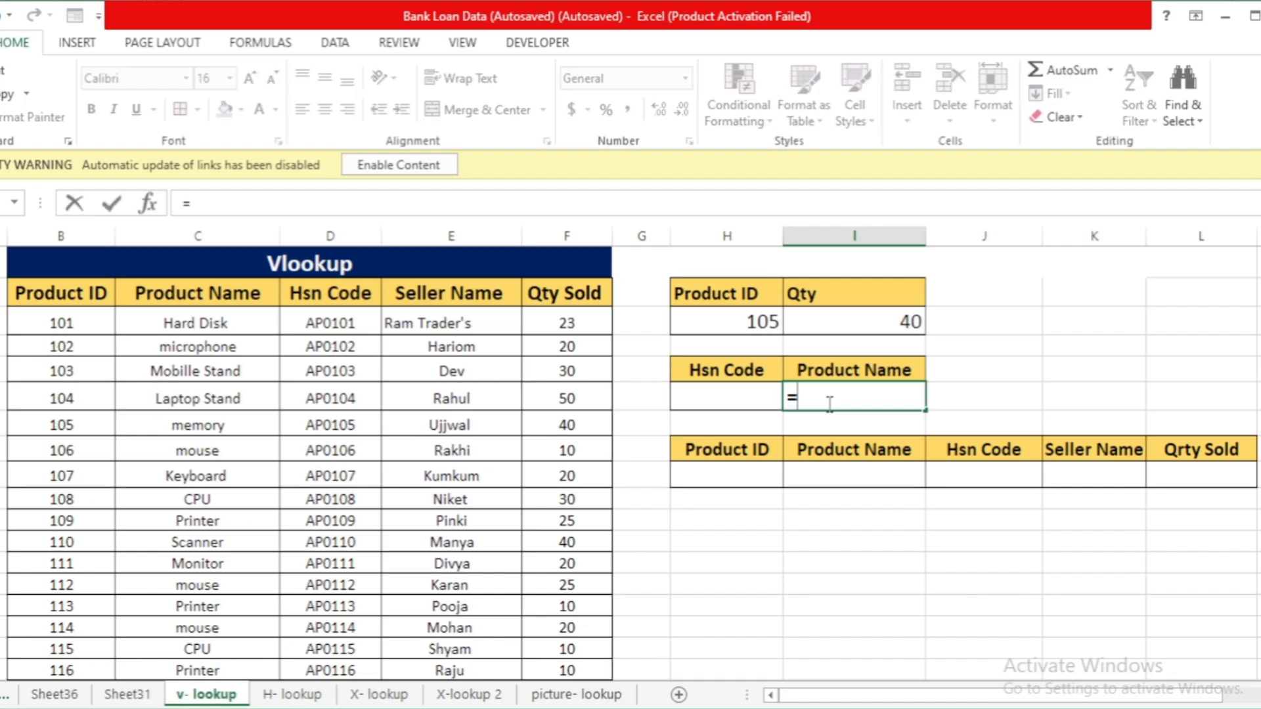
text(vl)
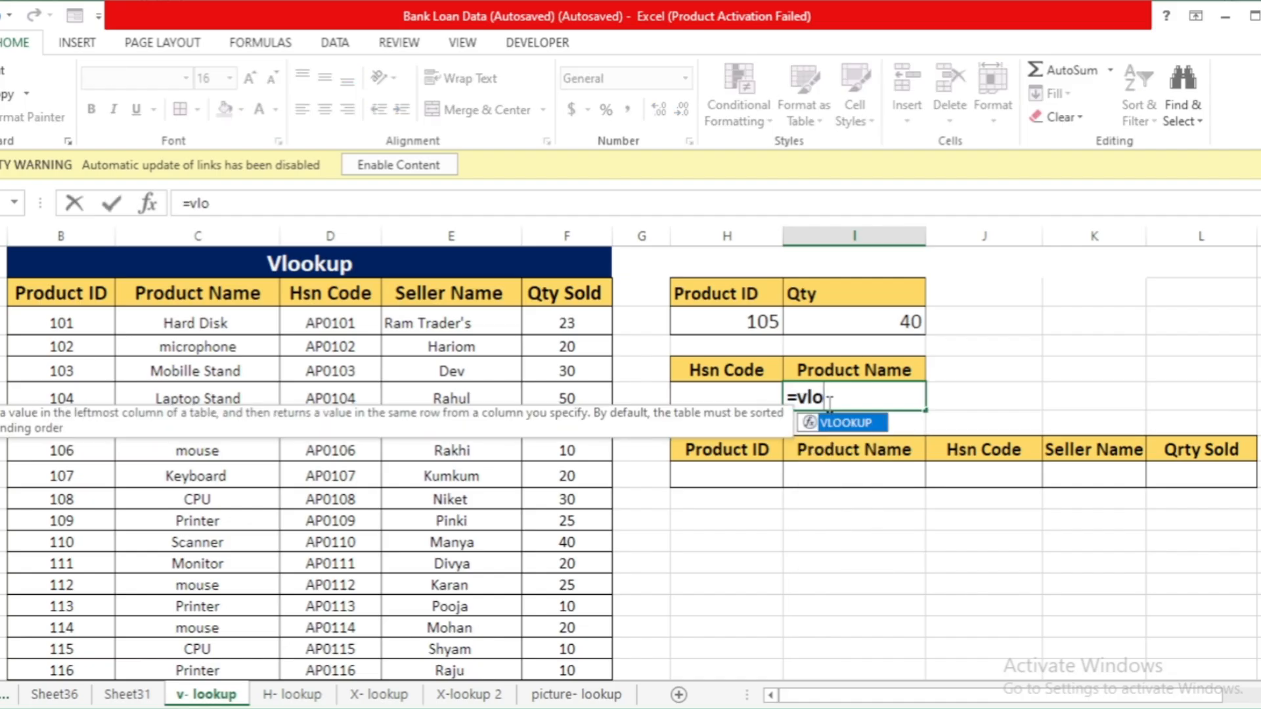
text(o)
key(Tab)
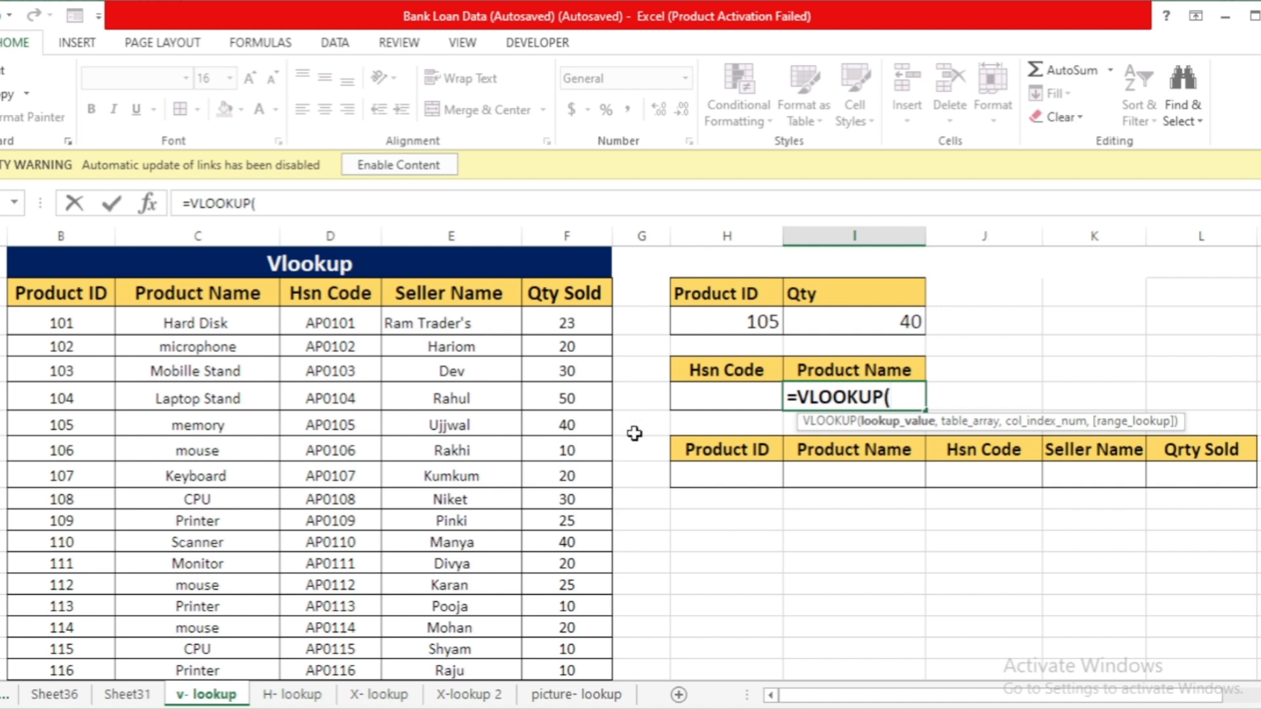
click(721, 395)
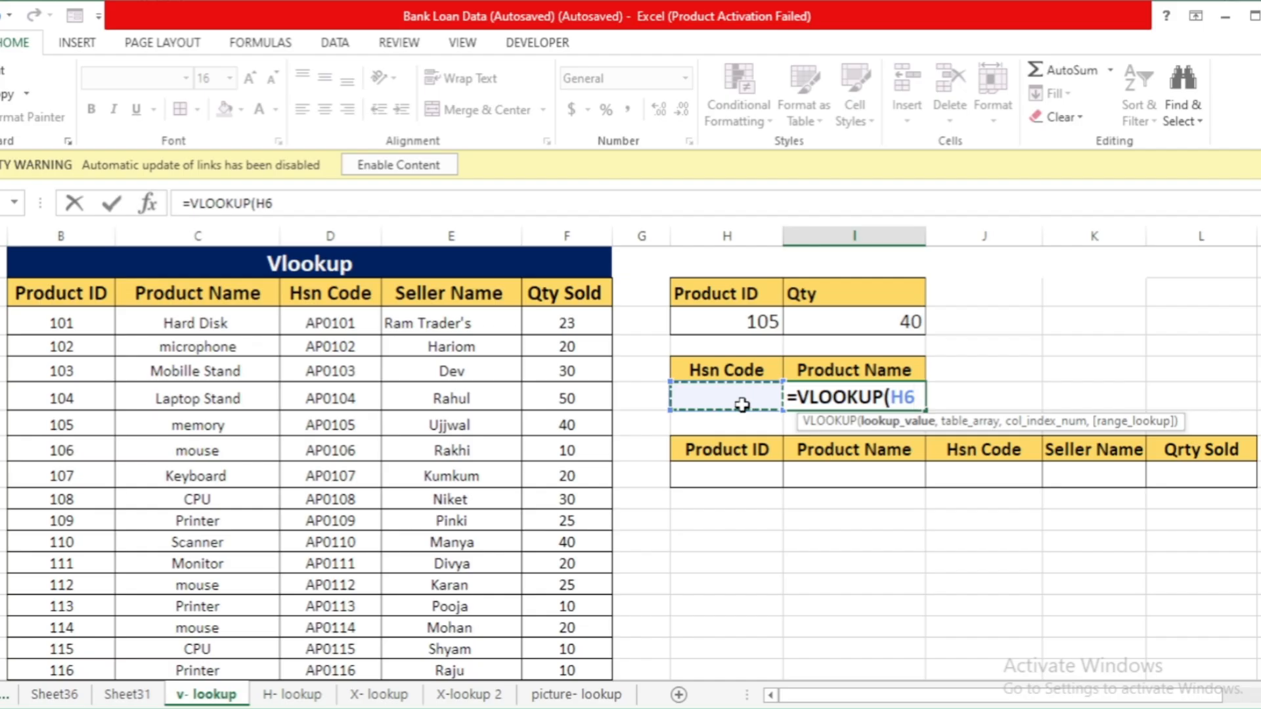
text(,)
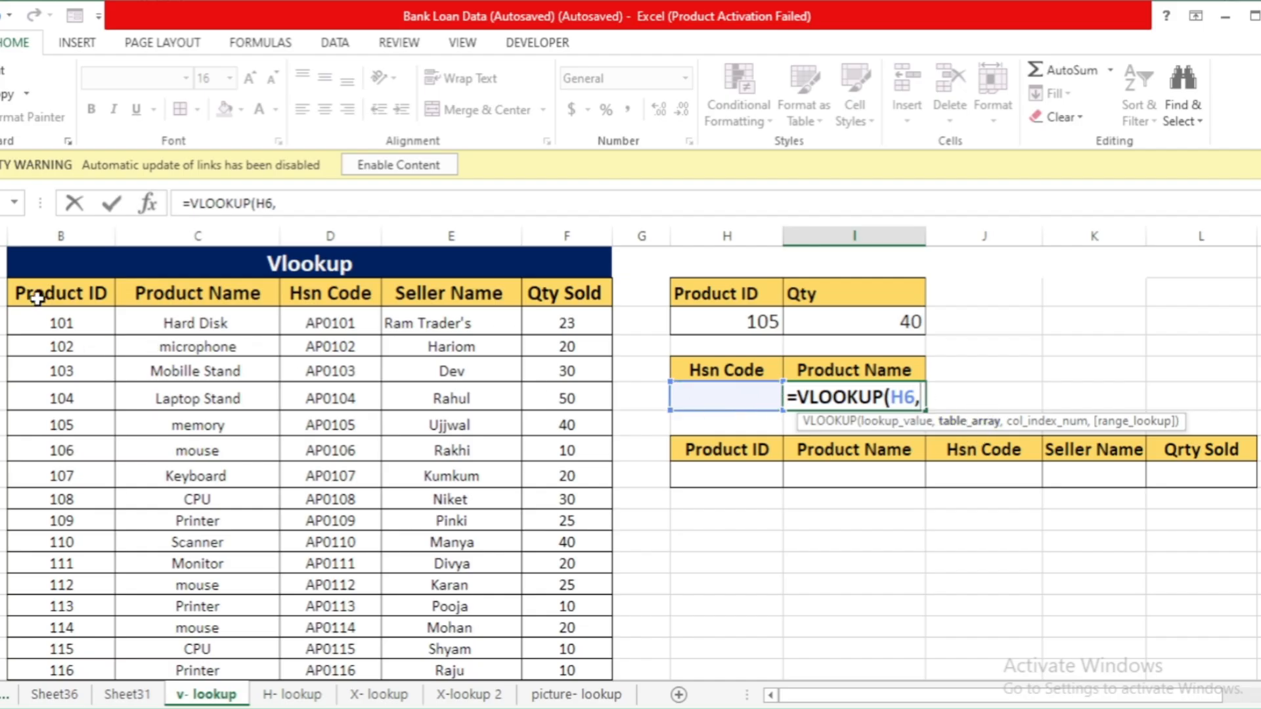
drag(43, 290, 583, 573)
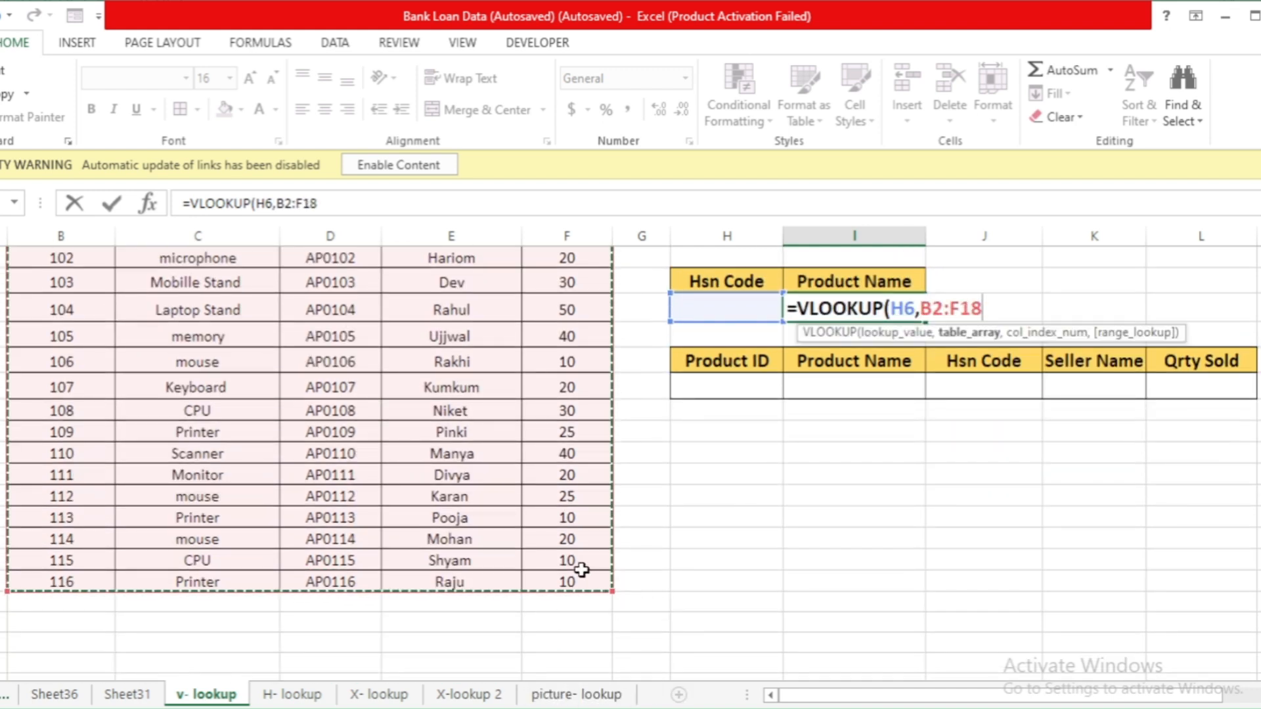
scroll(582, 570, up, 1)
scroll(582, 570, up, 1)
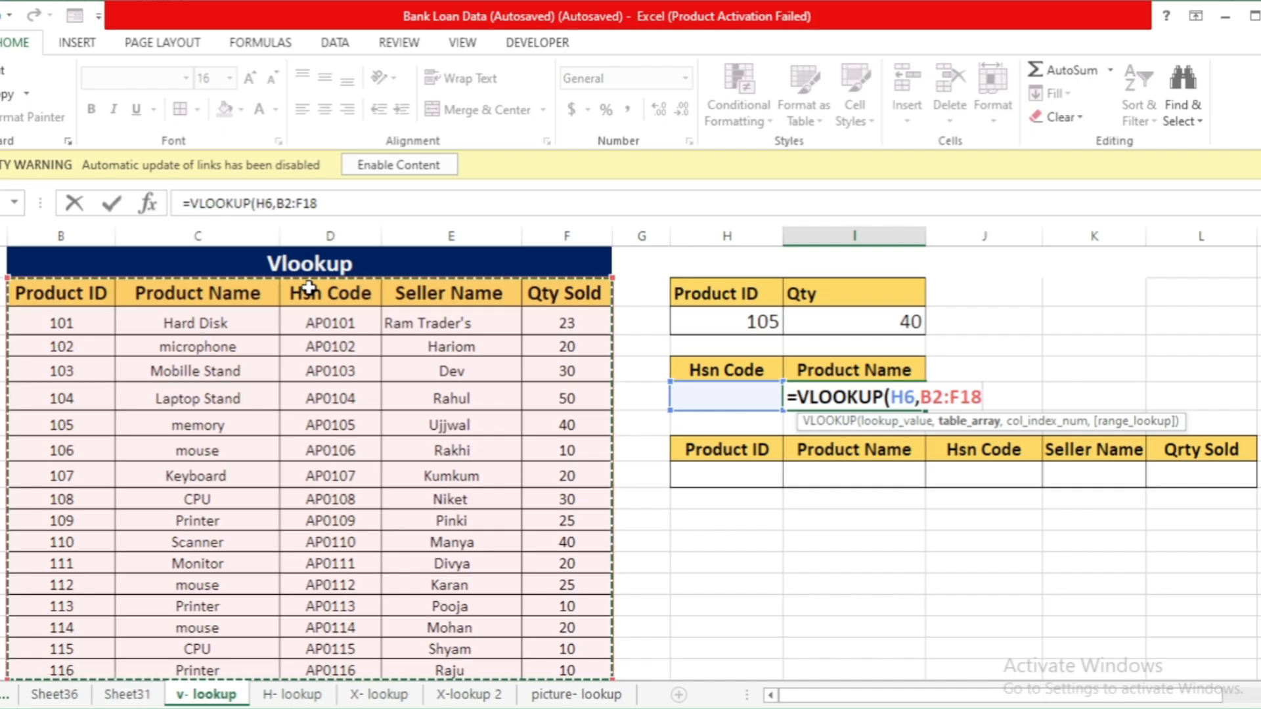
key(BackSpace)
key(BackSpace)
key(BackSpace)
key(BackSpace)
key(BackSpace)
key(BackSpace)
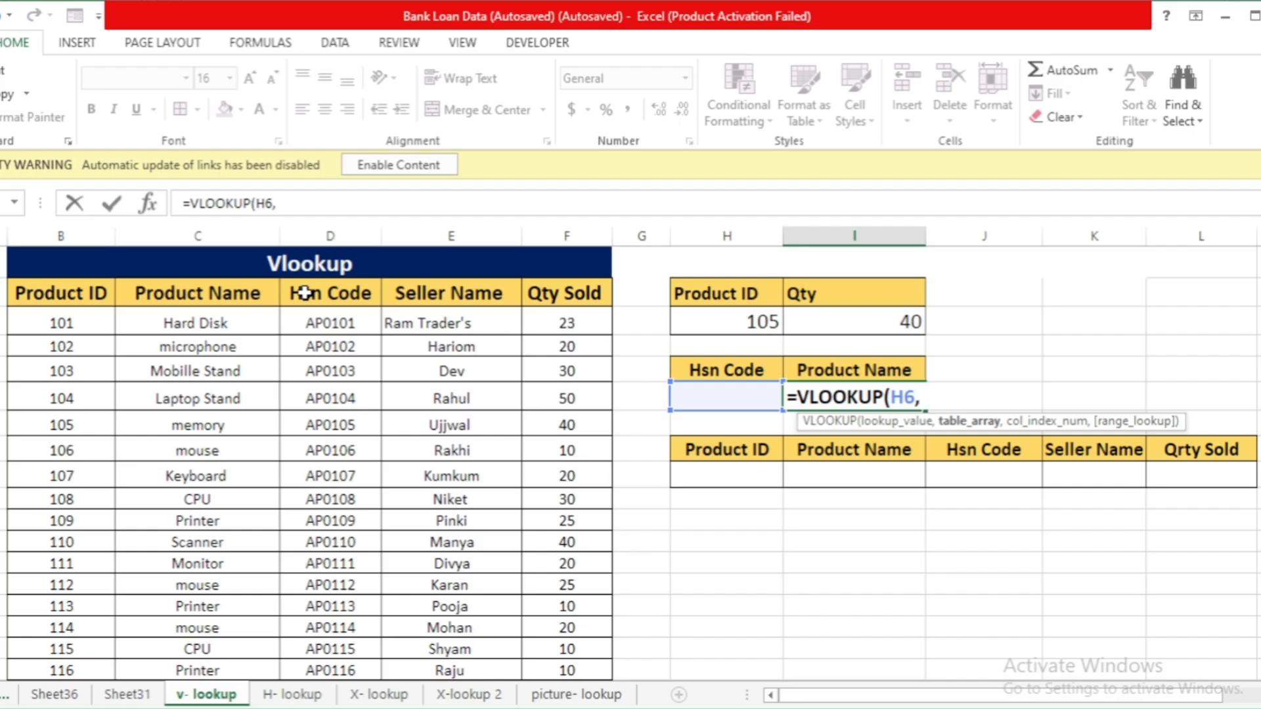
Complete the Hsn Code table's VLOOKUP formula with table array D2:F18, column index 2 and exact match 0
drag(305, 293, 563, 501)
scroll(554, 497, up, 2)
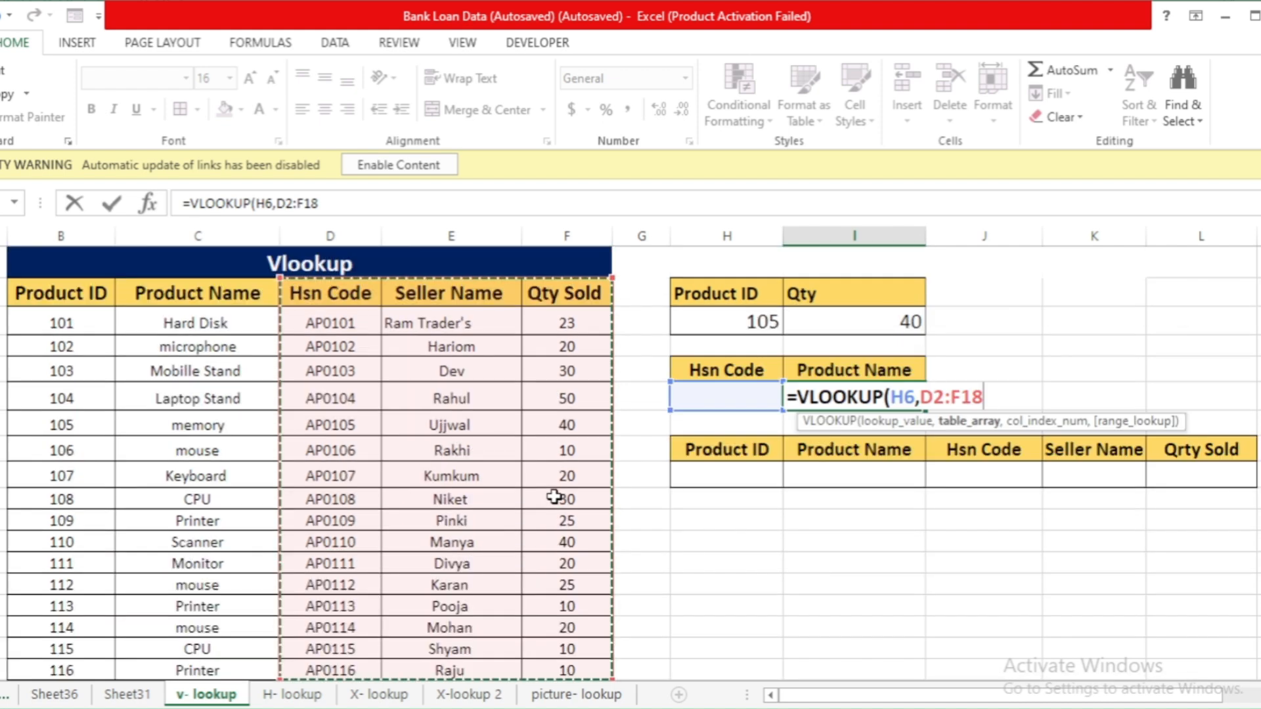
text(,)
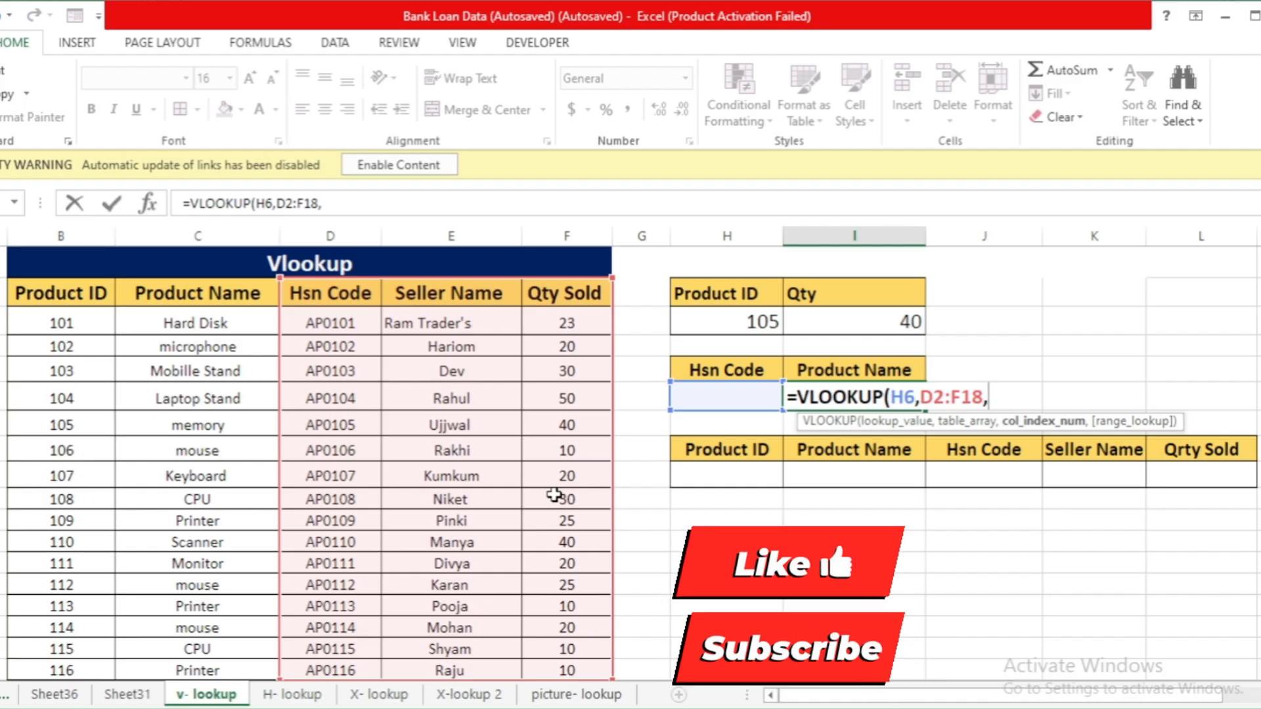
text(2,)
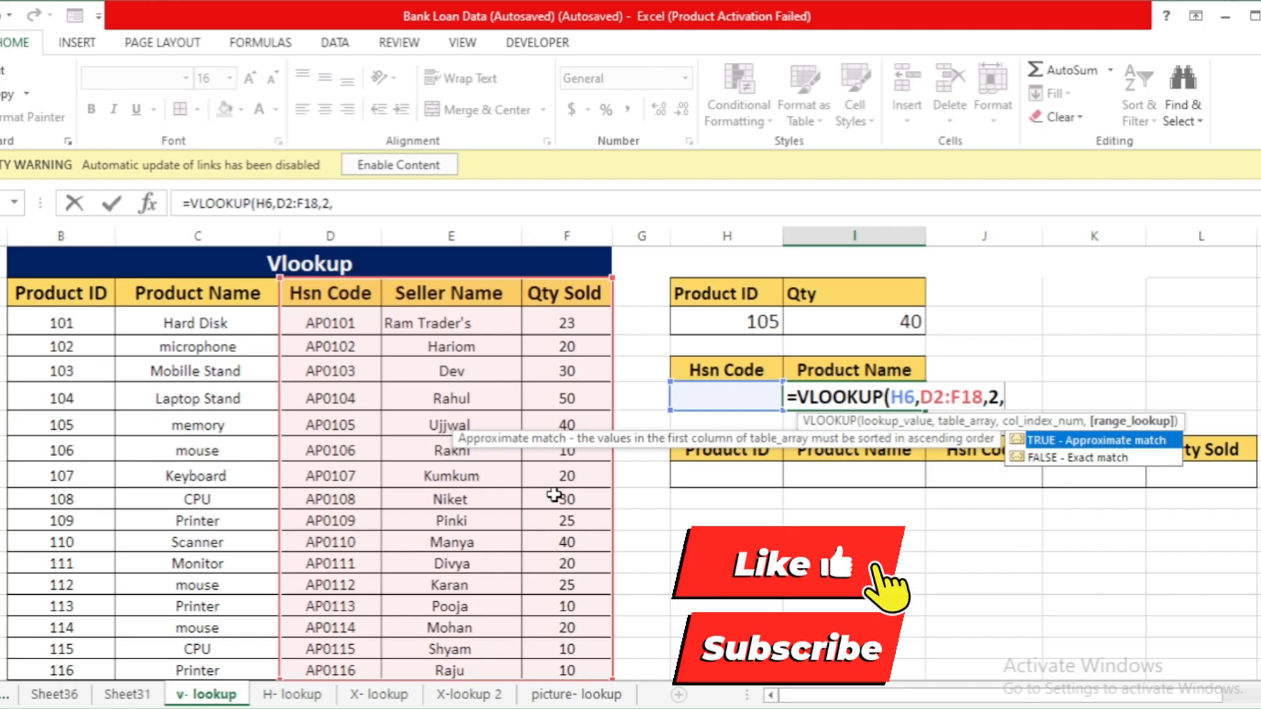
text(0))
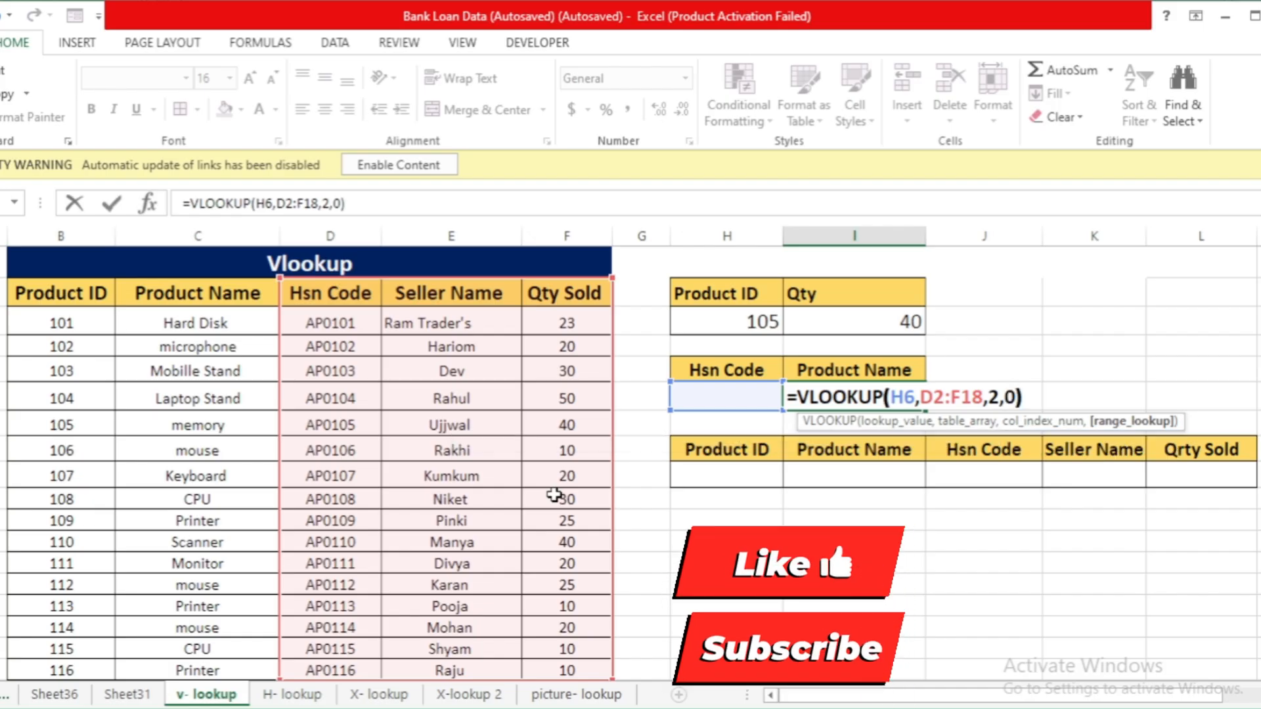
key(Return)
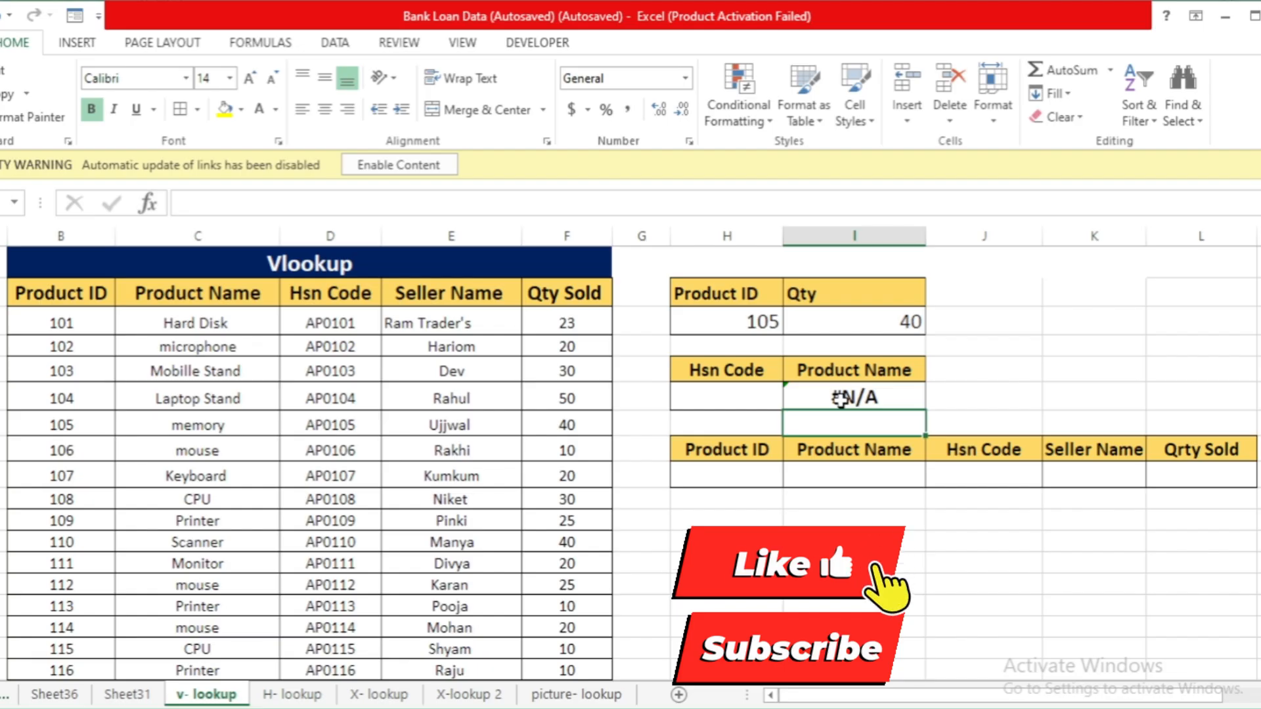
Enter AP0101 as the lookup value under Hsn Code in the small Hsn Code and Product Name table
click(704, 402)
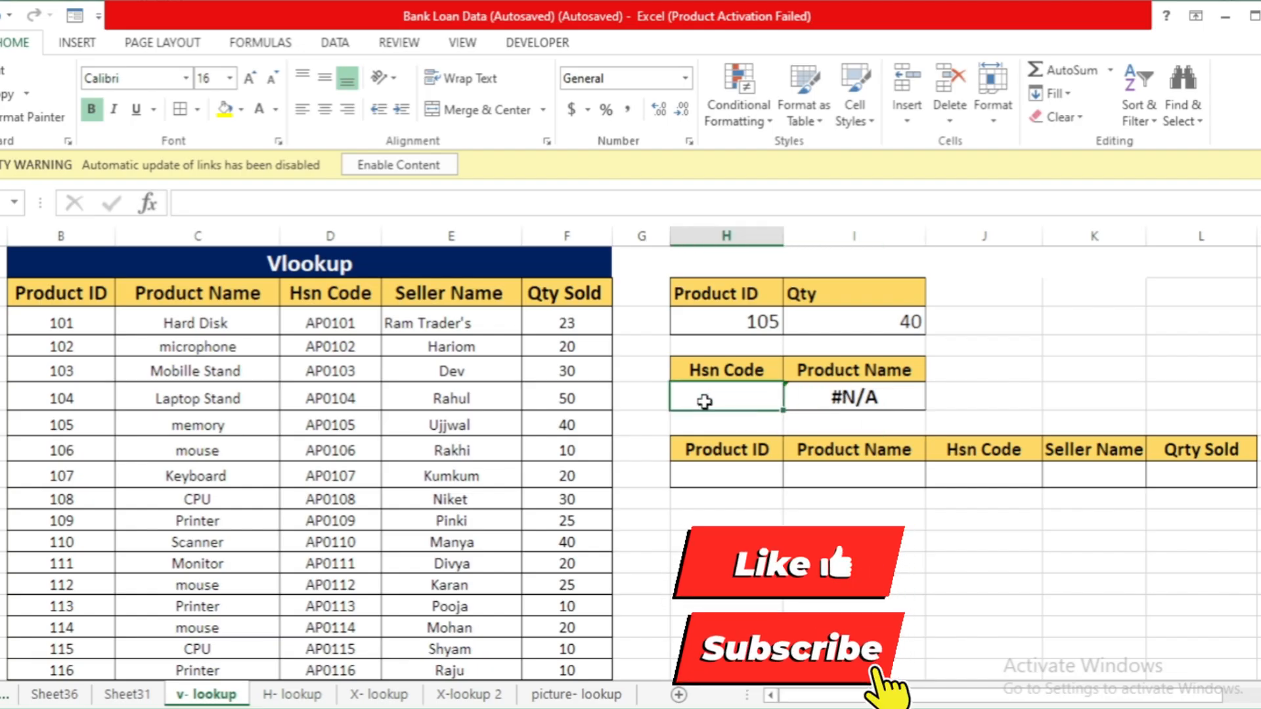
text(Ap)
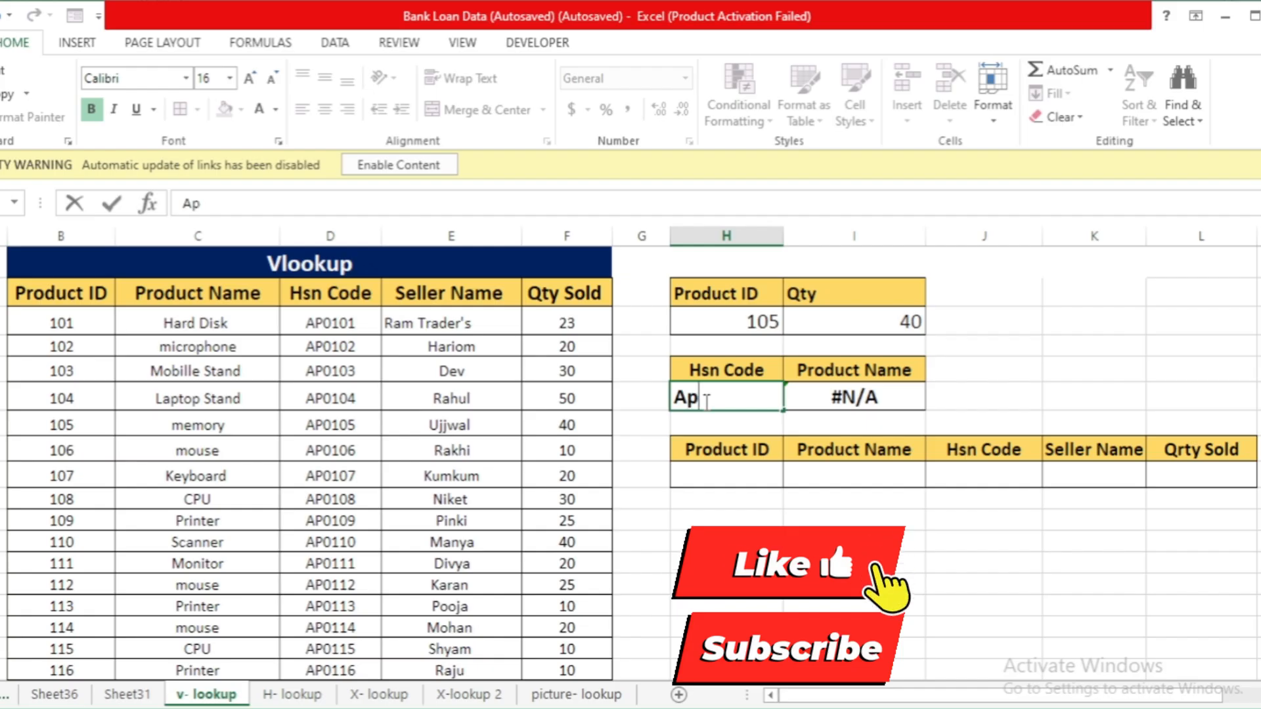
key(BackSpace)
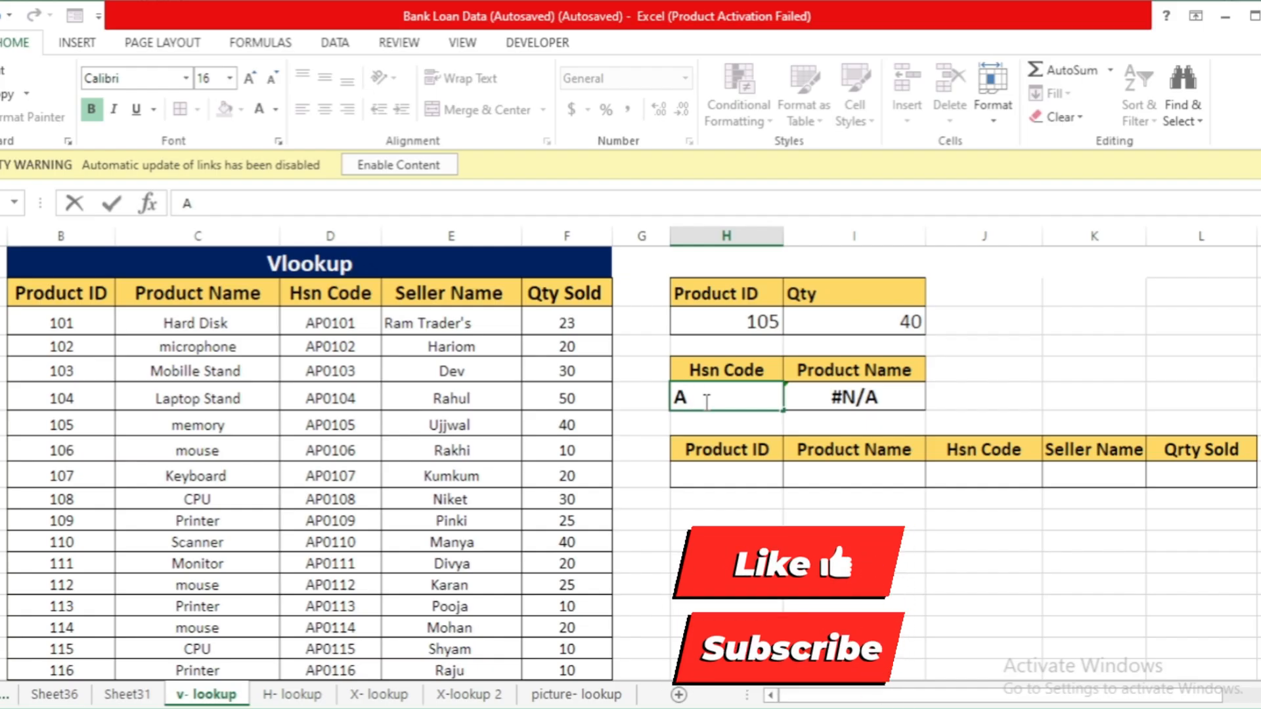
text(P)
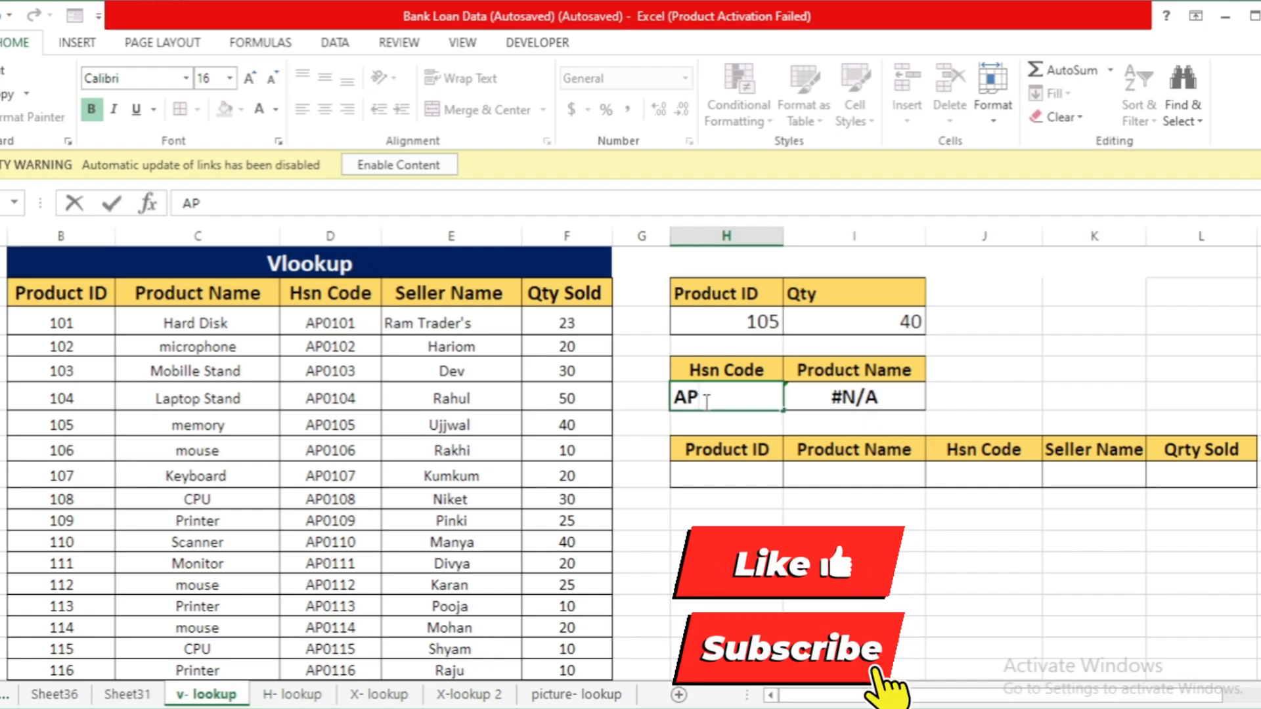
text(01)
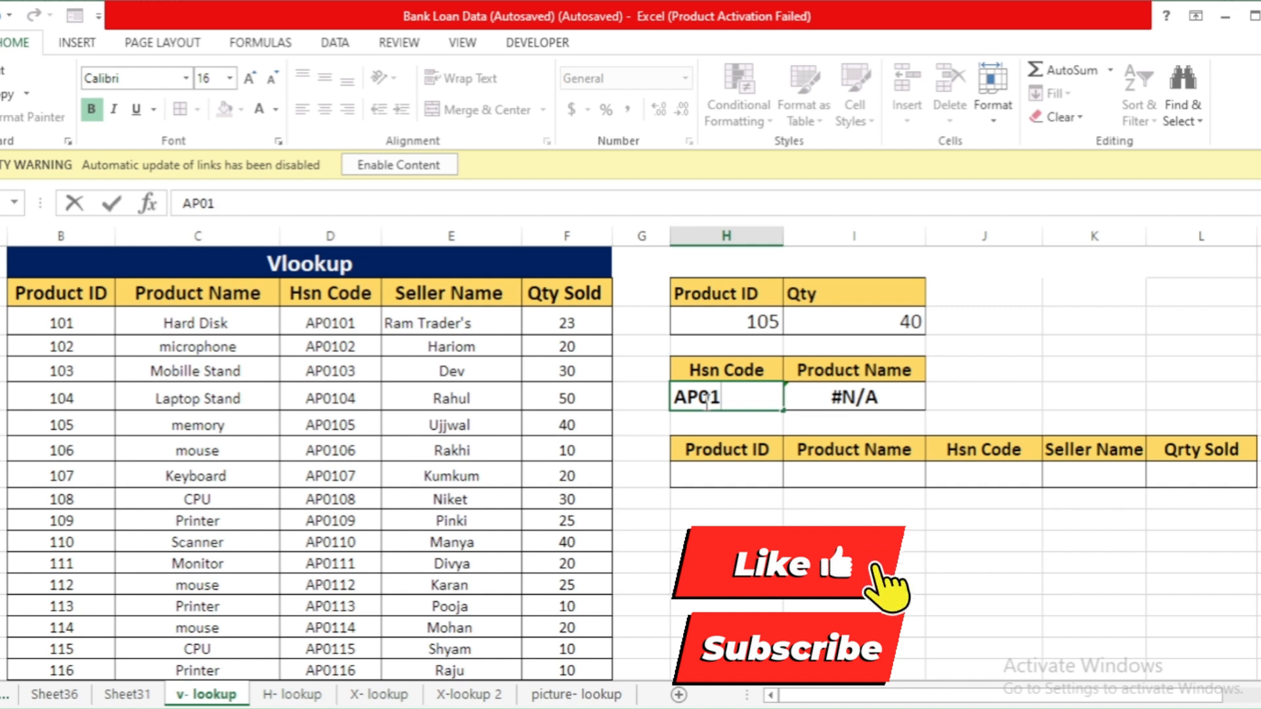
text(01)
key(Return)
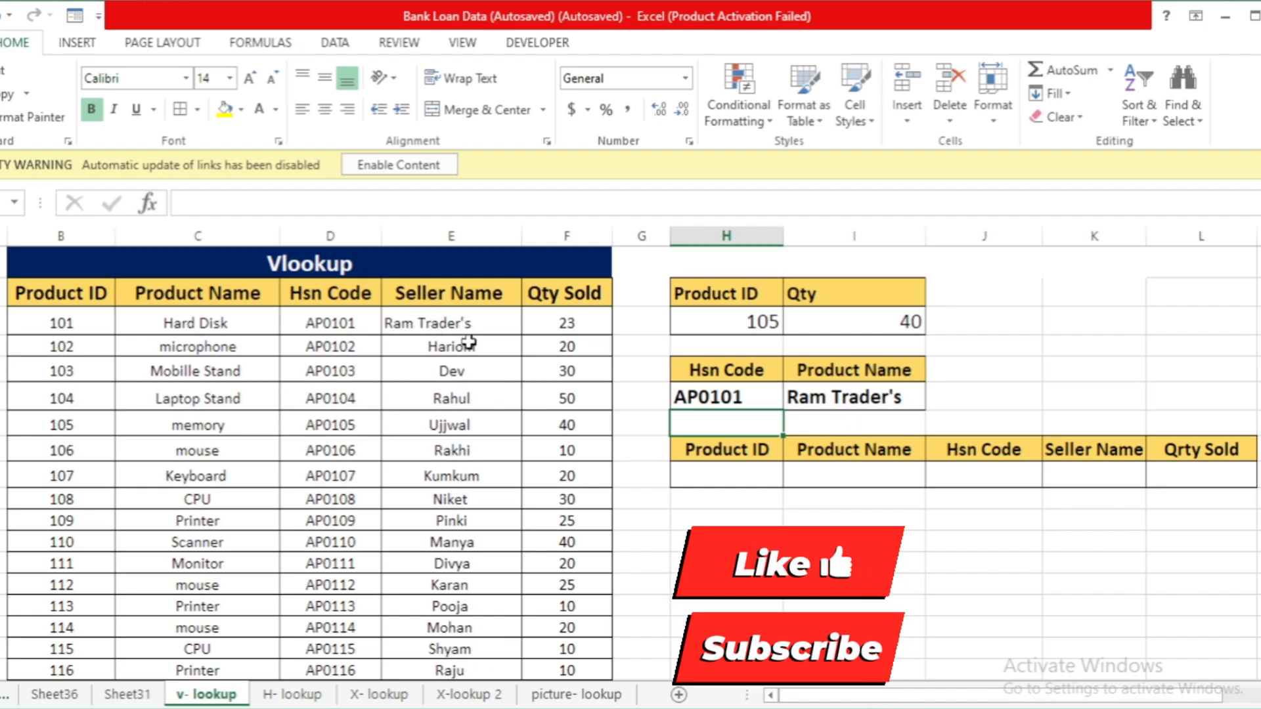
click(944, 405)
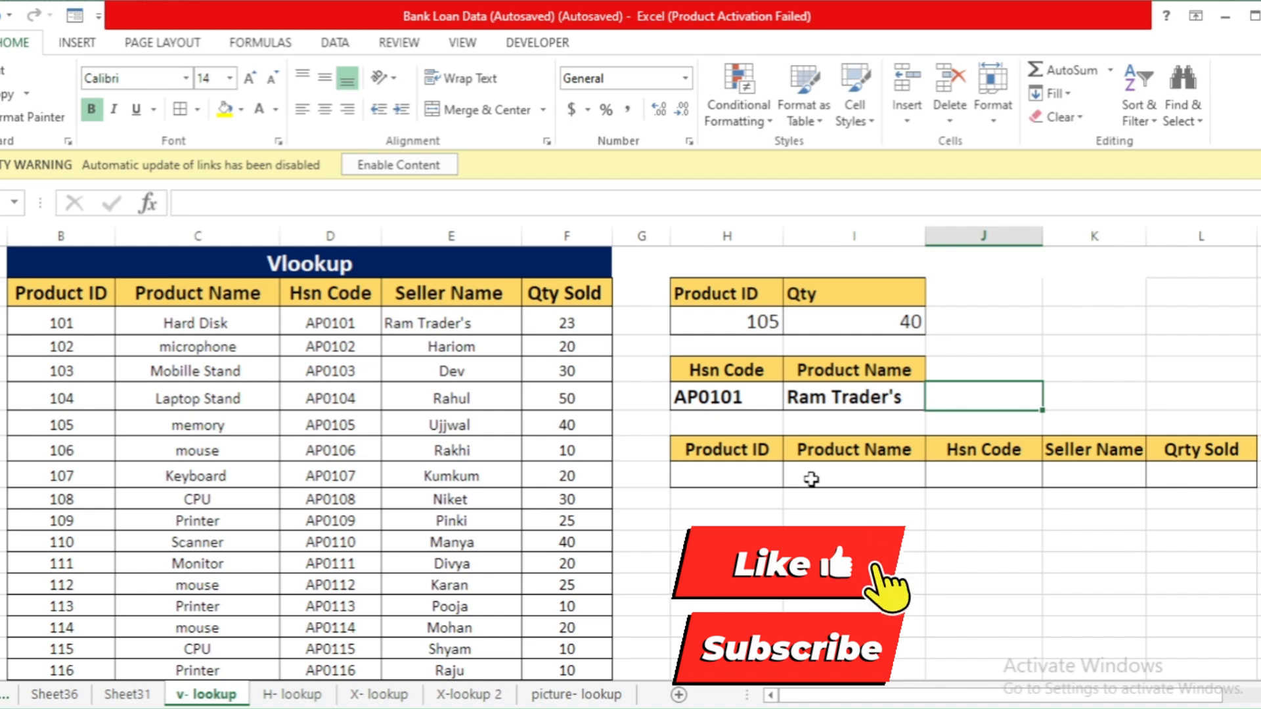
click(853, 542)
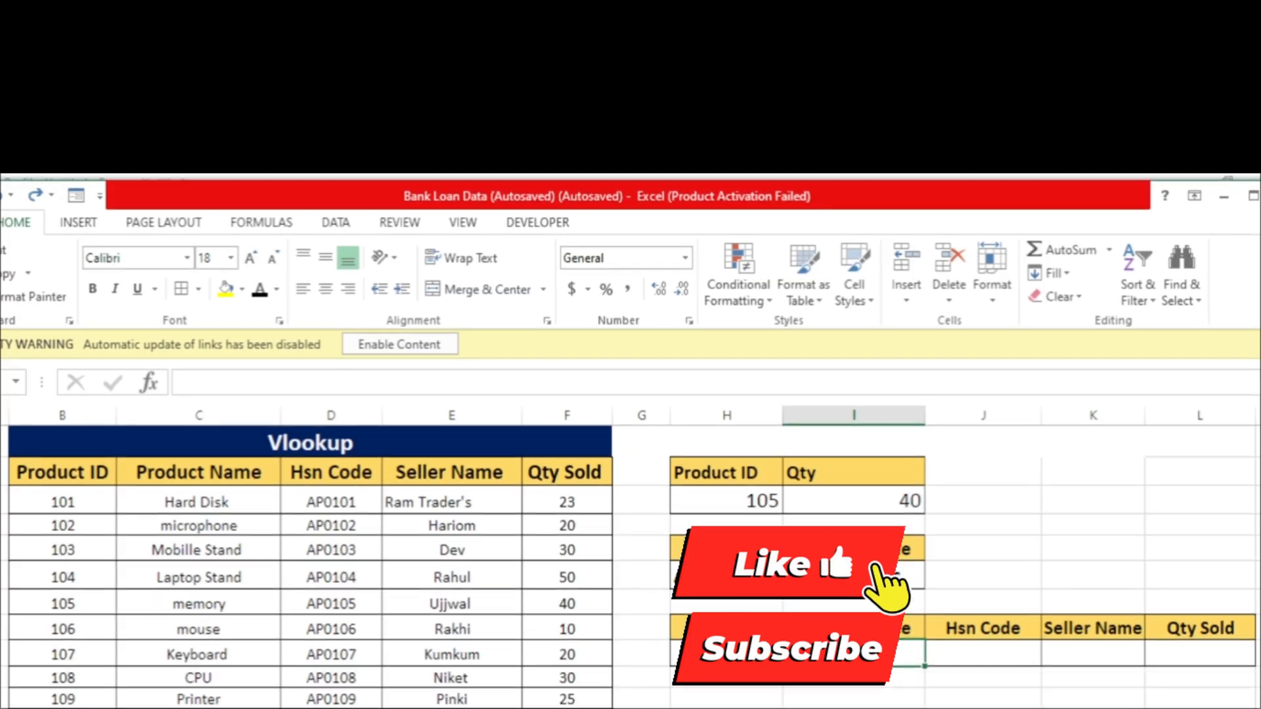
Begin a VLOOKUP formula under Product Name in the five-column lookup table, with absolute reference $H$9 as the lookup value
click(827, 478)
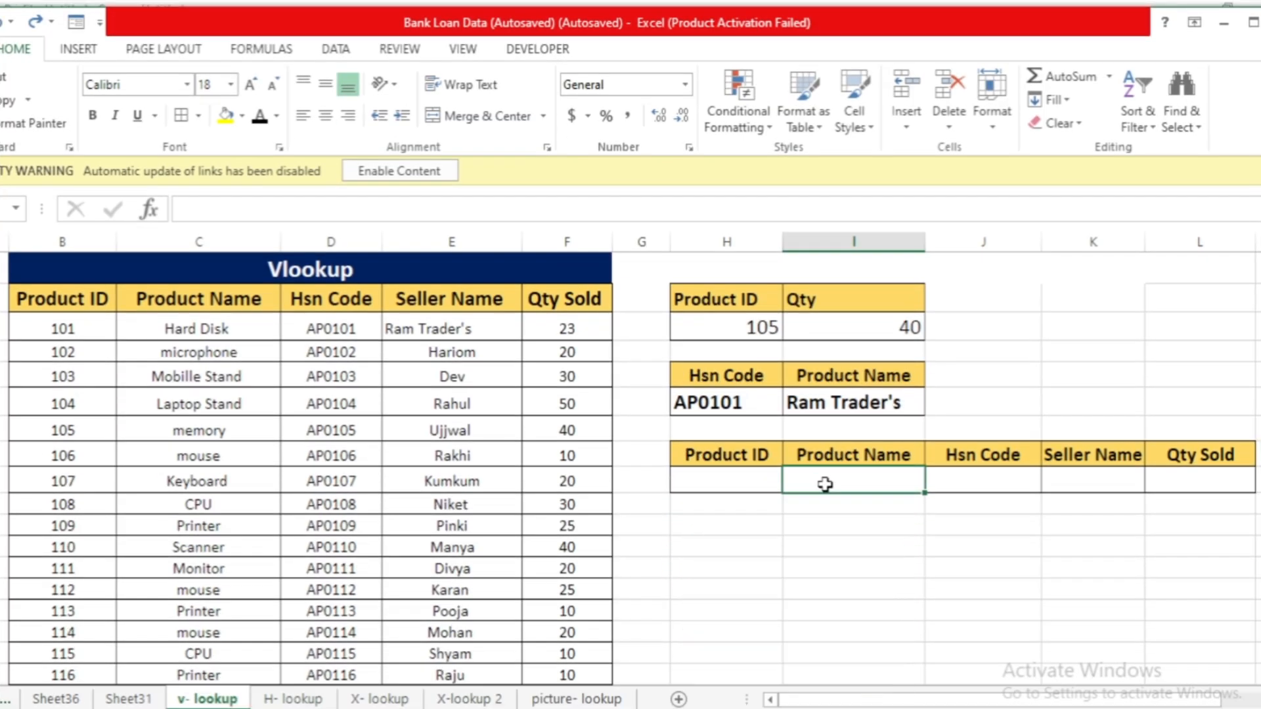
text(=v)
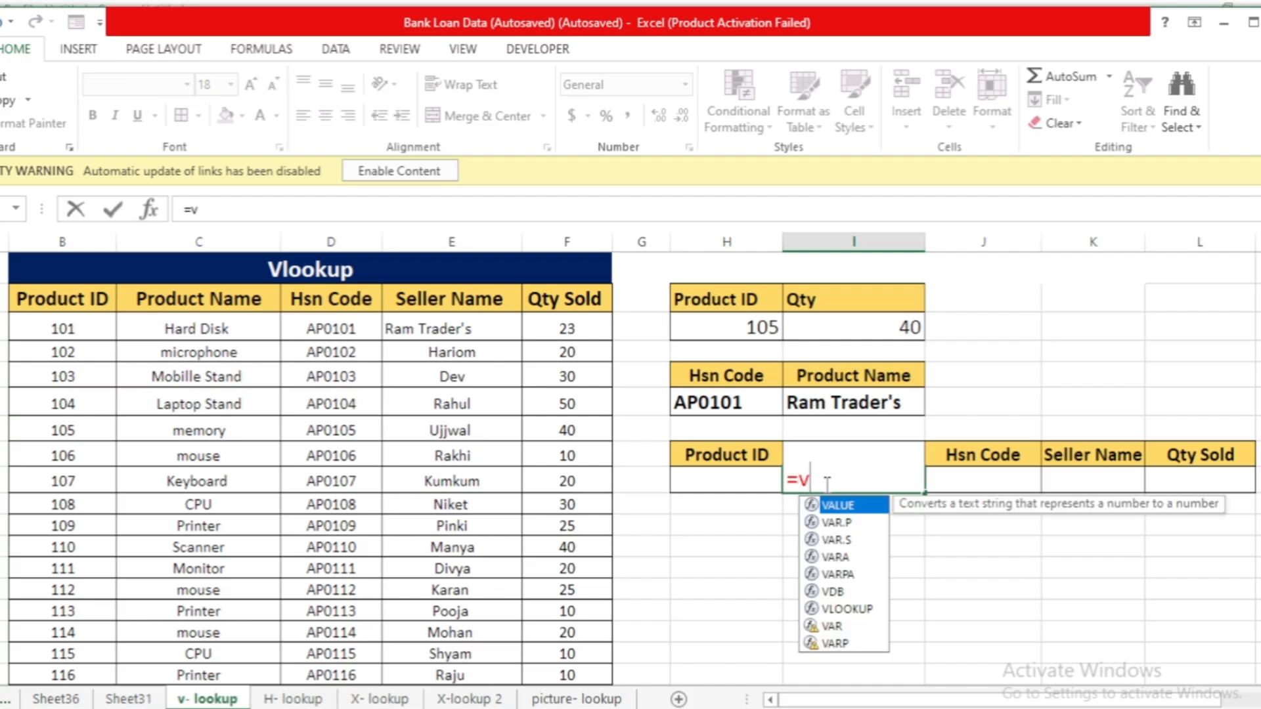
text(lok)
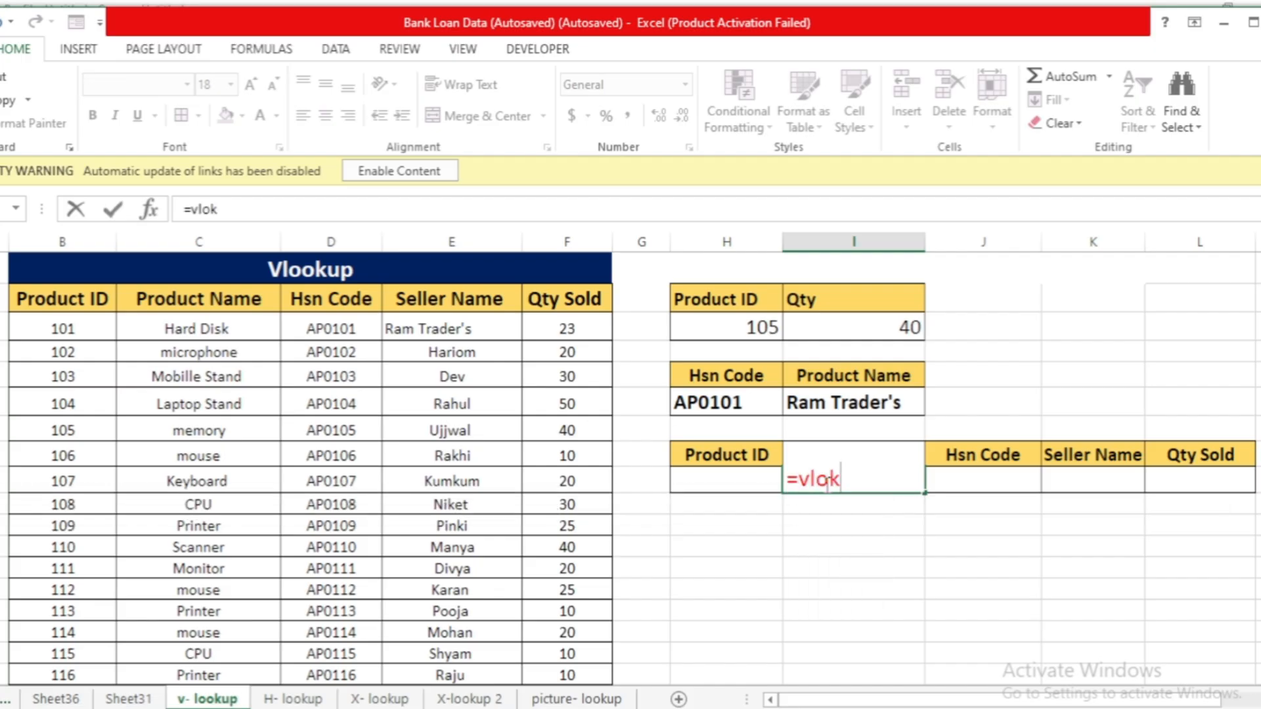
key(BackSpace)
text(o)
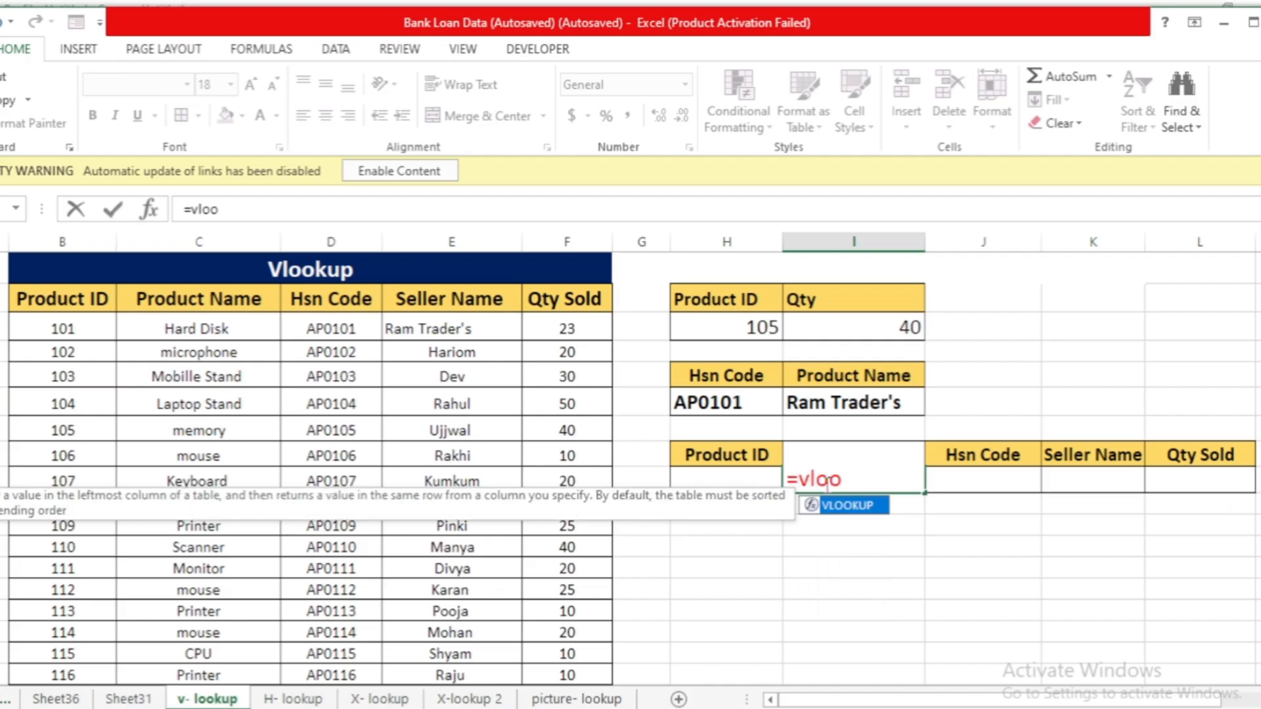
key(Tab)
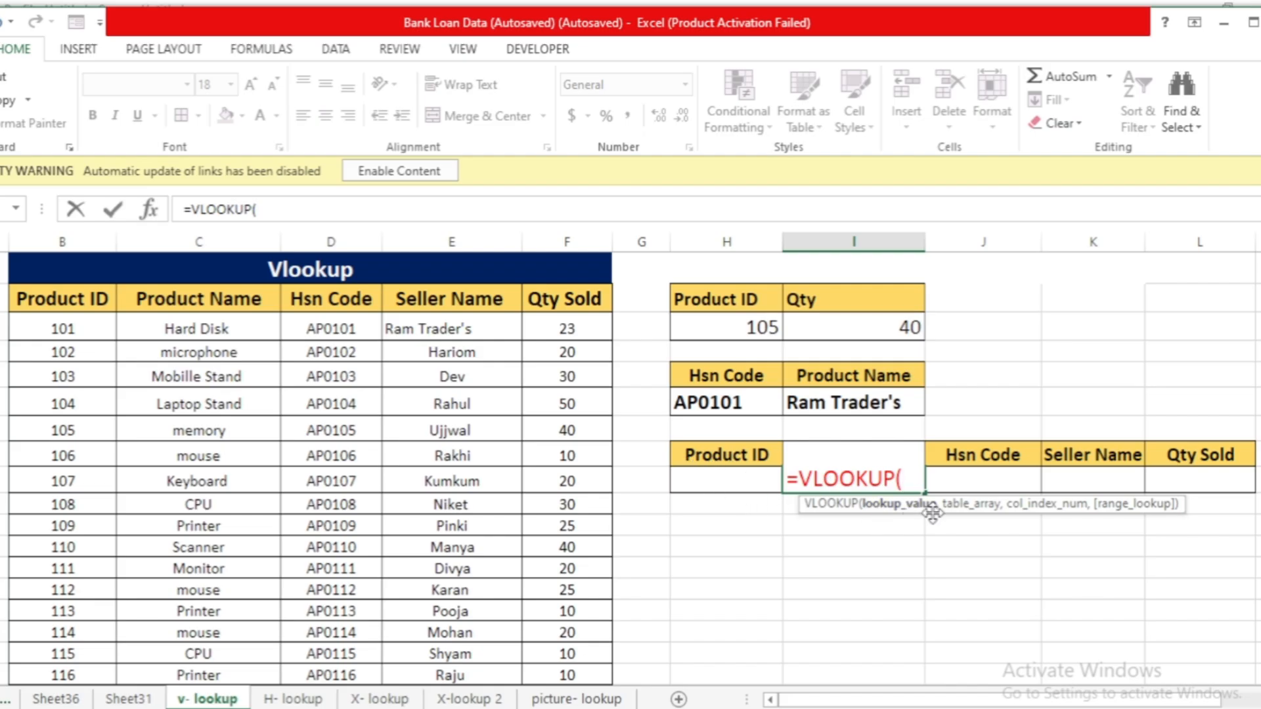
click(732, 481)
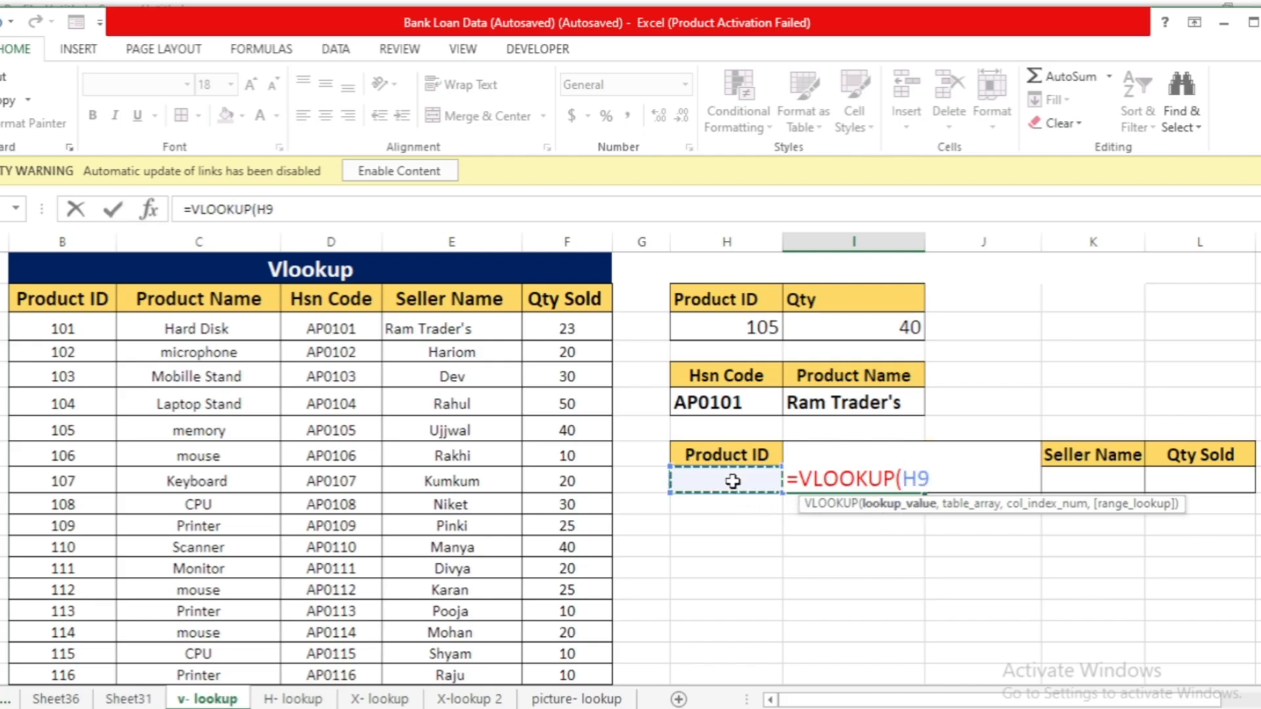
key(F4)
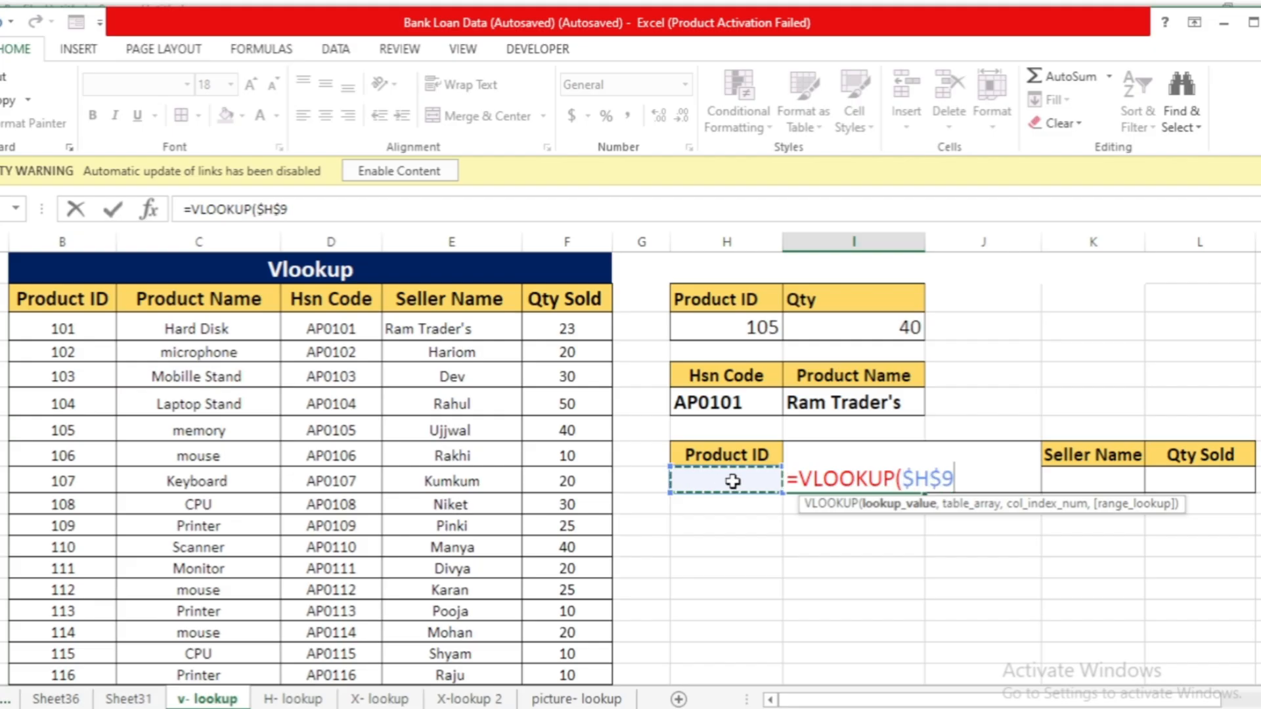
text(,)
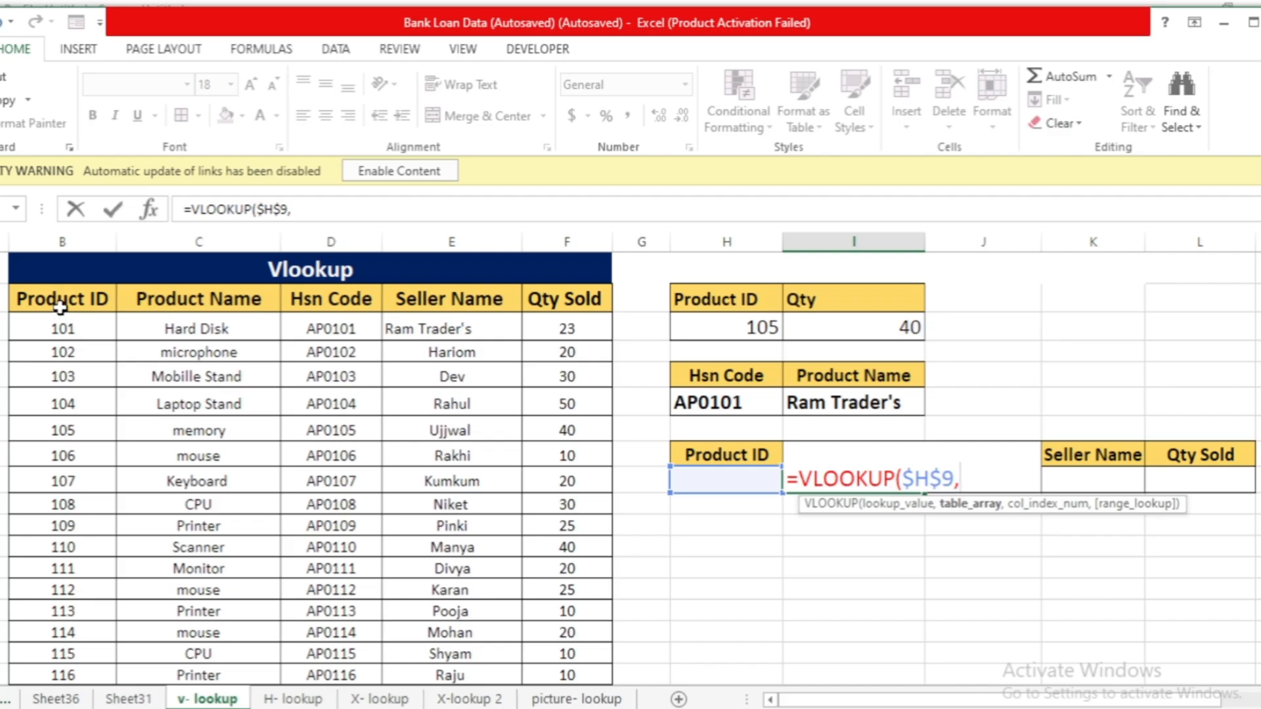
Complete the Product Name VLOOKUP formula with absolute table array $B$2:$F$18, column index 2 and exact match 0
drag(60, 307, 597, 584)
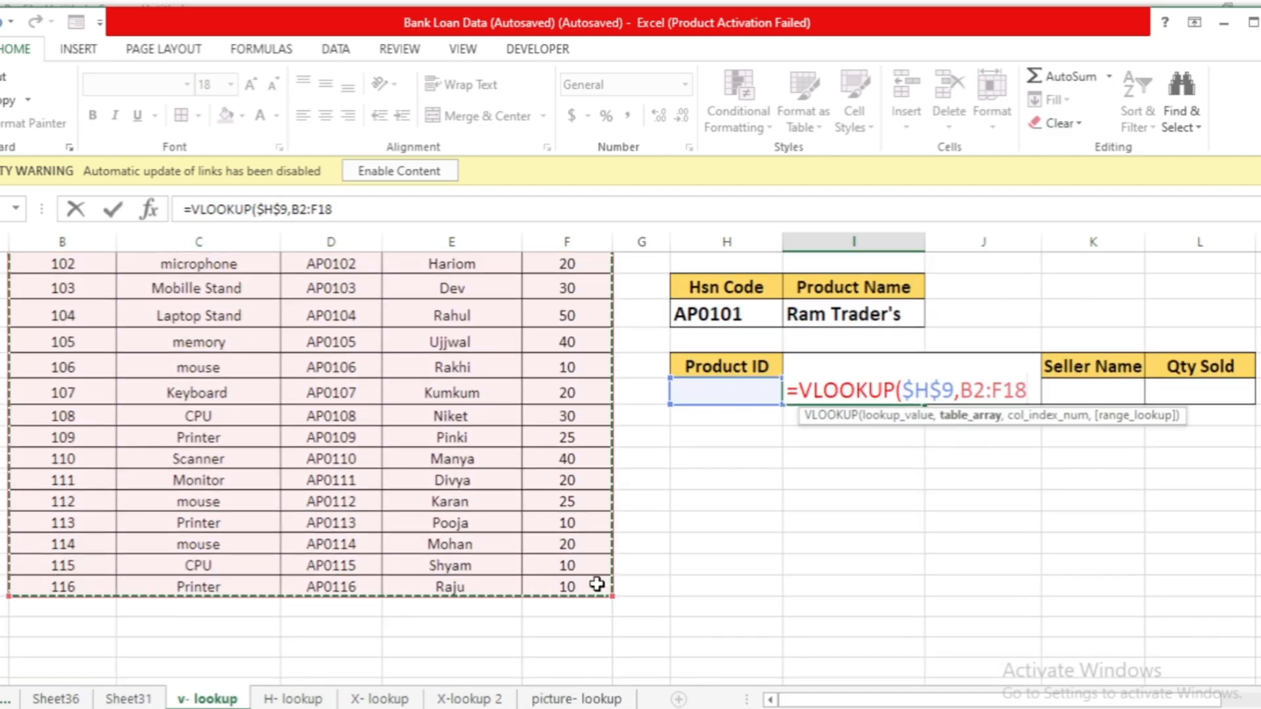
scroll(597, 585, up, 1)
key(F4)
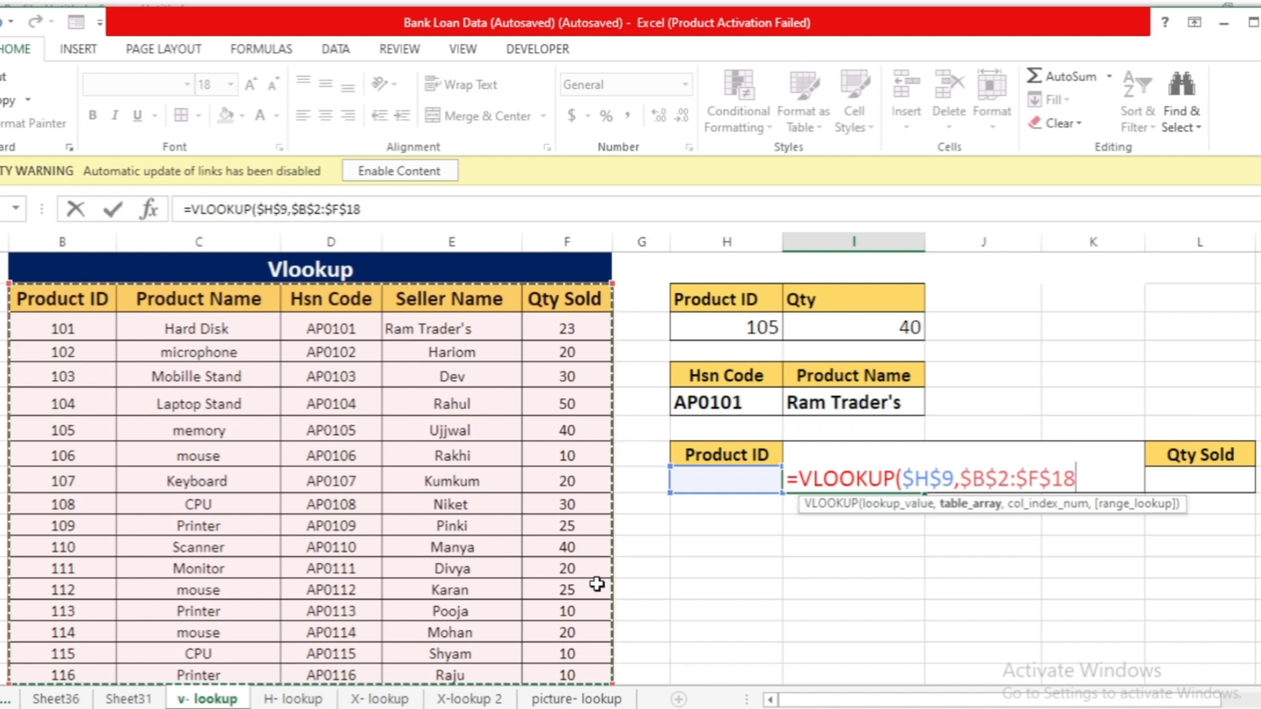
text(,)
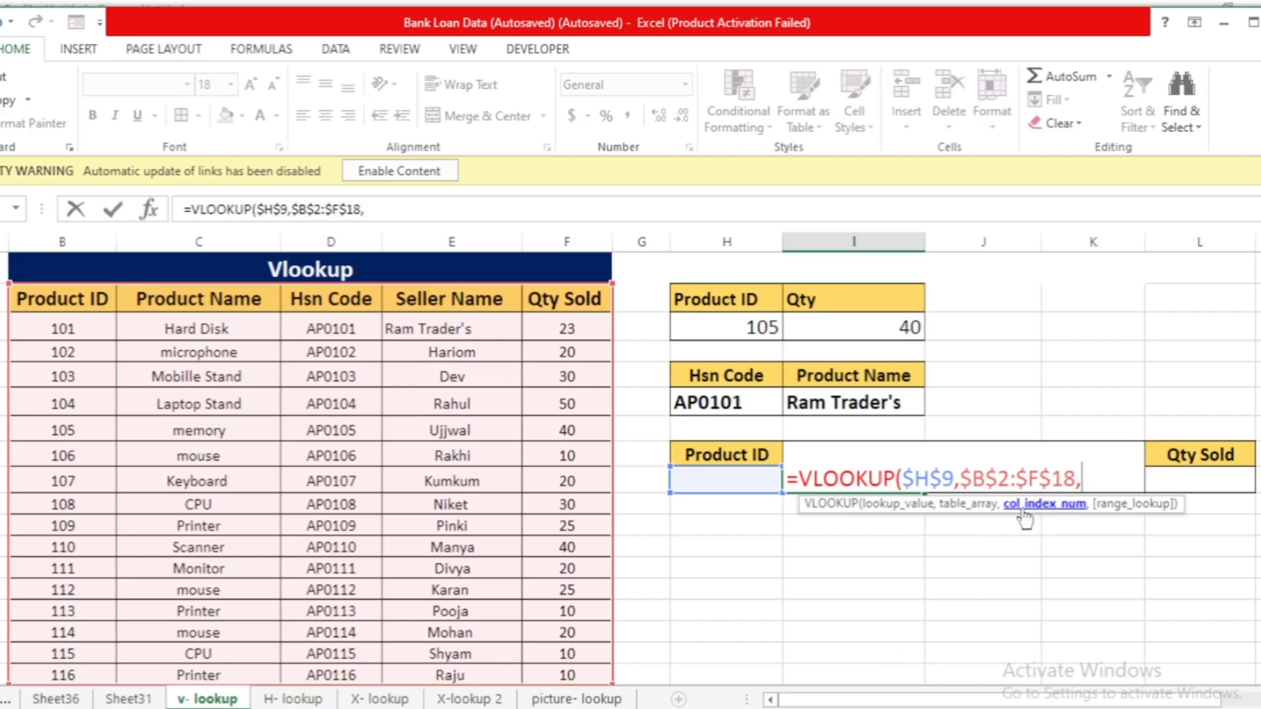
text(2)
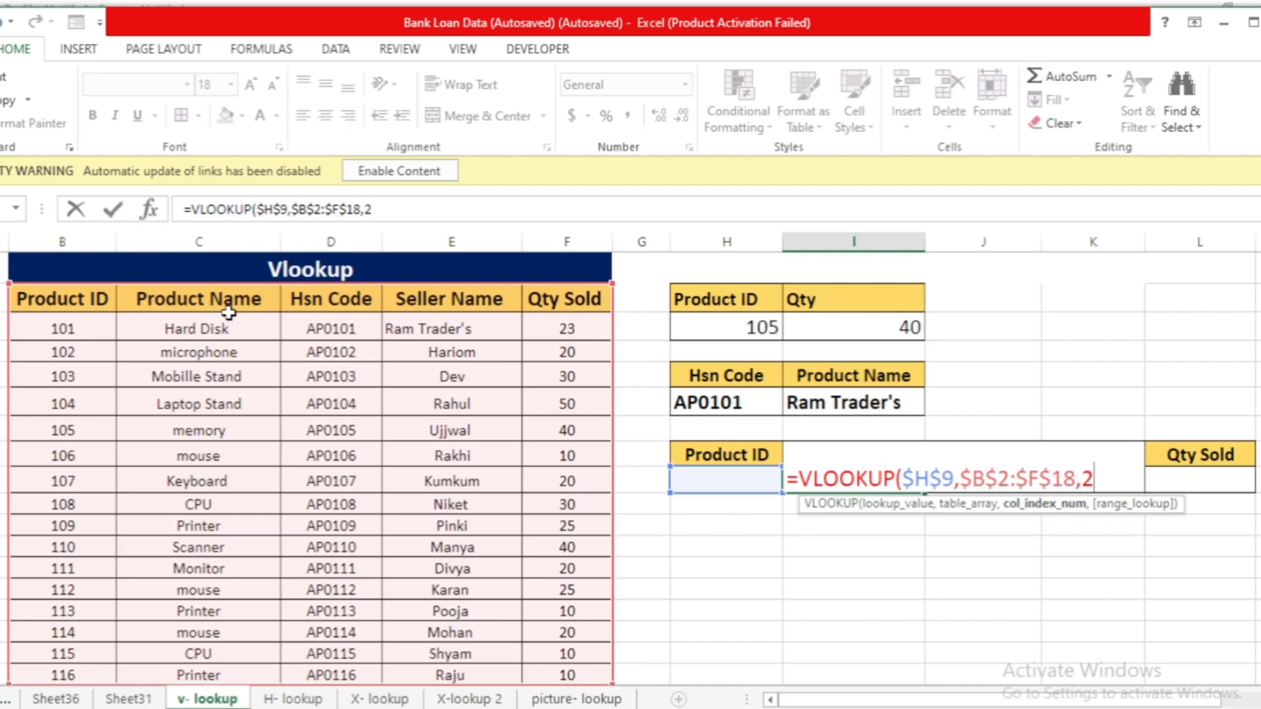
text(,0)
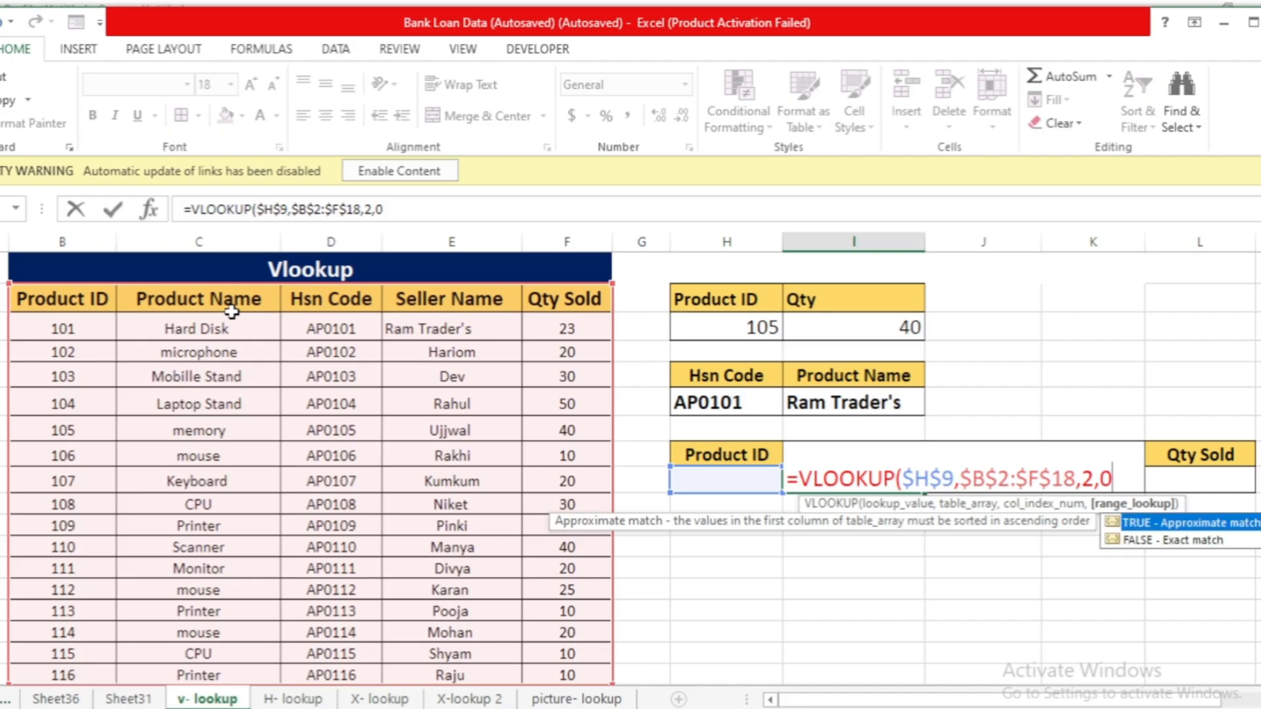
text())
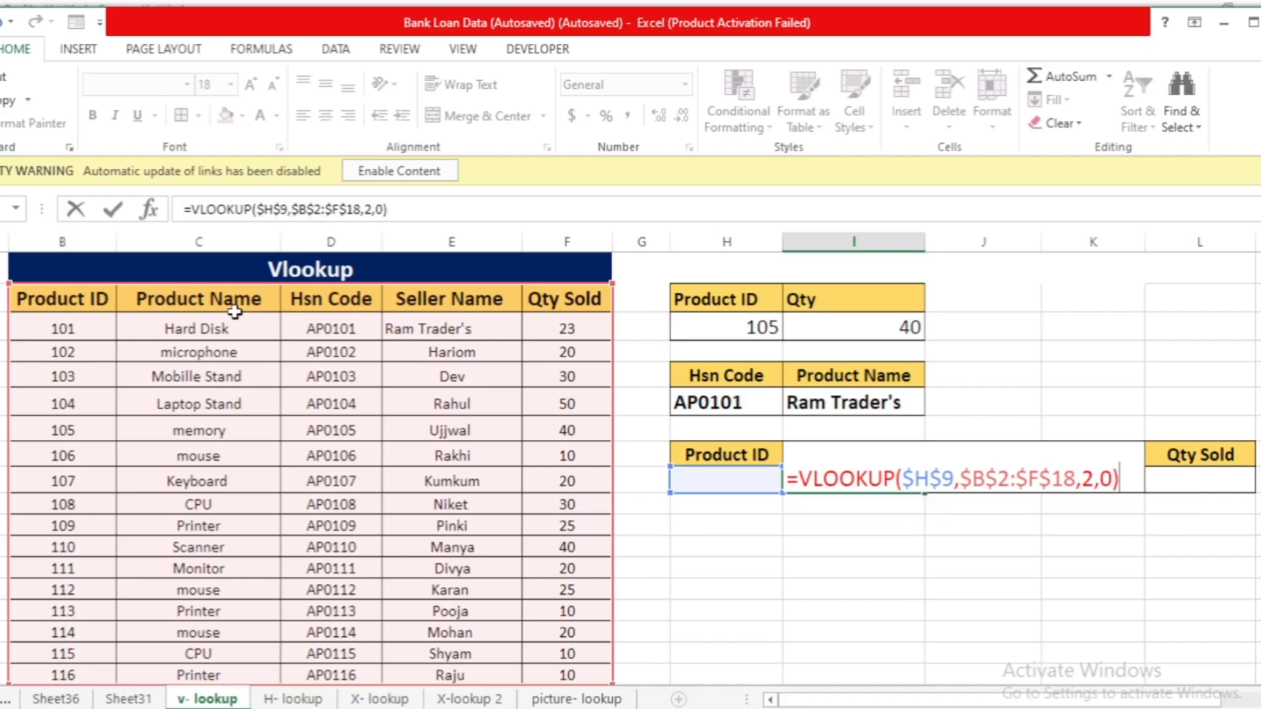
key(Return)
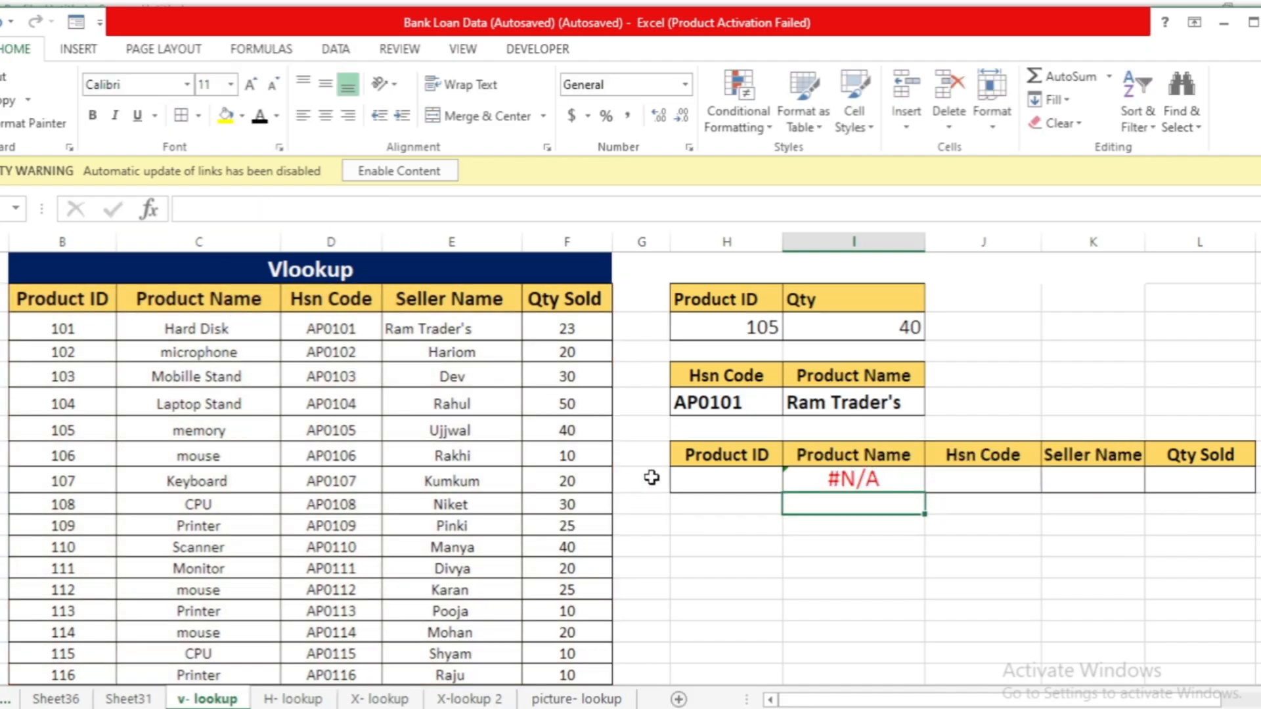
Enter 107 as the Product ID in the five-column lookup table and copy its Product Name formula across through Qty Sold
click(730, 485)
text(107)
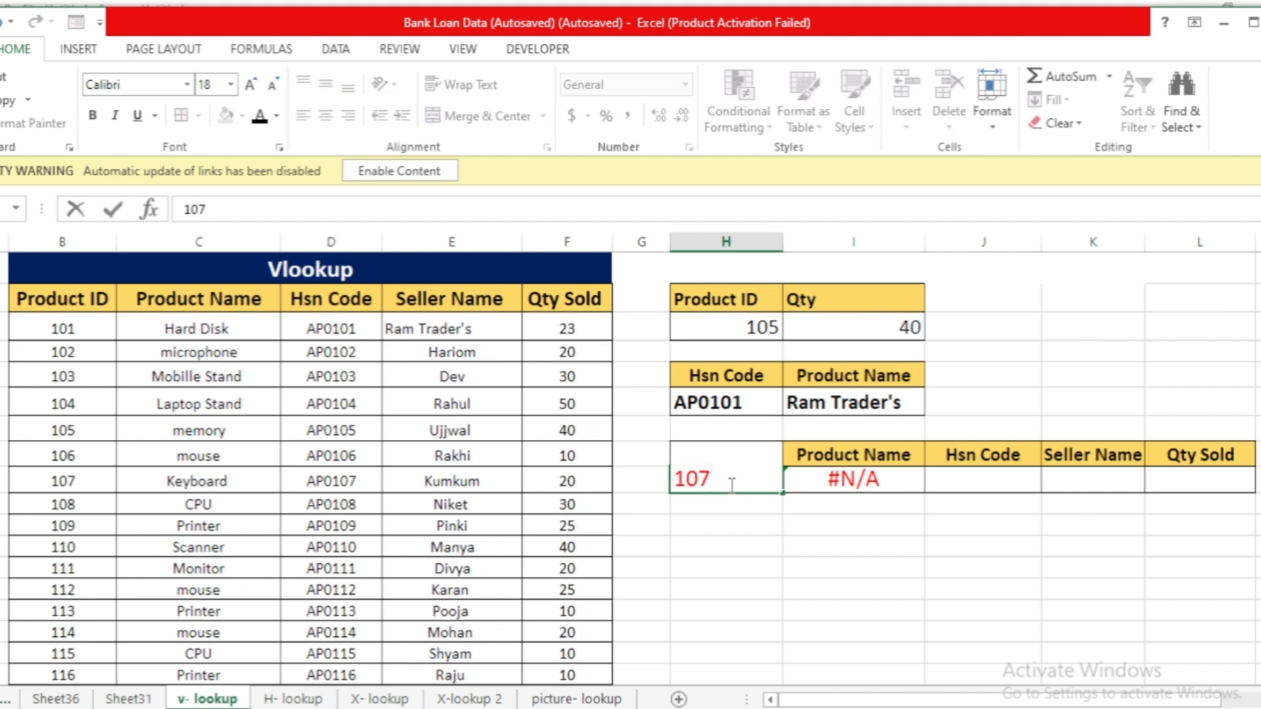
key(Return)
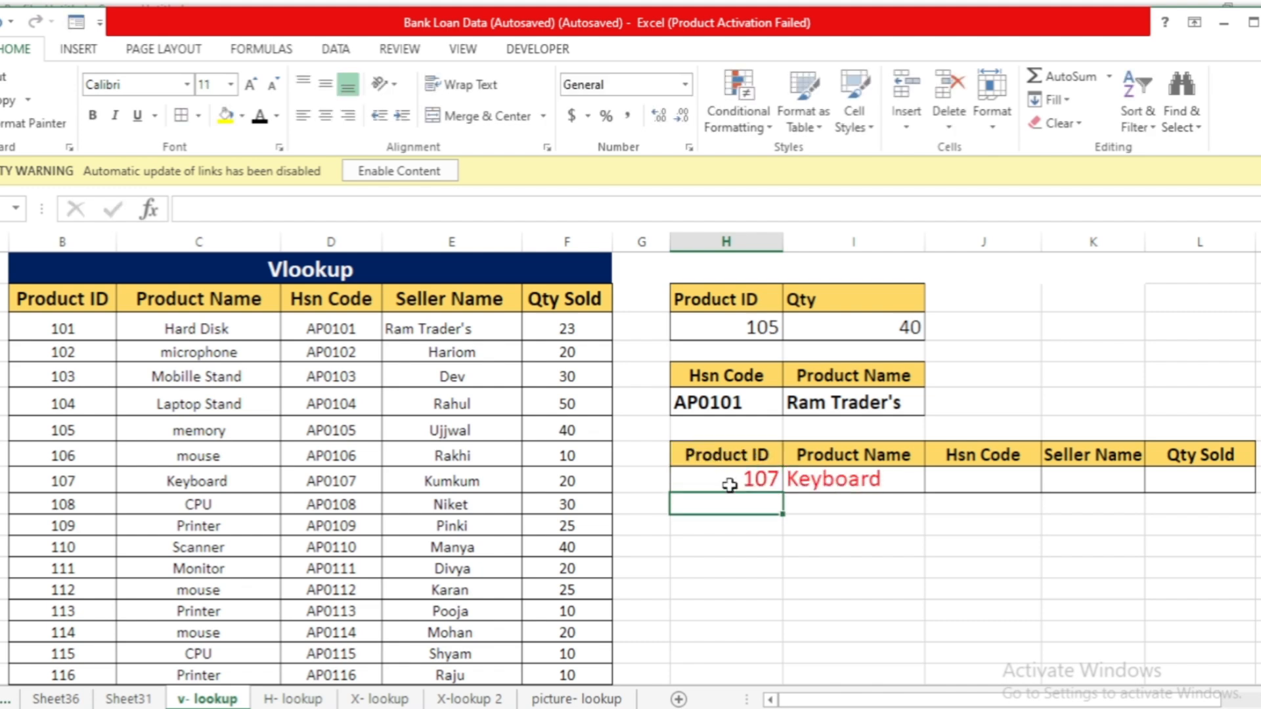
click(844, 474)
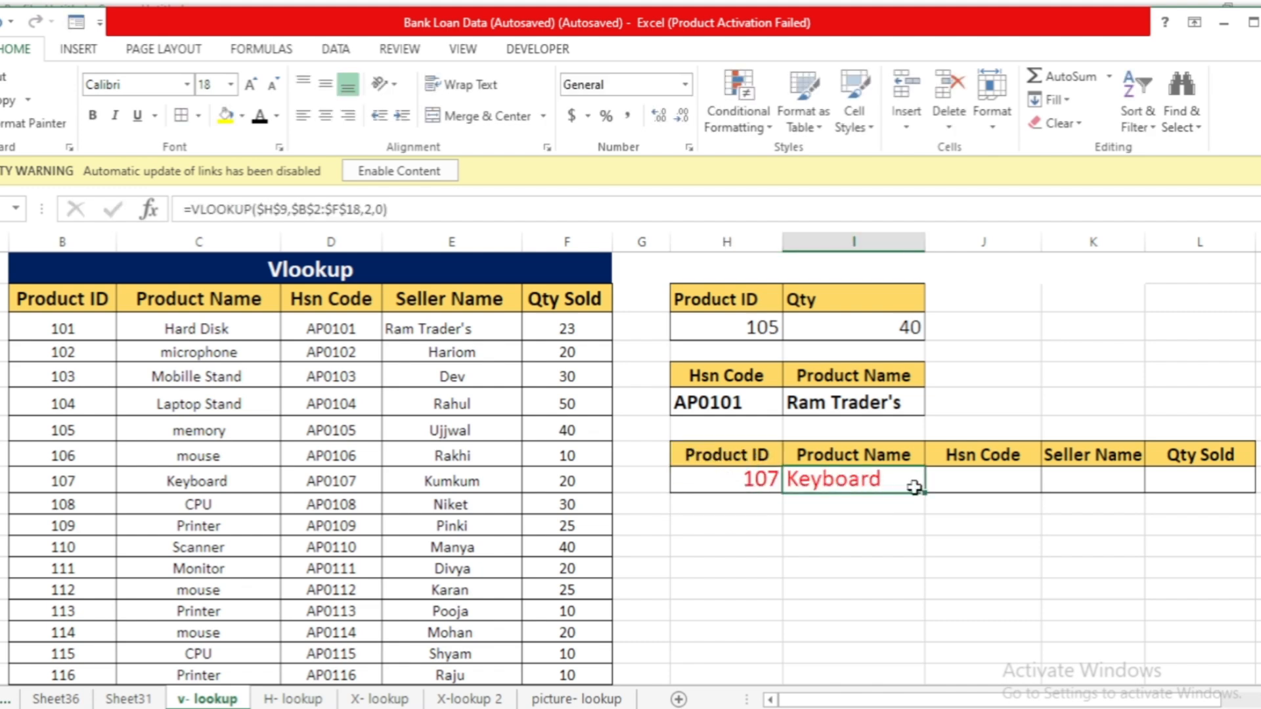
drag(927, 493, 1215, 489)
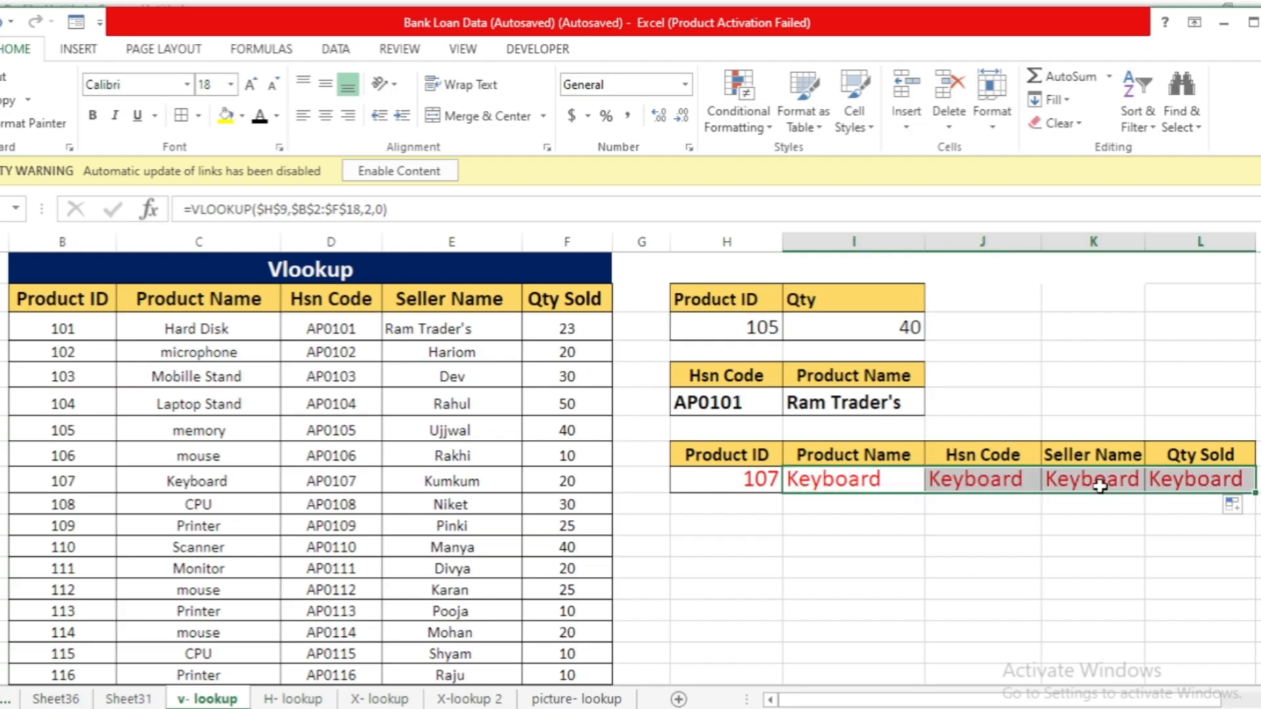
click(1058, 538)
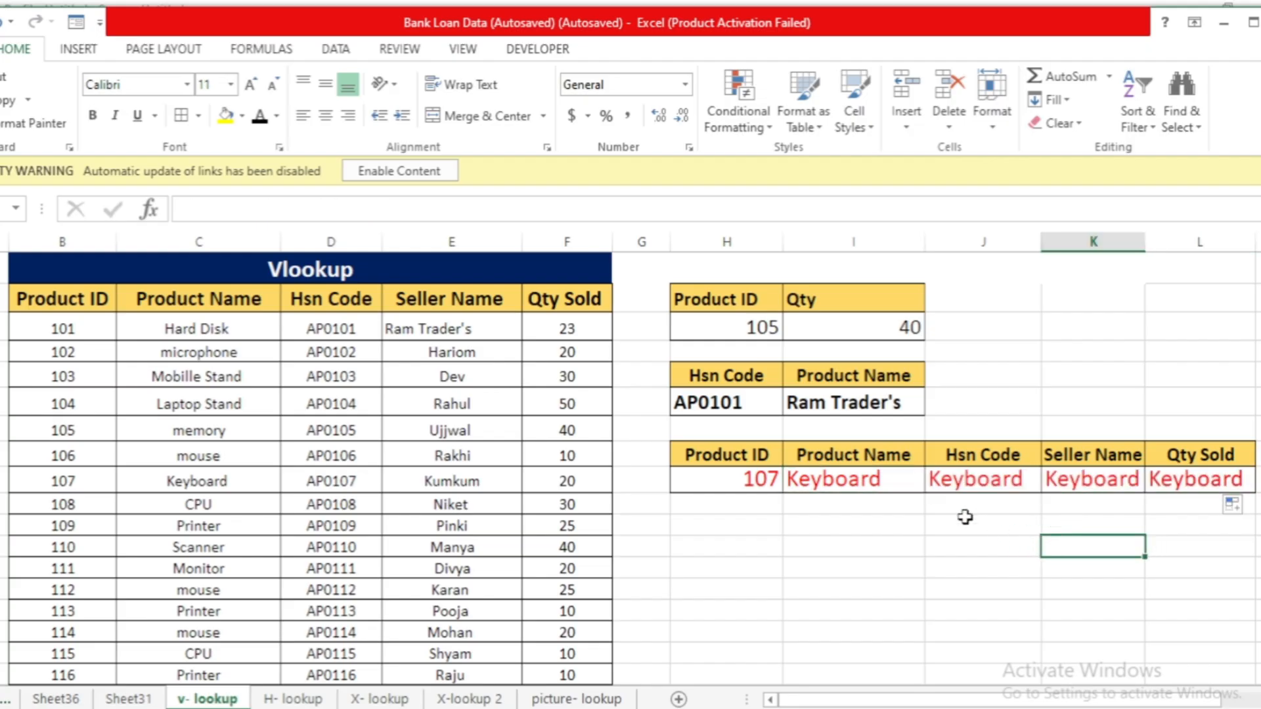
Set the column index to 3 in the copied VLOOKUP formula under Hsn Code in the five-column table
click(975, 481)
double_click(991, 480)
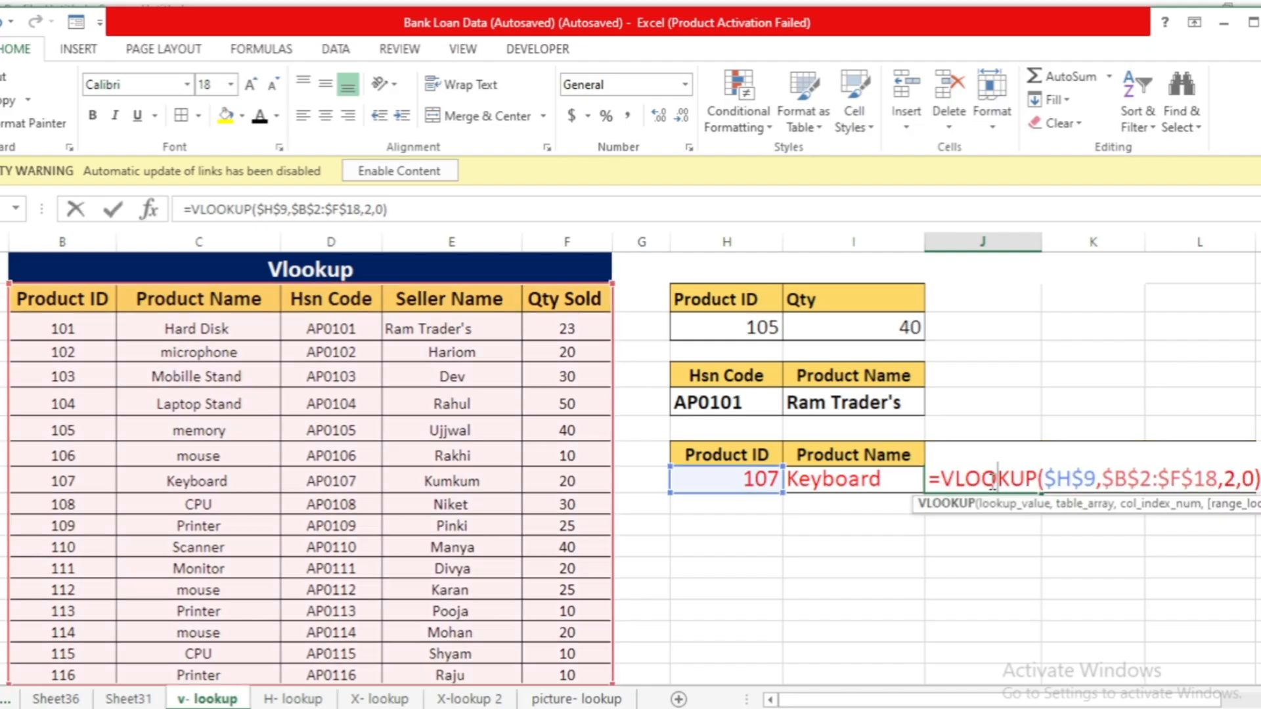
click(1234, 483)
key(BackSpace)
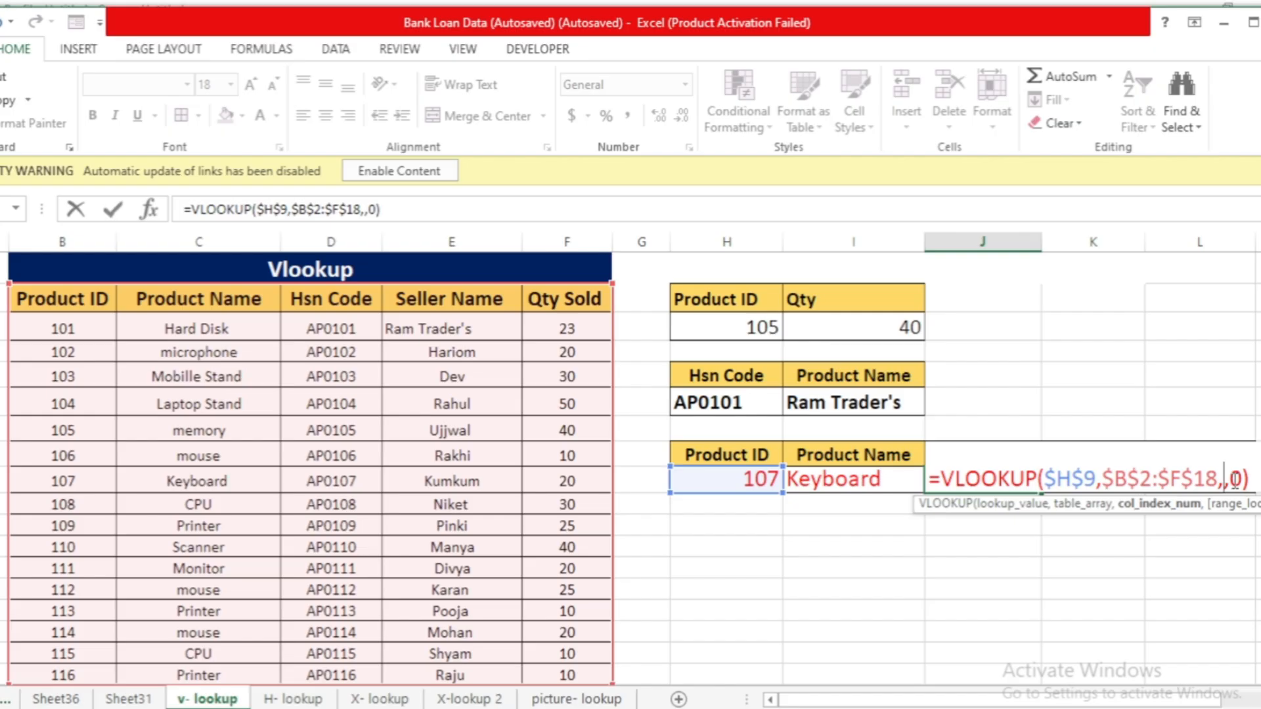
text(3)
key(Return)
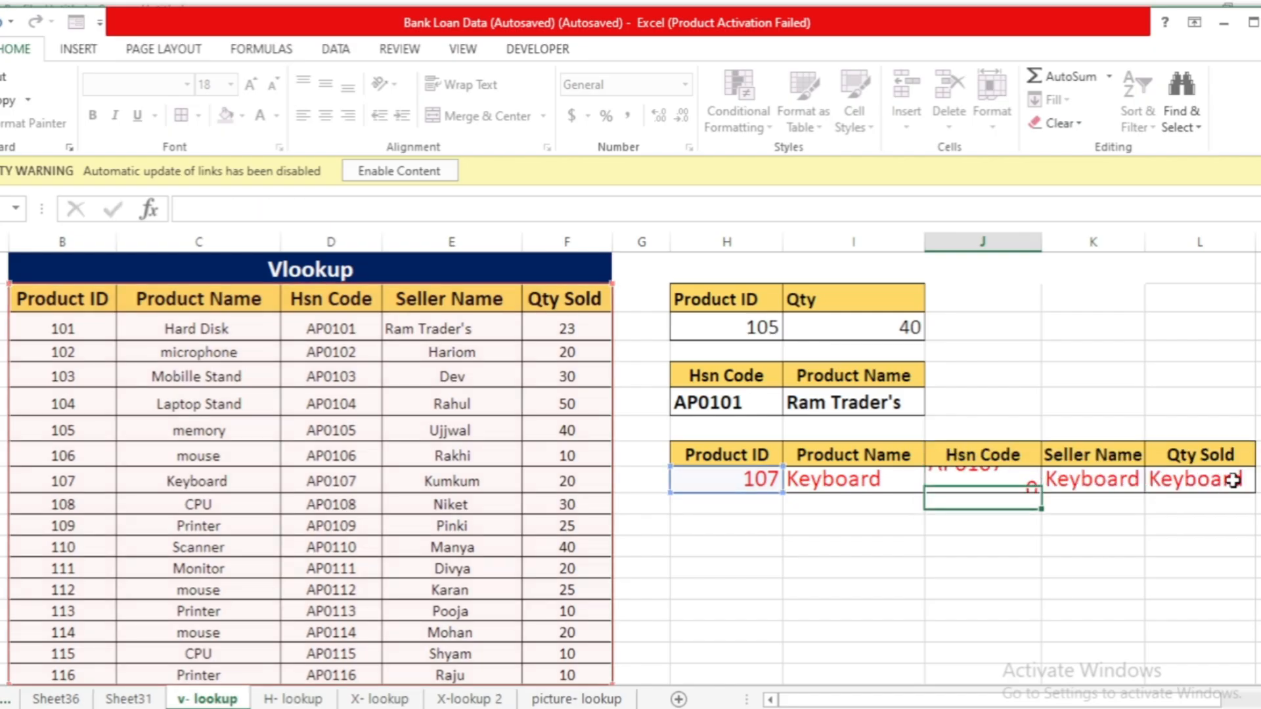
Set the column index to 4 in the copied VLOOKUP formula under Seller Name in the five-column table
click(1098, 481)
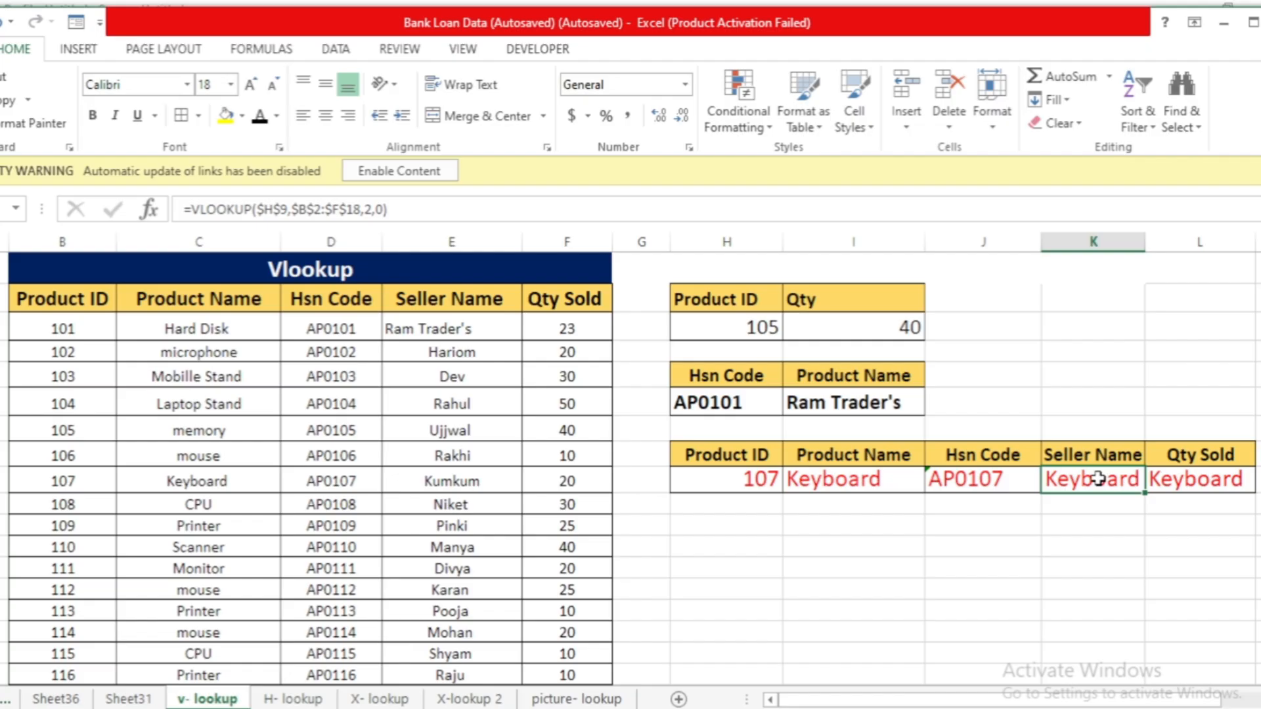
double_click(1098, 479)
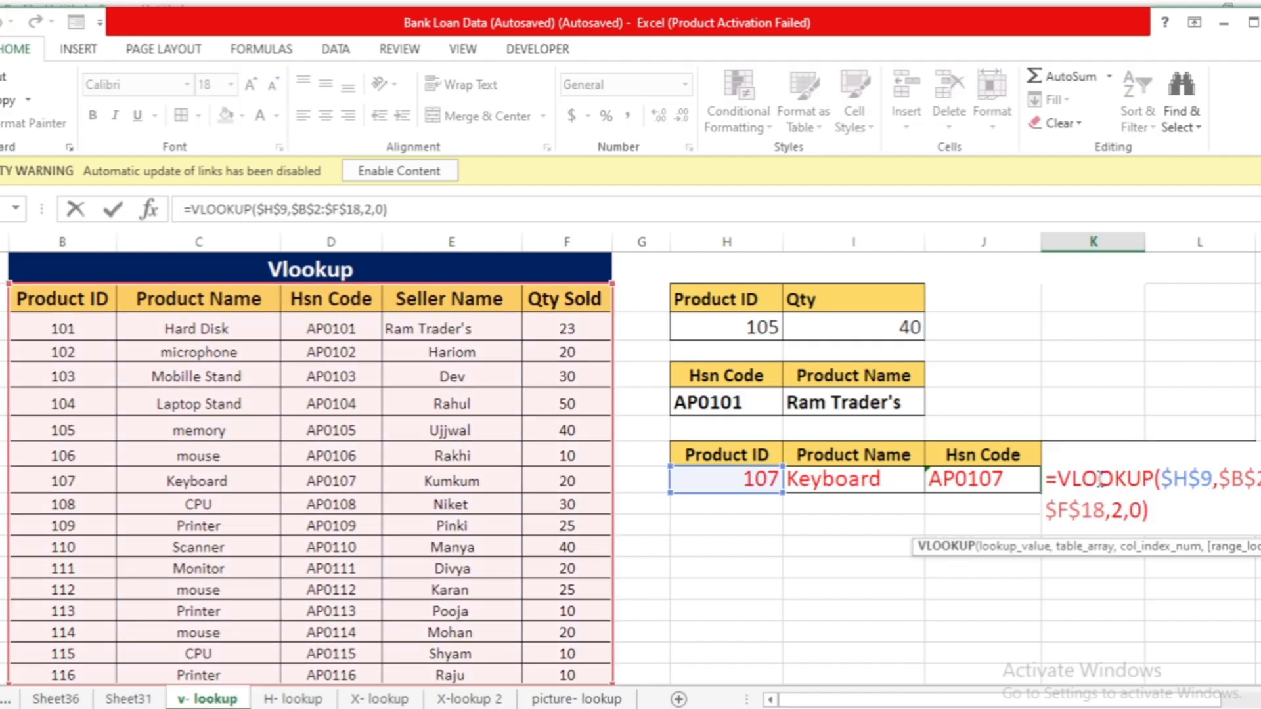
click(1123, 509)
key(BackSpace)
text(4)
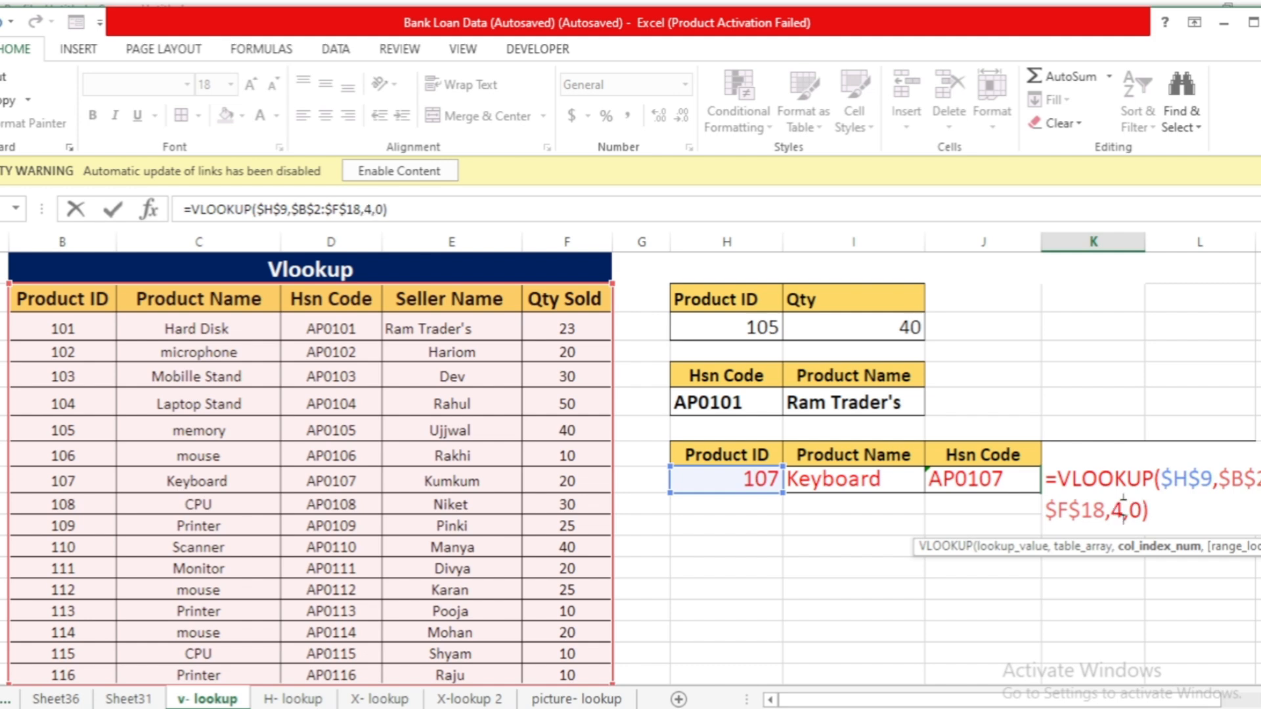
key(Return)
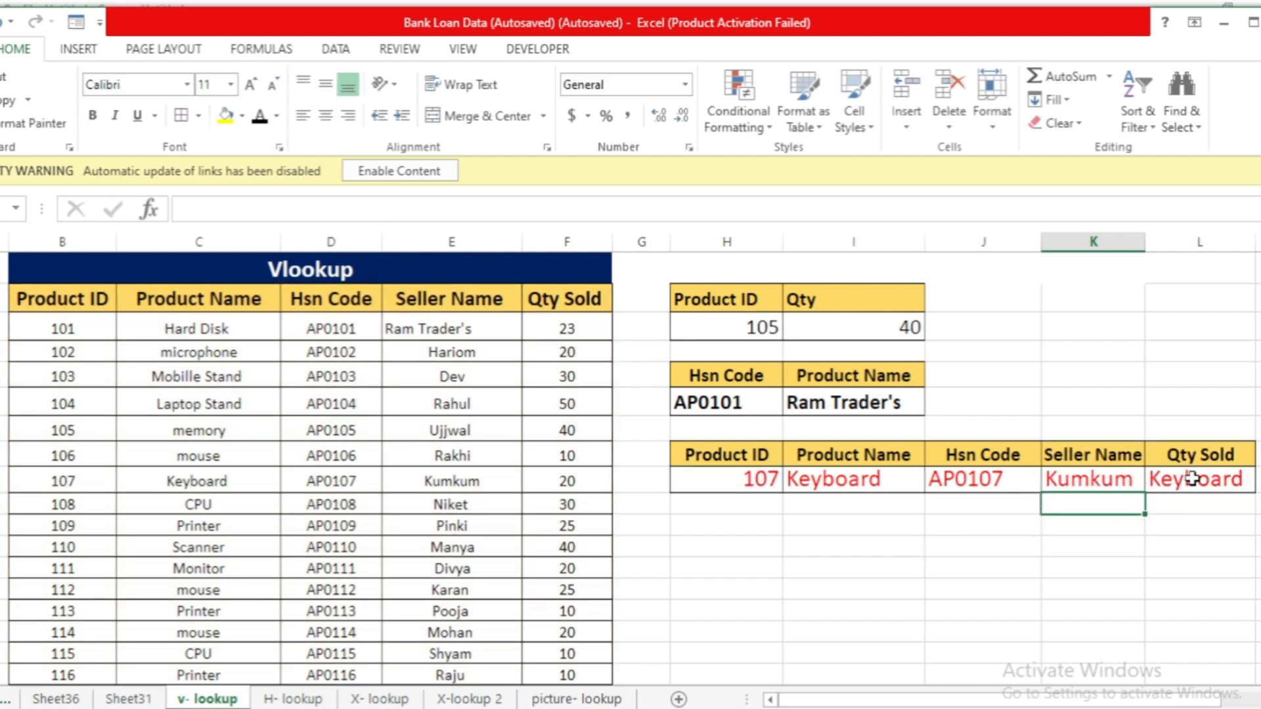
Set the column index to 5 in the copied VLOOKUP formula under Qty Sold in the five-column table
click(1191, 478)
double_click(1192, 478)
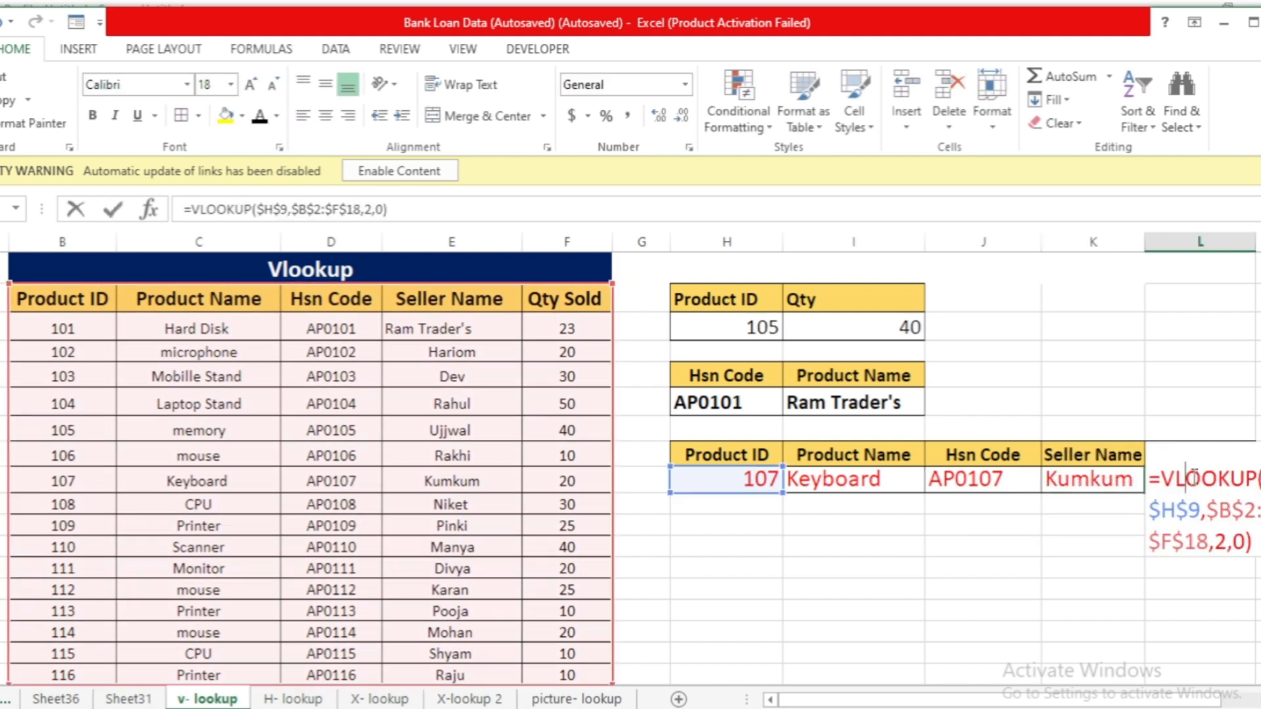
click(1227, 542)
key(BackSpace)
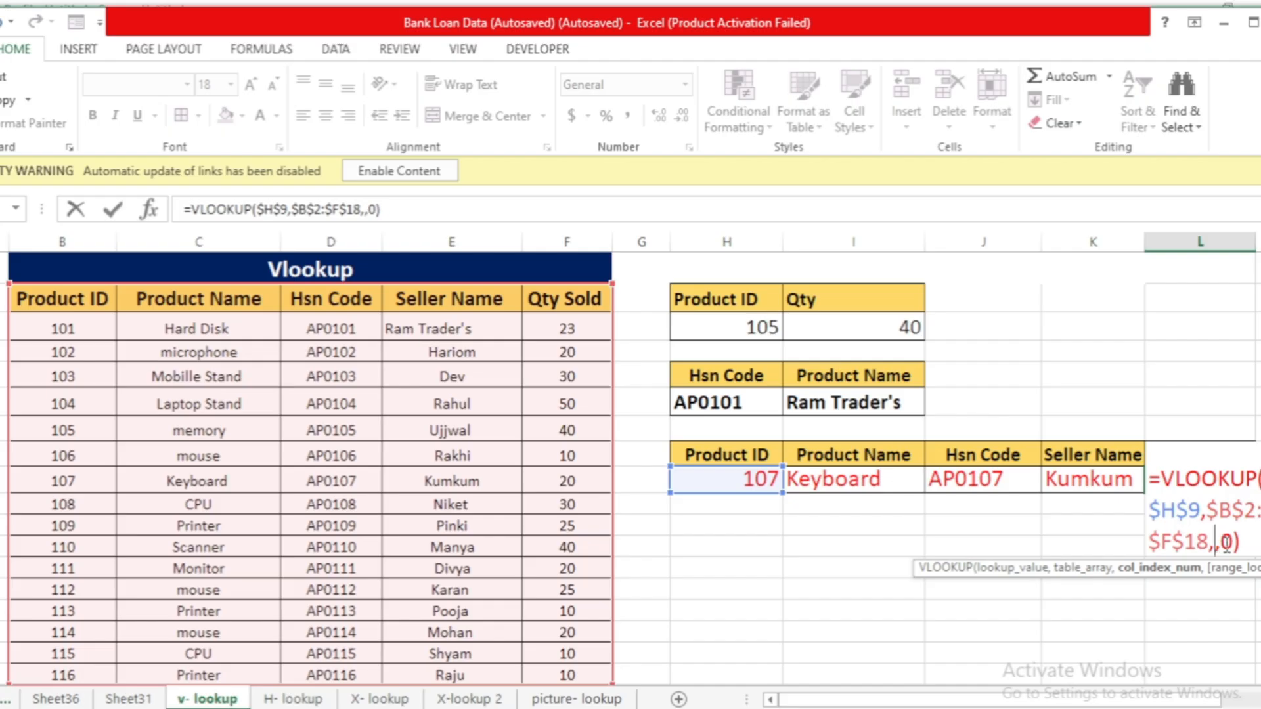
text(5)
key(Return)
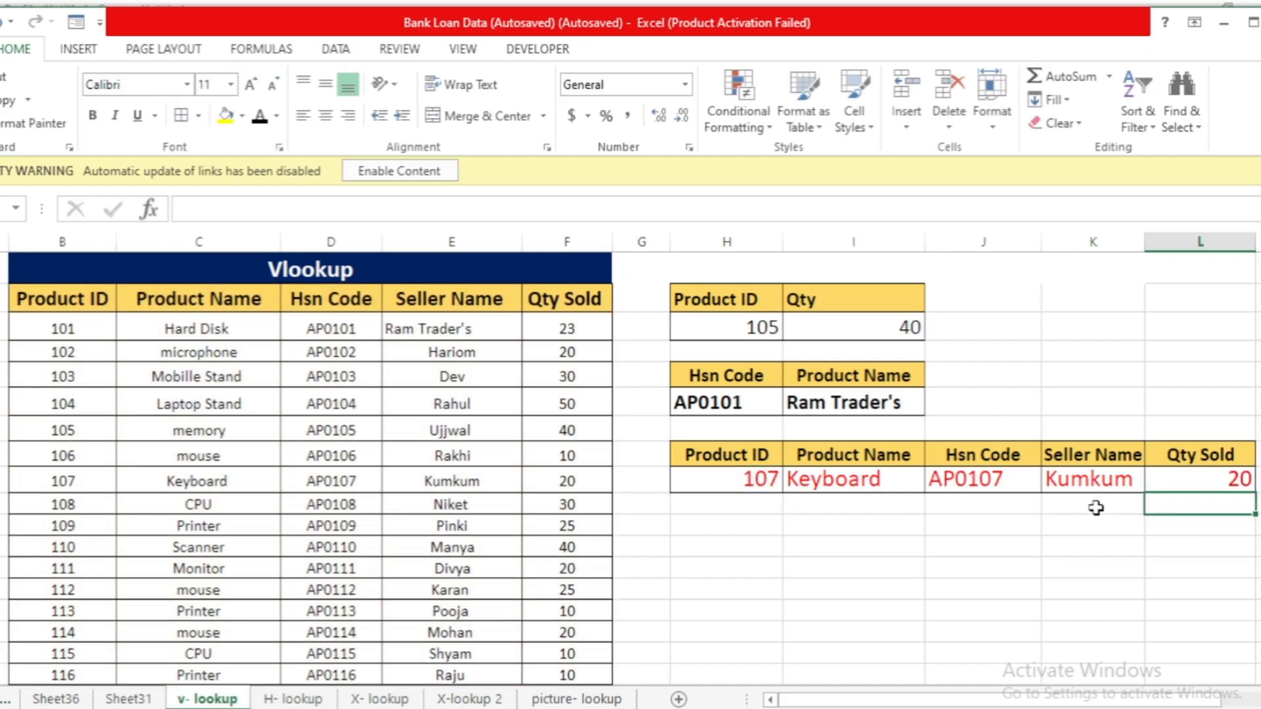
click(1050, 504)
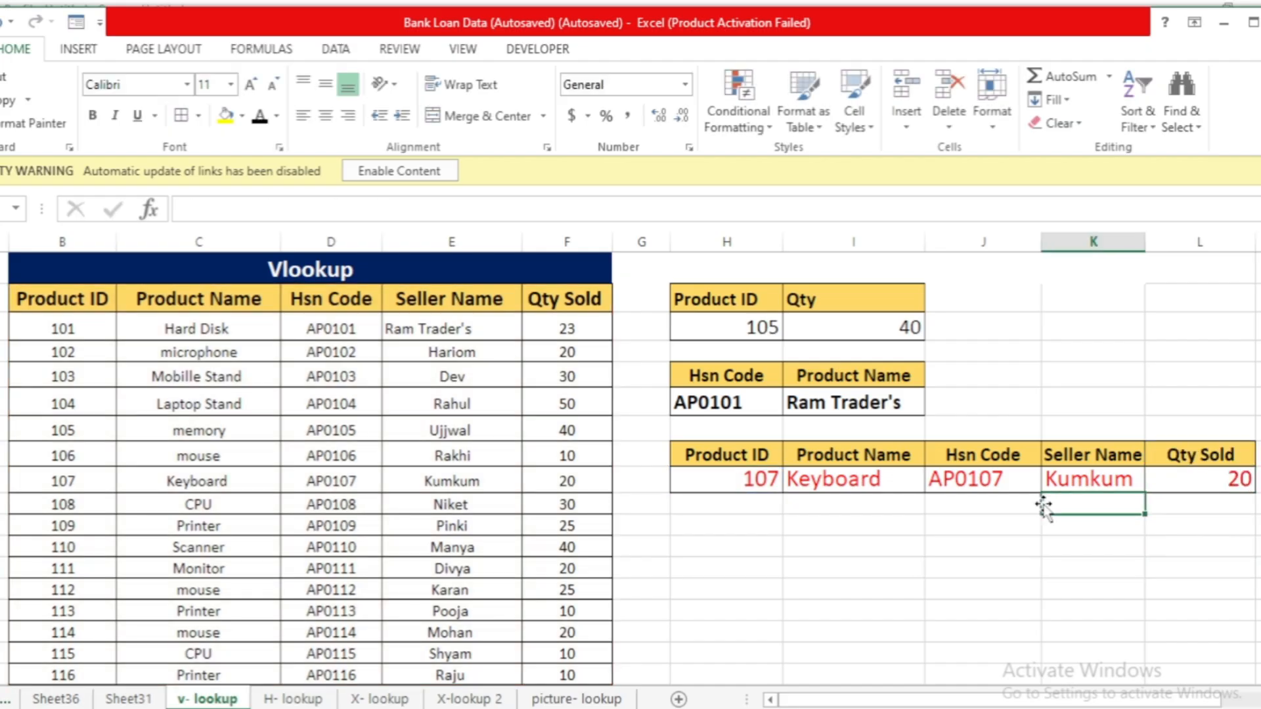
Change the Product ID in the five-column lookup table to 111
click(730, 481)
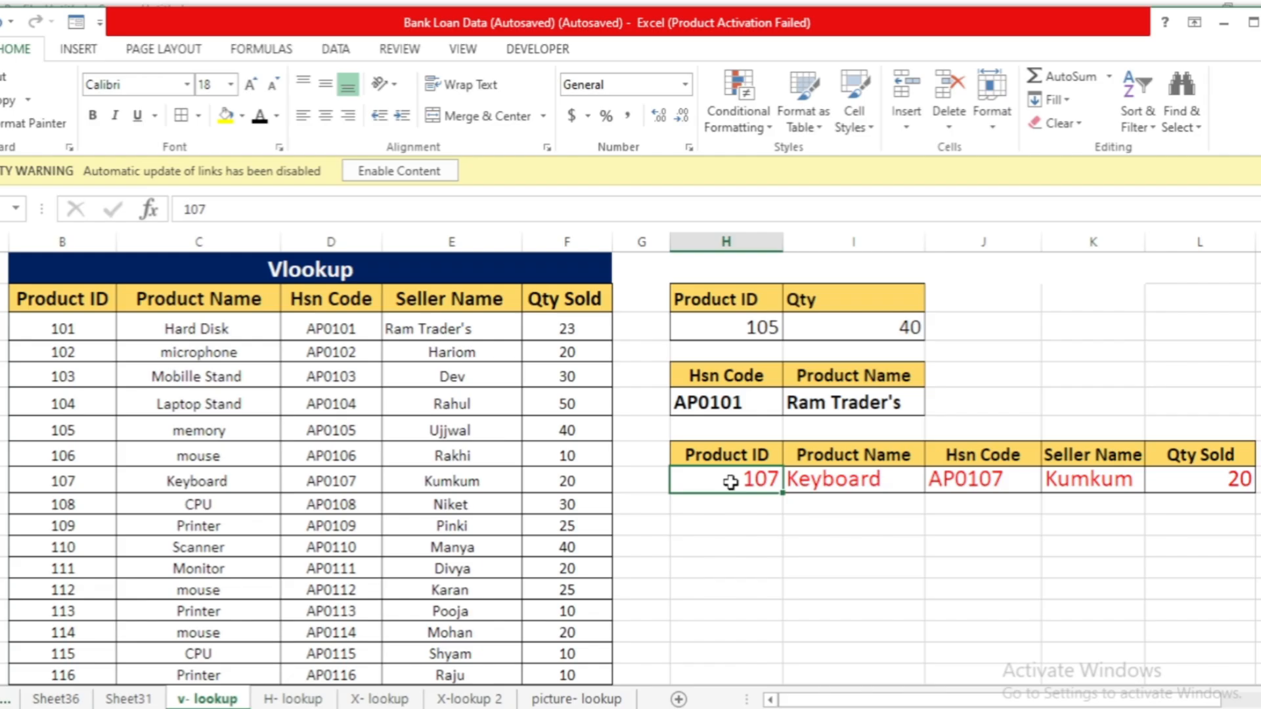
double_click(779, 477)
key(BackSpace)
key(BackSpace)
key(BackSpace)
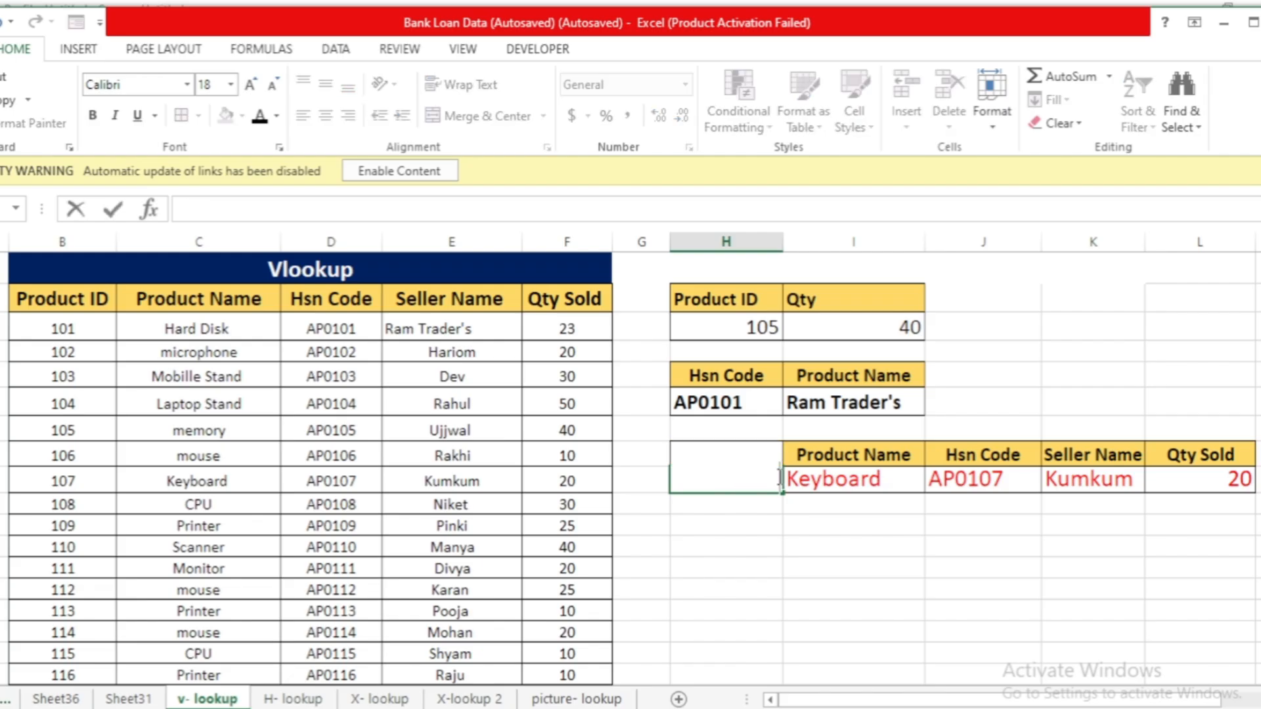
text(10)
key(BackSpace)
text(11)
key(Return)
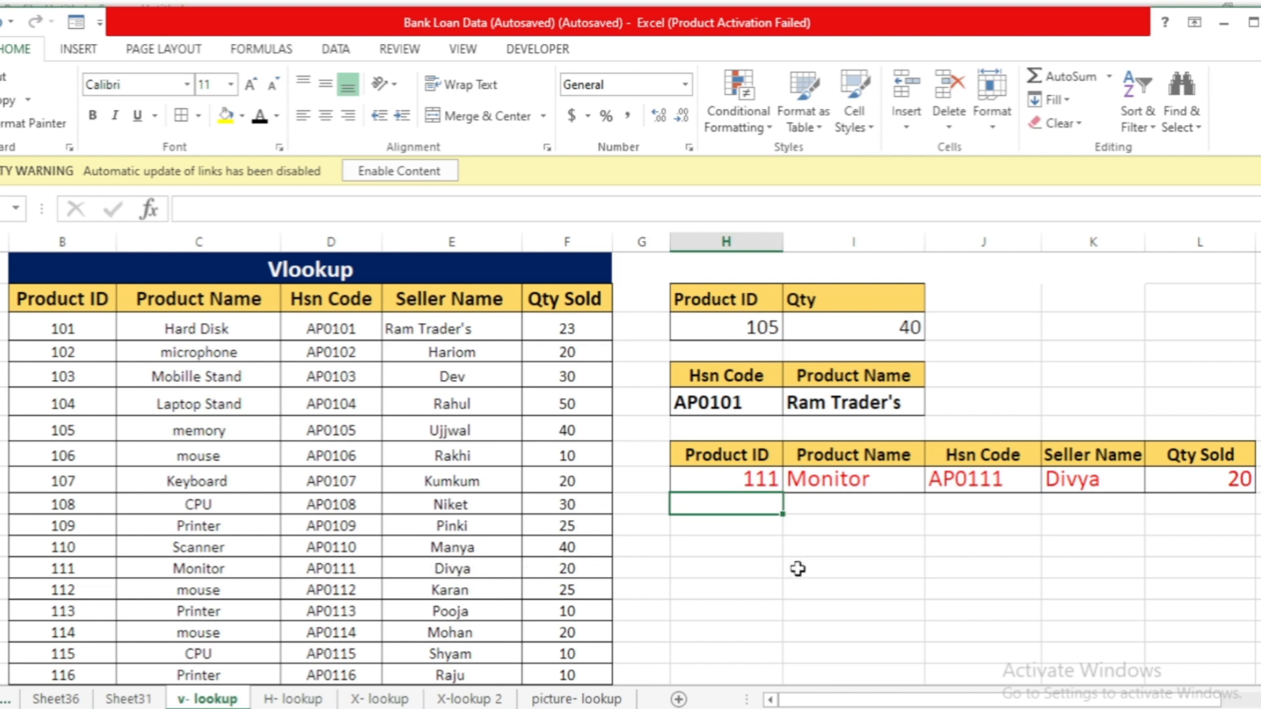
click(863, 532)
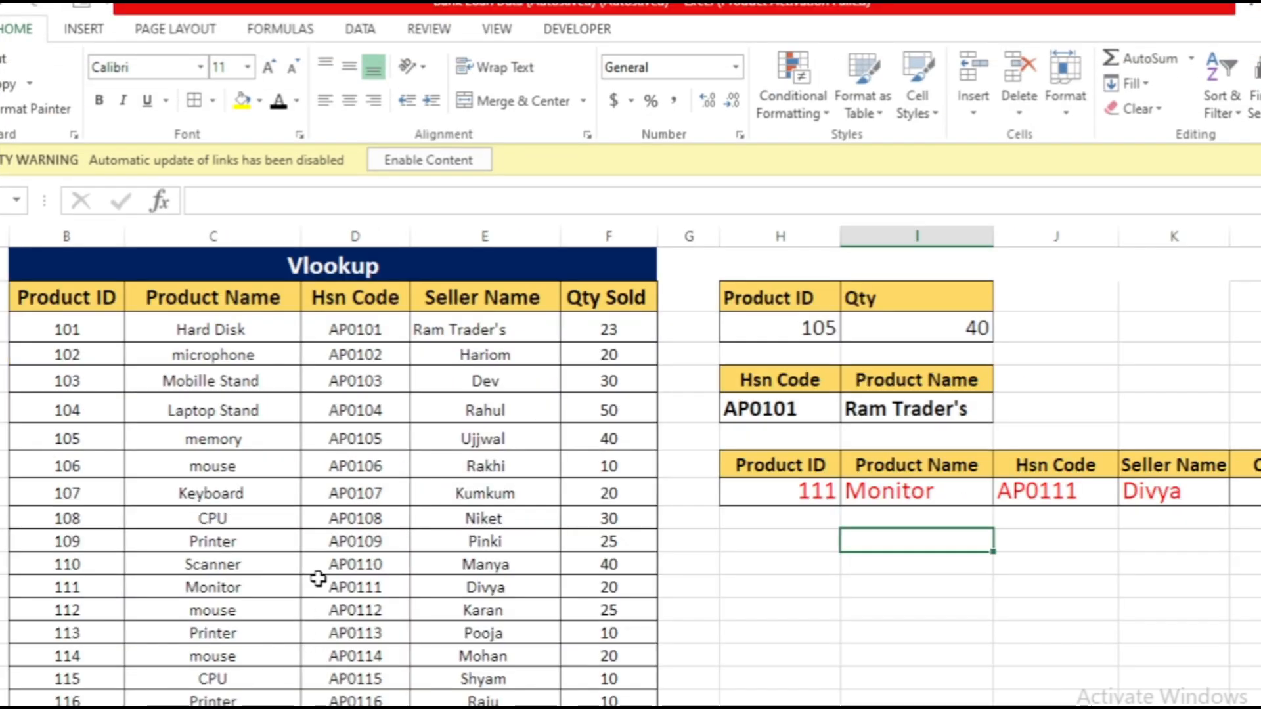
Examine the row labels and the region headers of the sales table on the Hlookup sheet
click(321, 563)
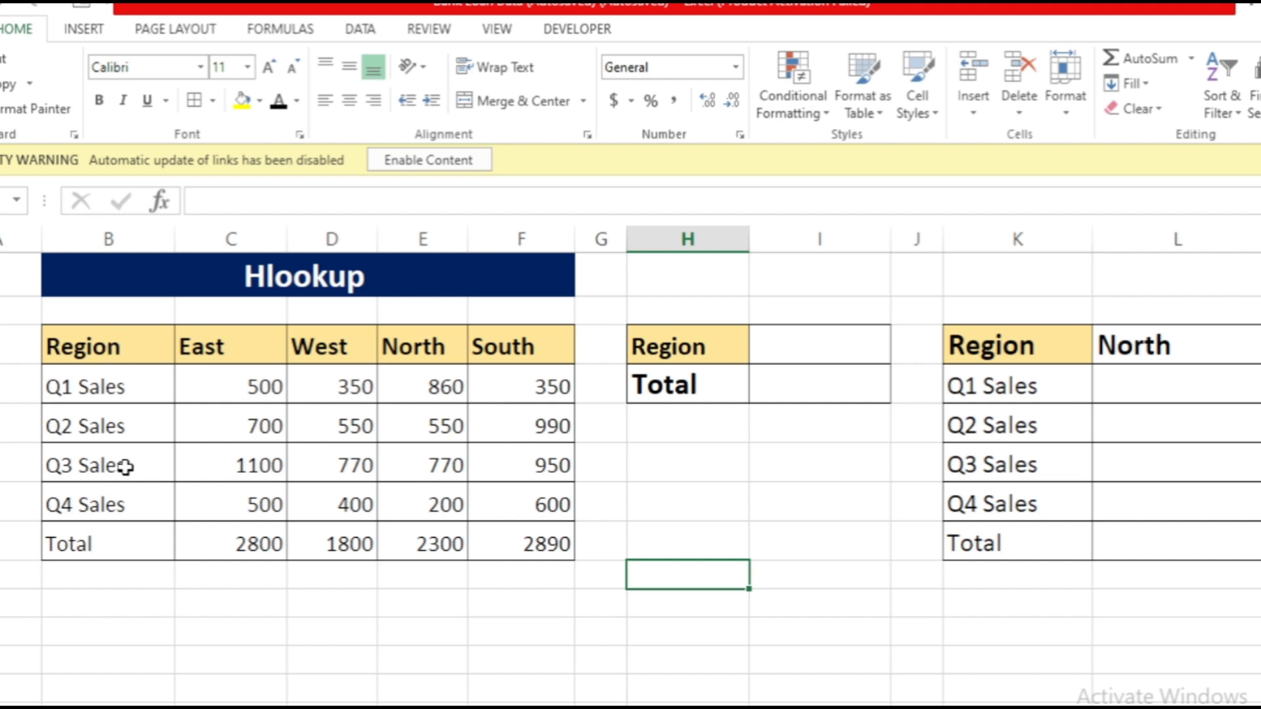
click(110, 357)
drag(112, 369, 127, 524)
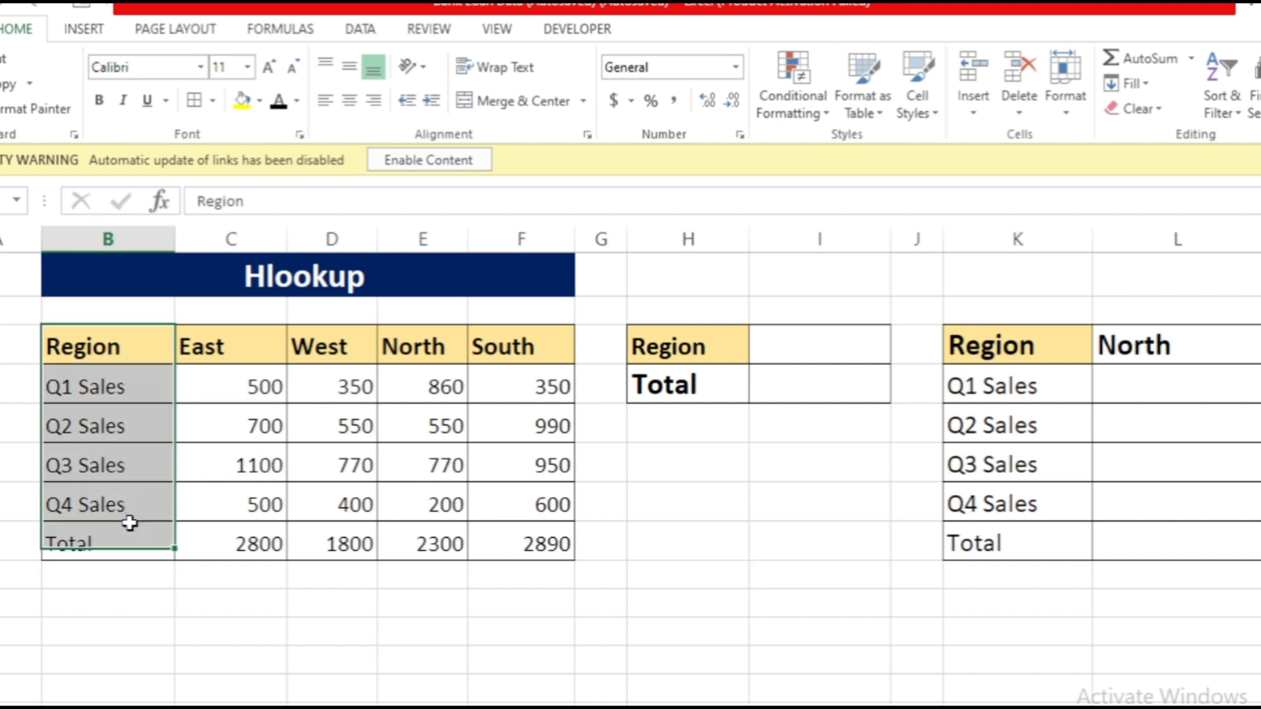
drag(135, 343, 521, 342)
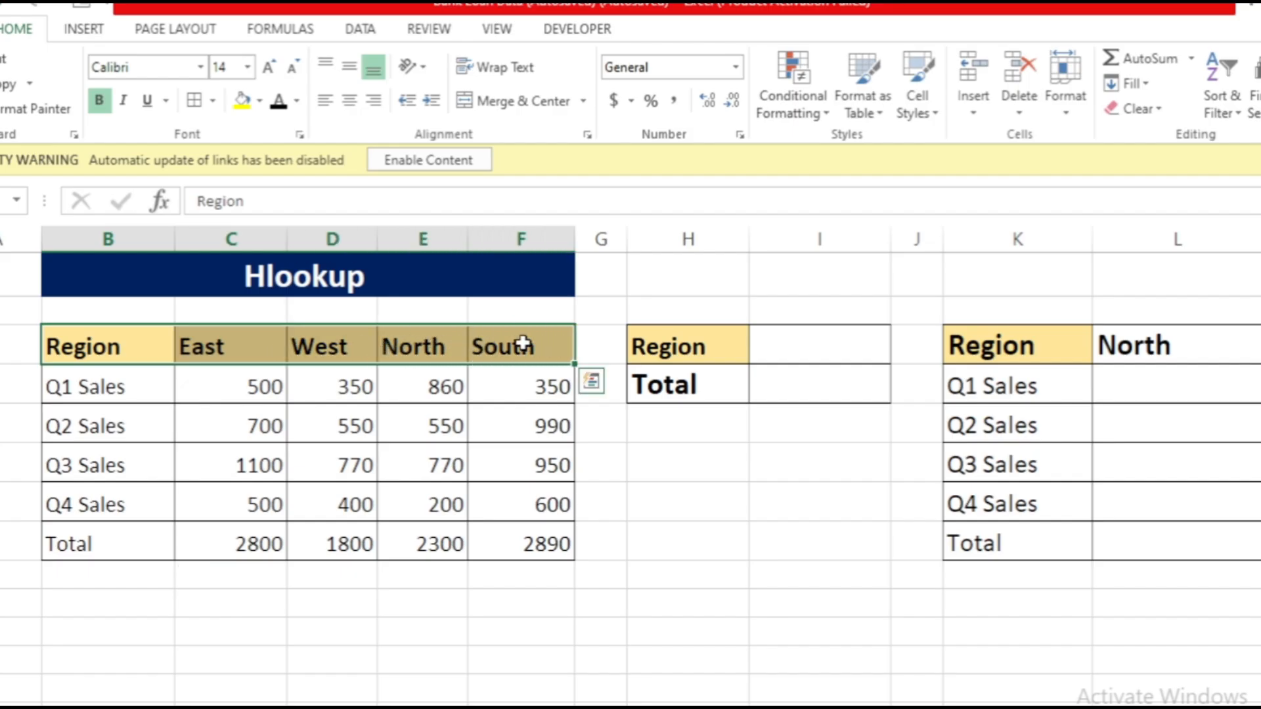
Enter North as the Region in cell I3 of the small lookup table
click(641, 568)
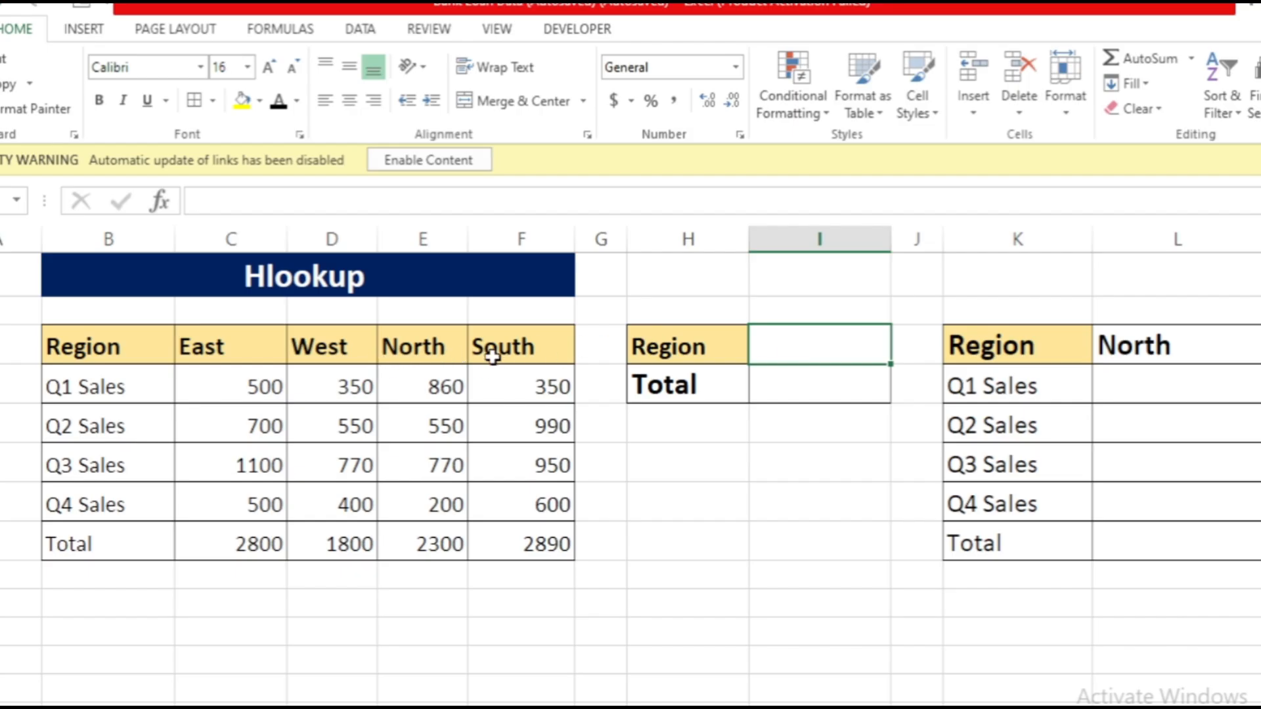
text(North)
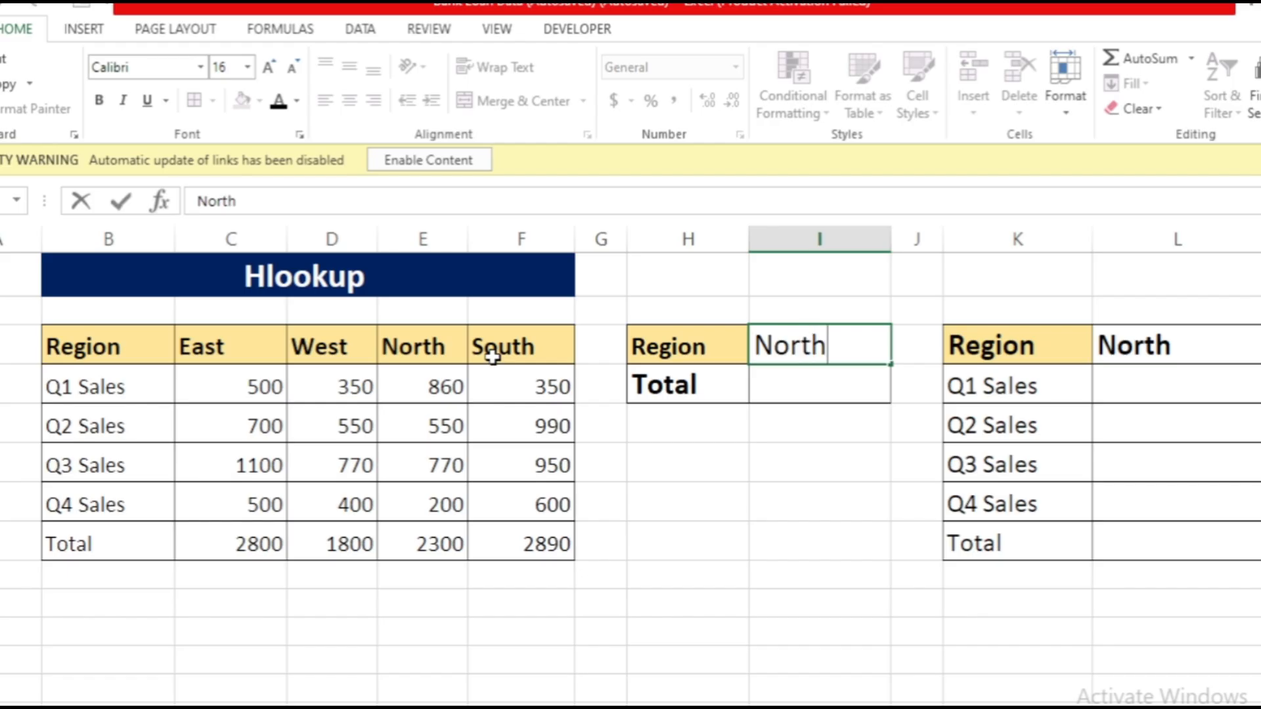
key(Return)
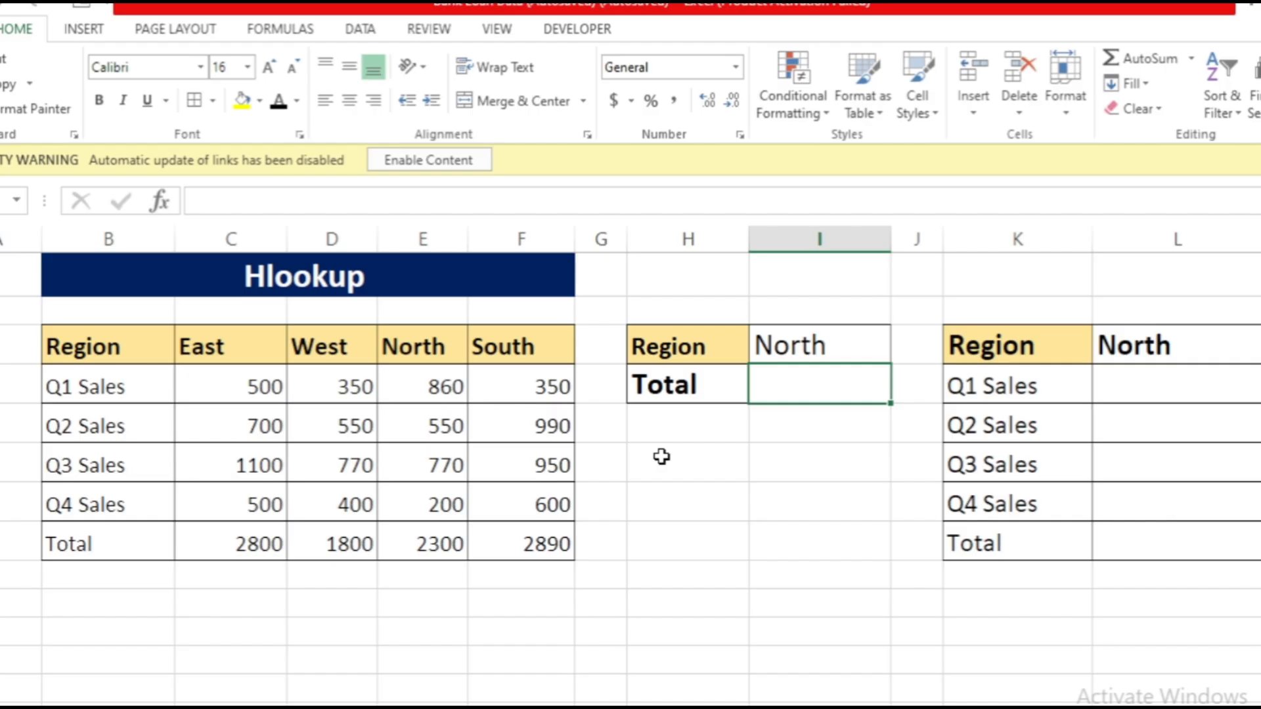
Enter the formula =HLOOKUP(I3,B3:F8,6,0) in the Total cell of the small lookup table
text(=h)
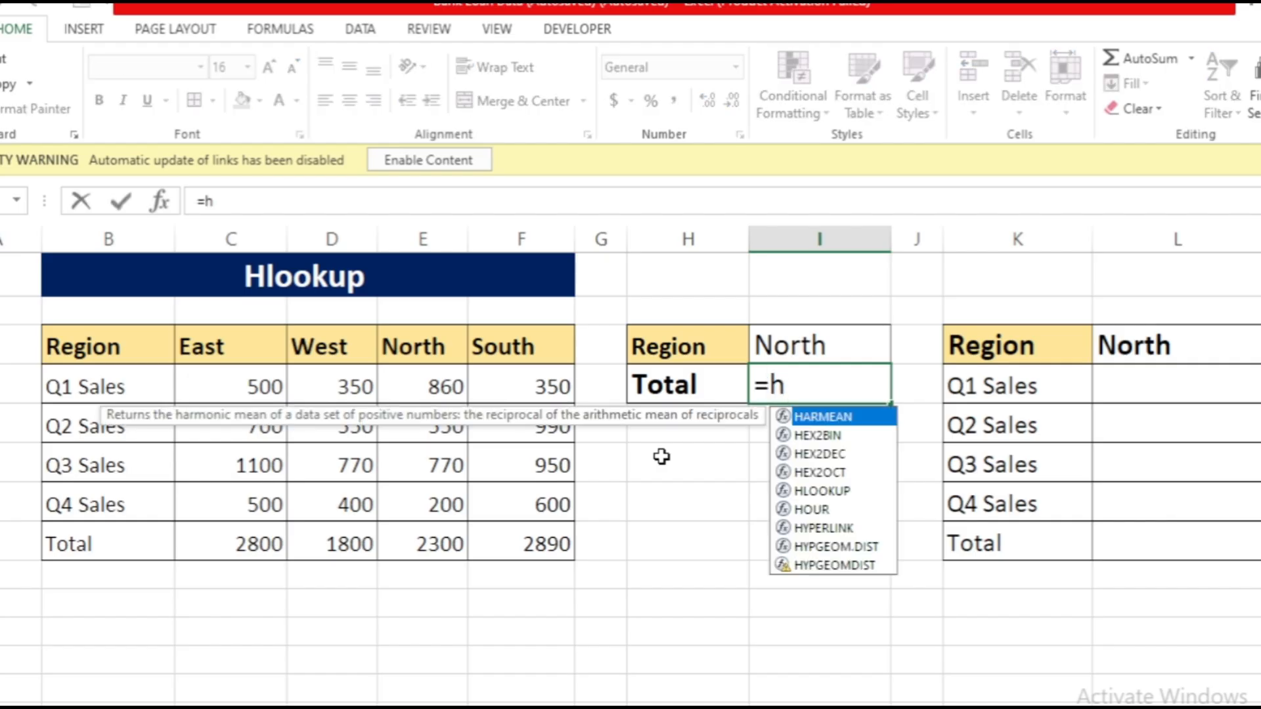
text(lo)
key(Tab)
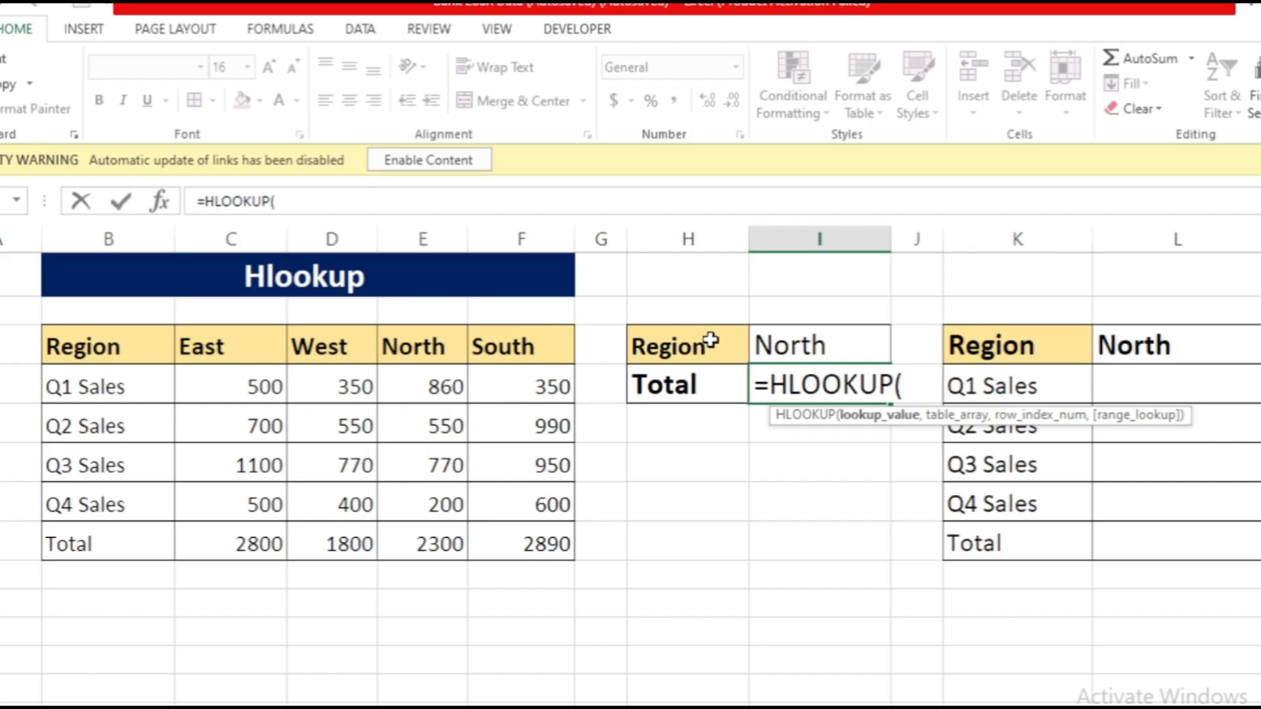
click(805, 341)
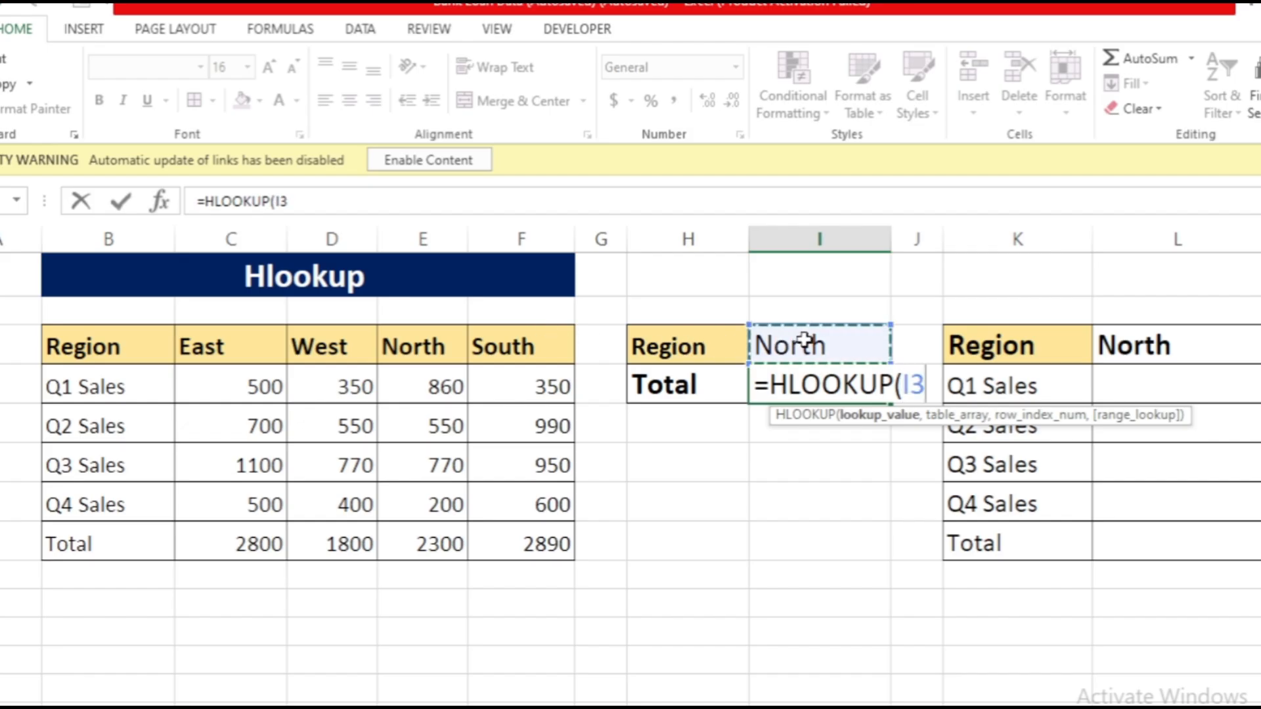
text(,)
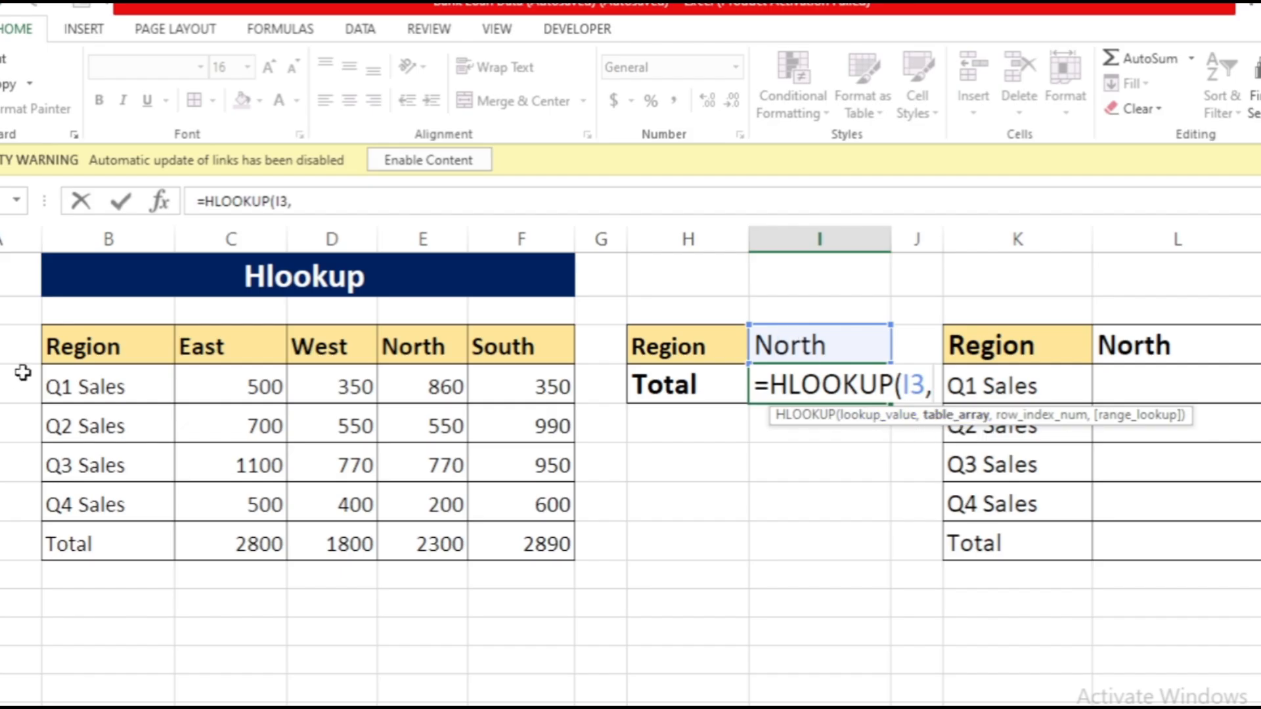
drag(92, 344, 525, 540)
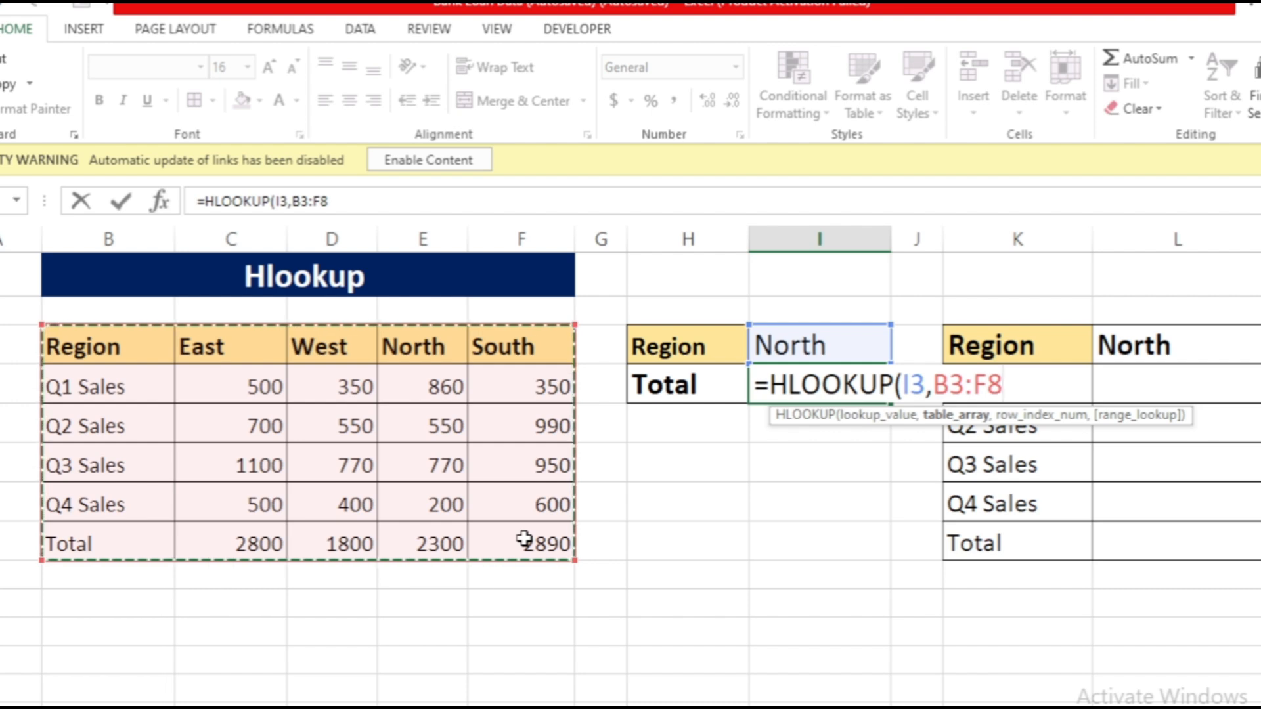
text(,)
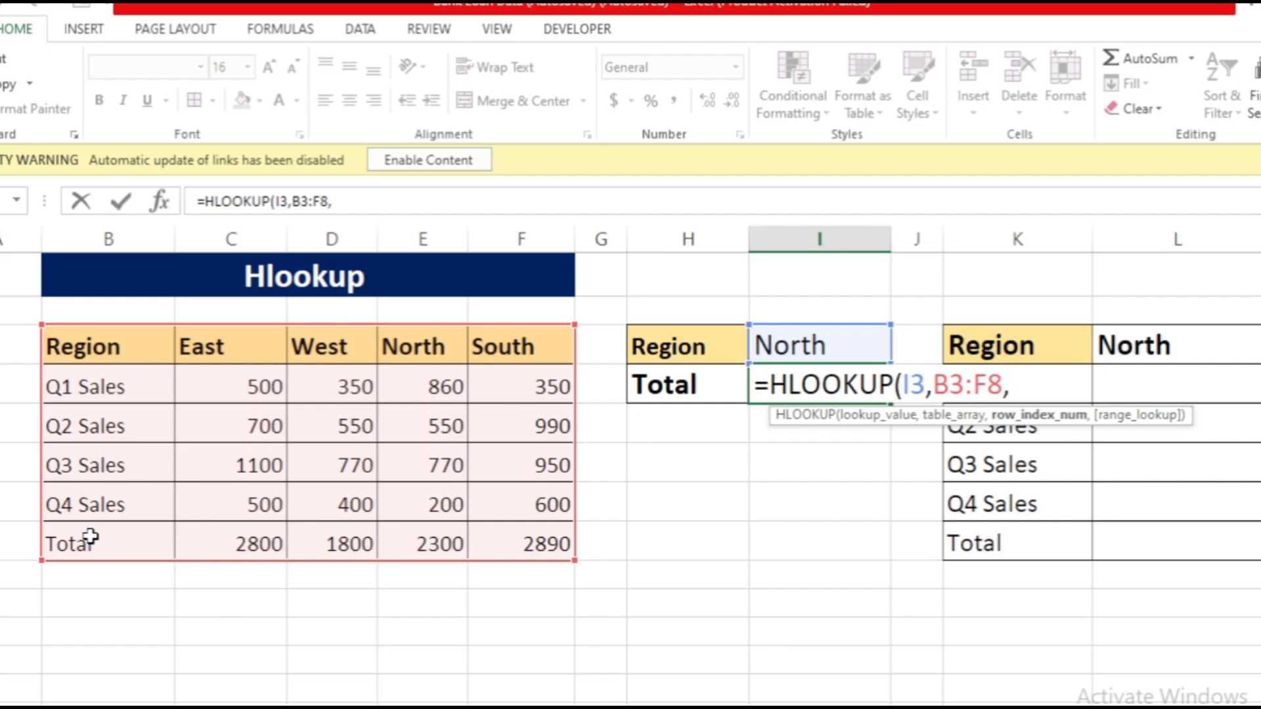
text(6,0)
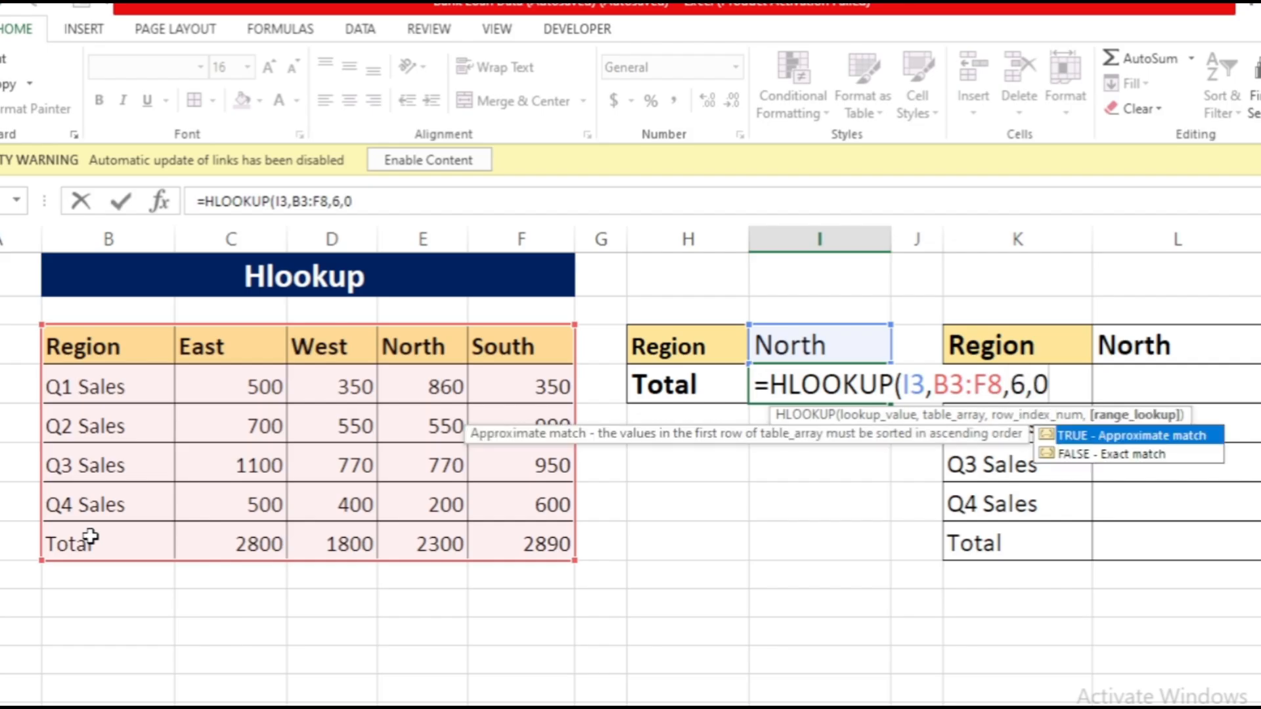
text())
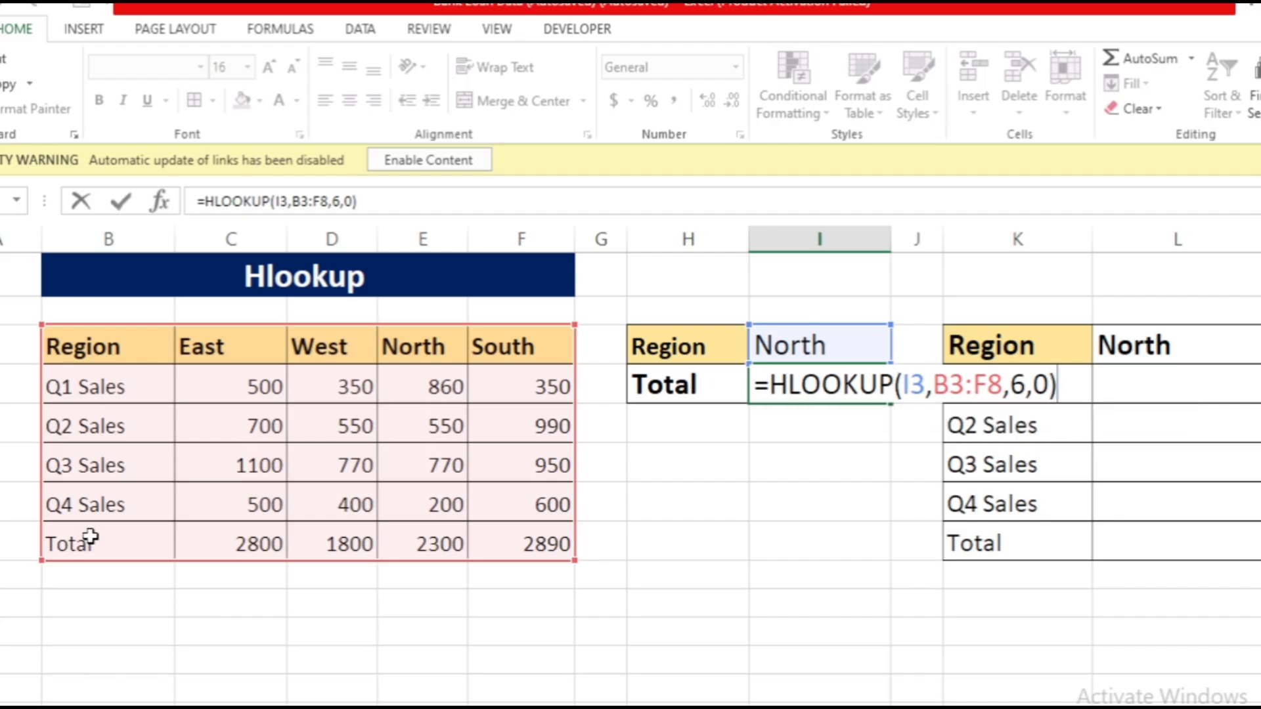
key(Return)
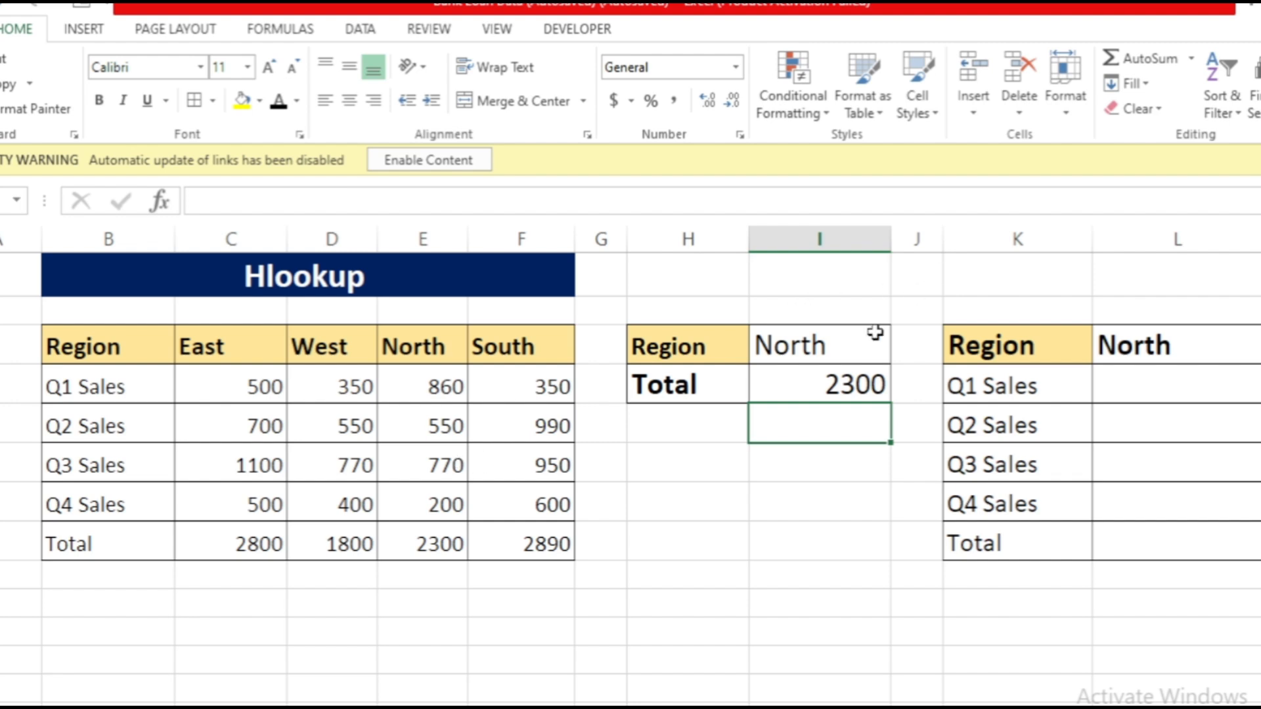
Change the Region in the small lookup table to south
click(799, 349)
key(BackSpace)
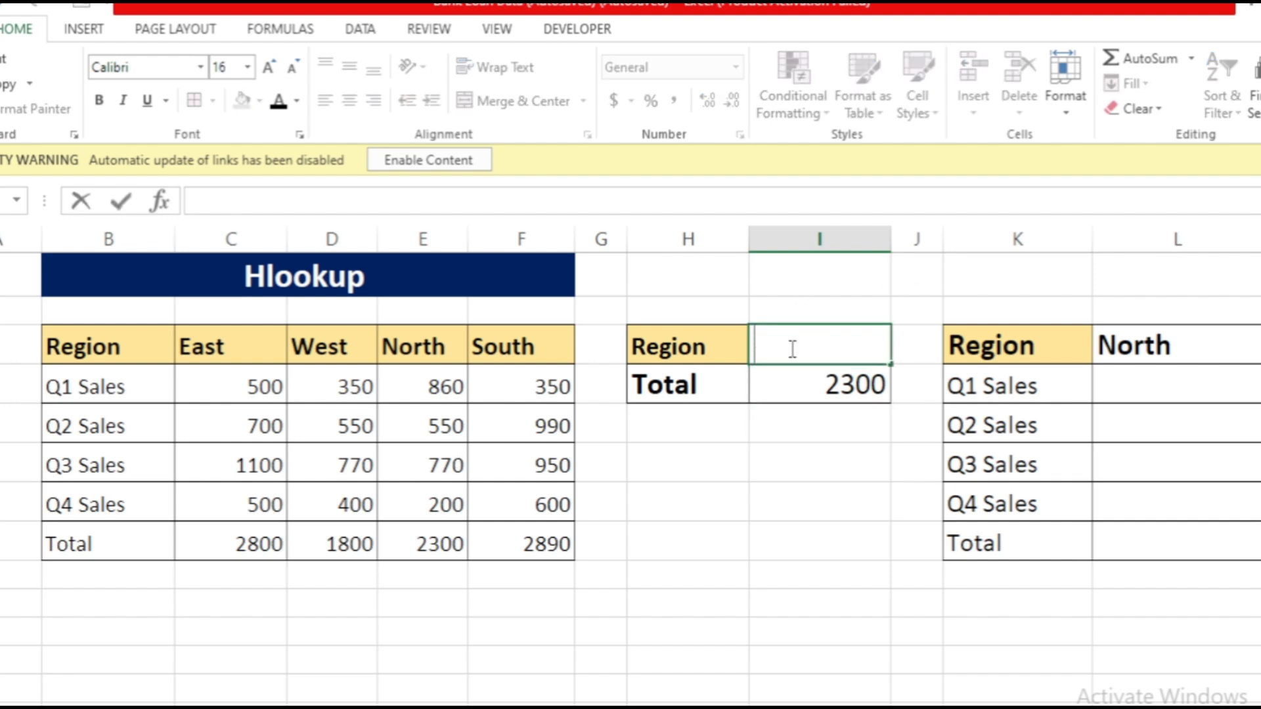
text(south)
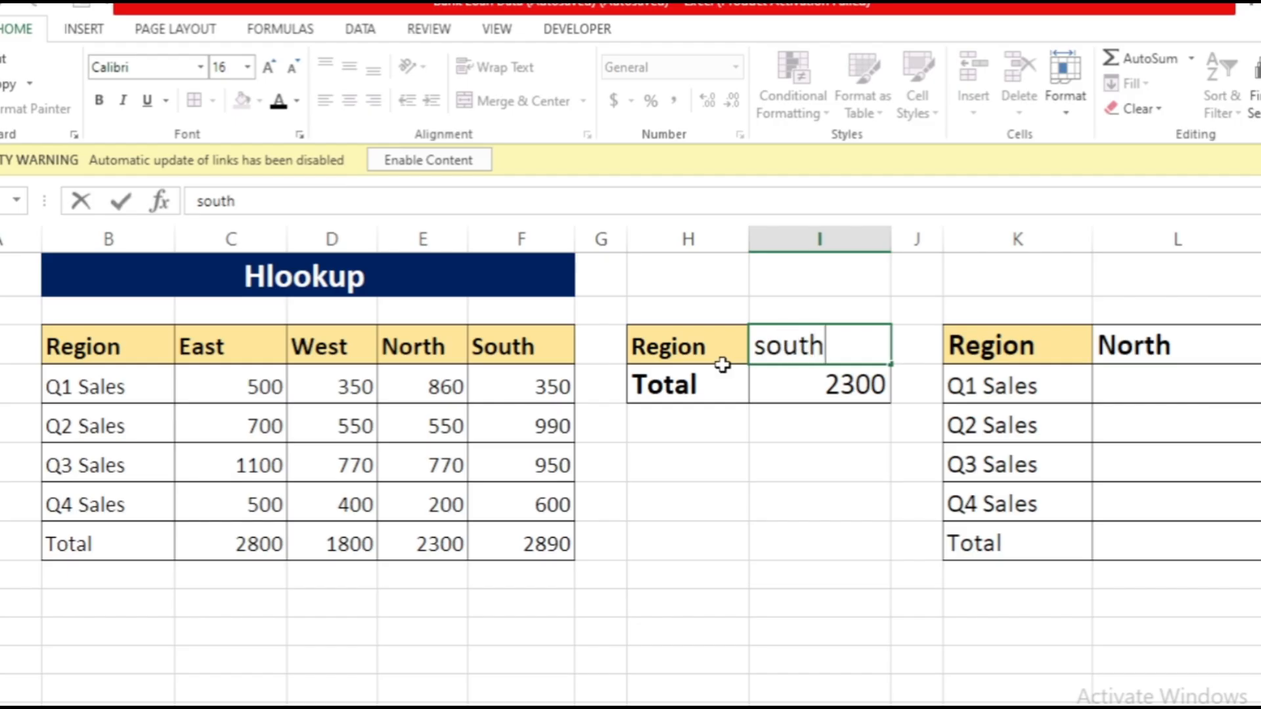
key(Return)
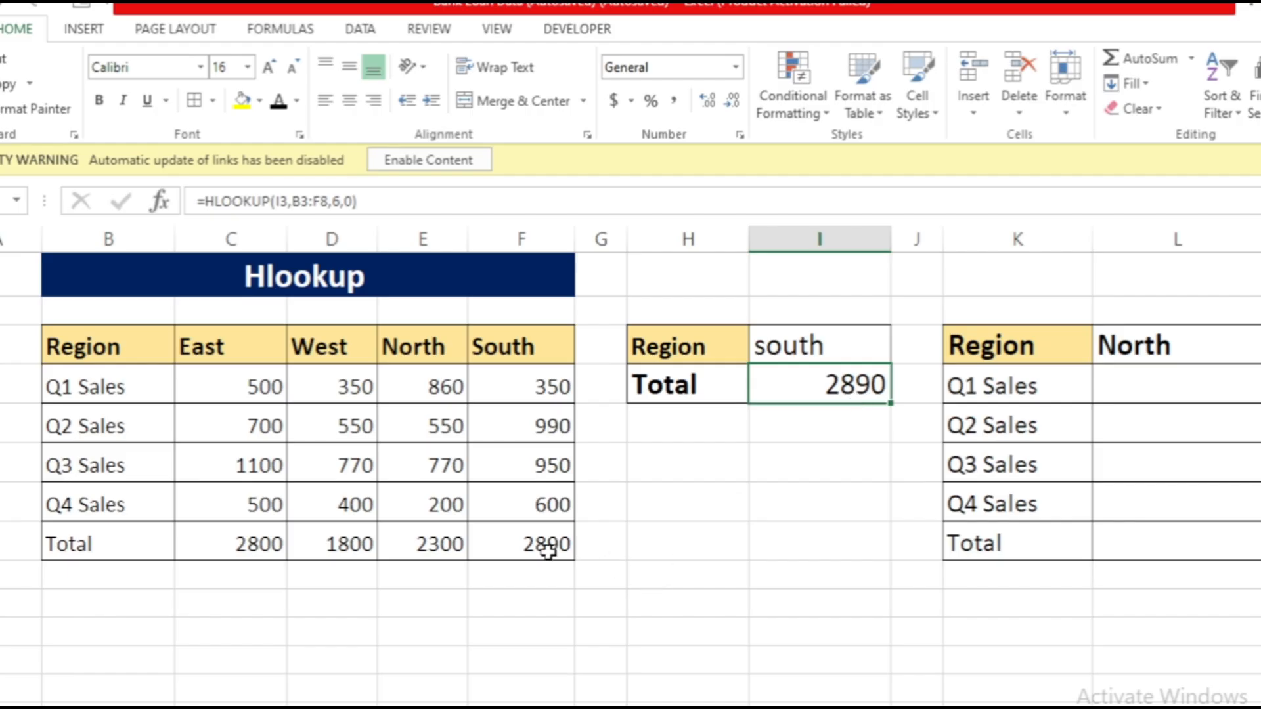
key(BackSpace)
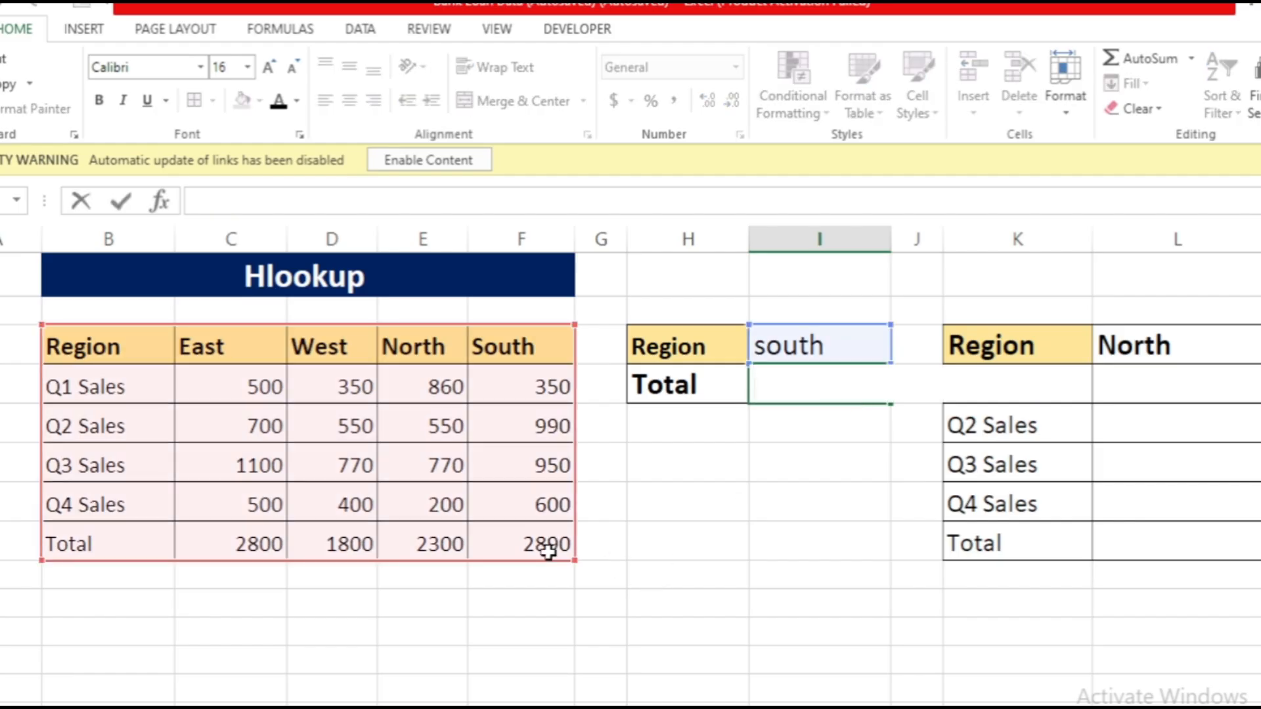
key(ctrl+z)
key(BackSpace)
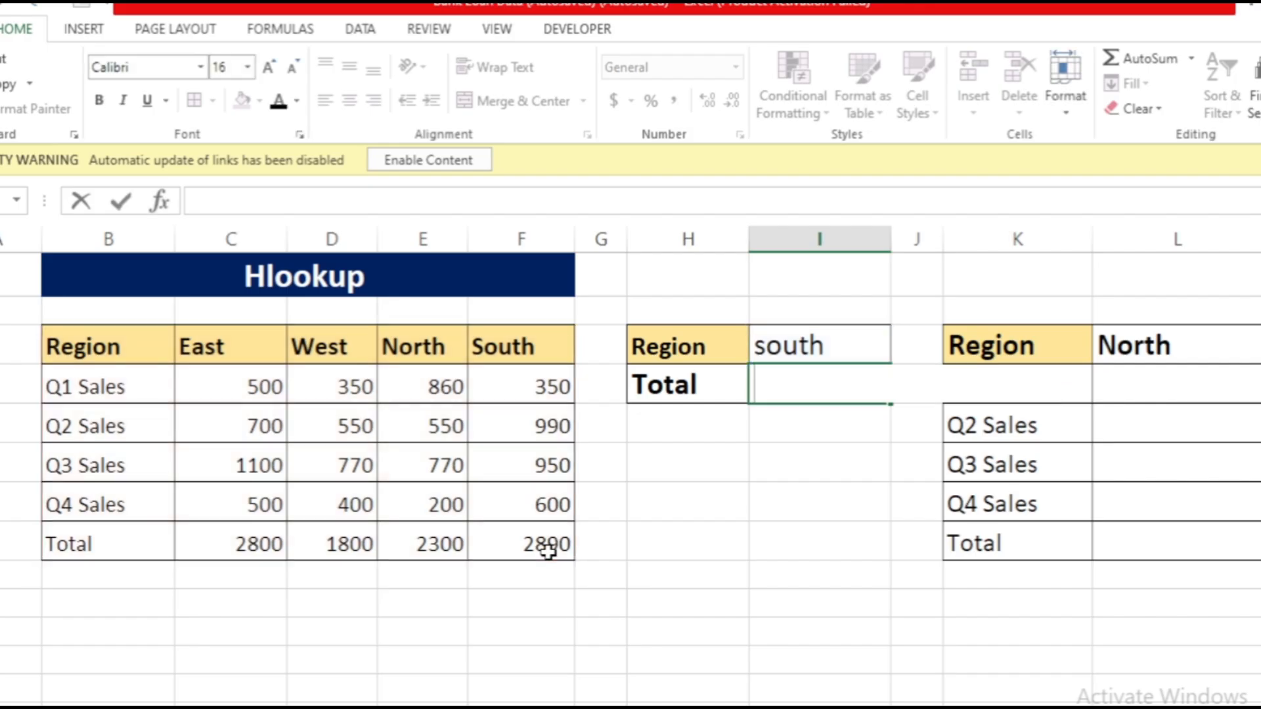
key(ctrl+z)
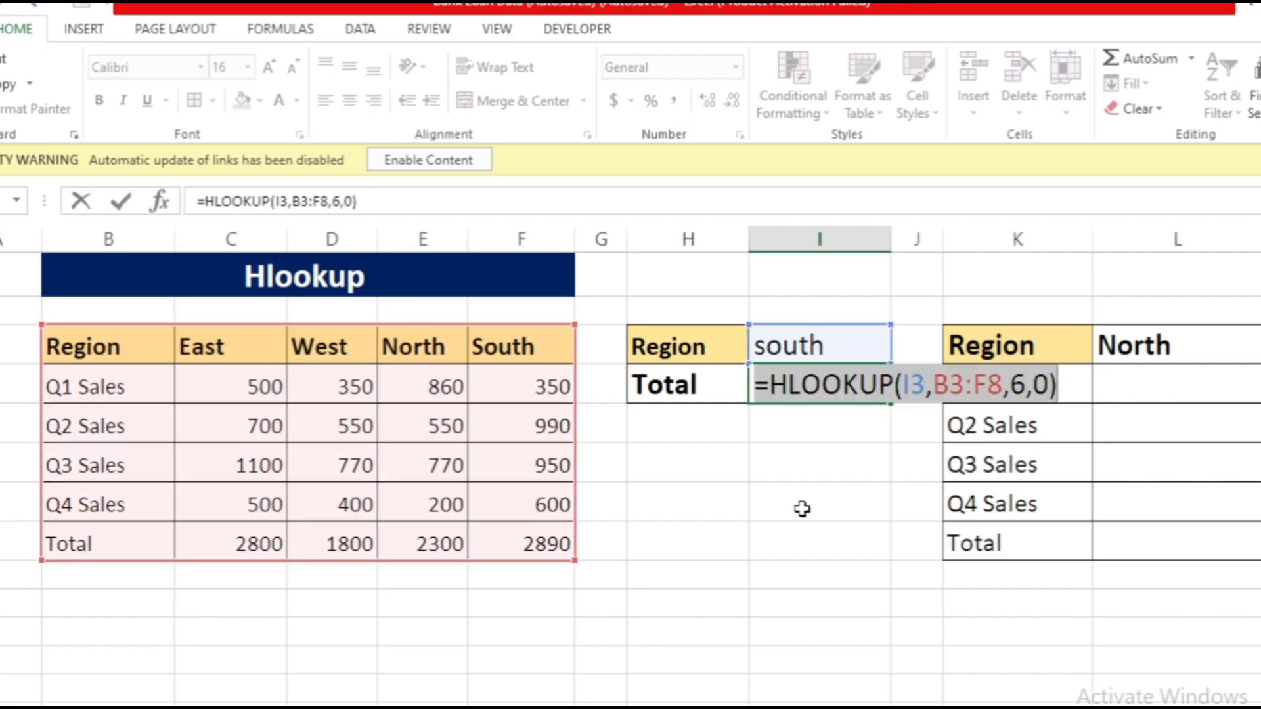
key(Return)
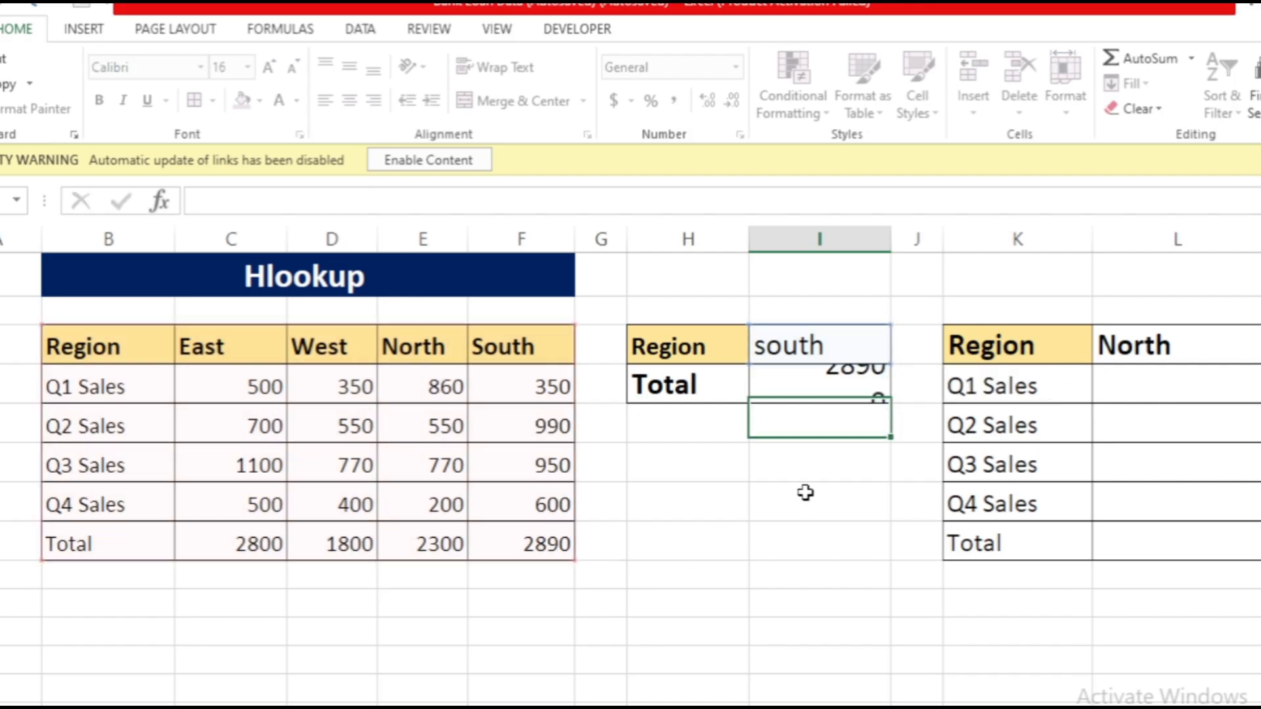
Change the Region in cell I3 of the small lookup table back to North
click(790, 371)
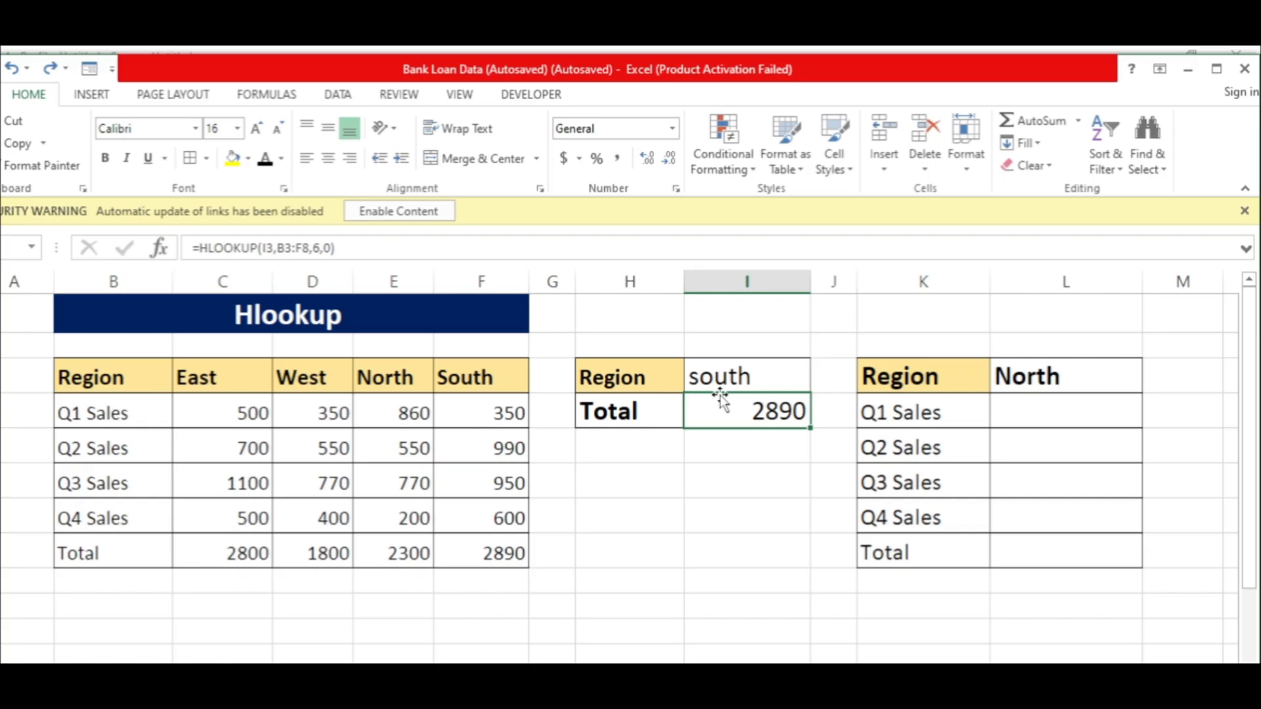
click(728, 376)
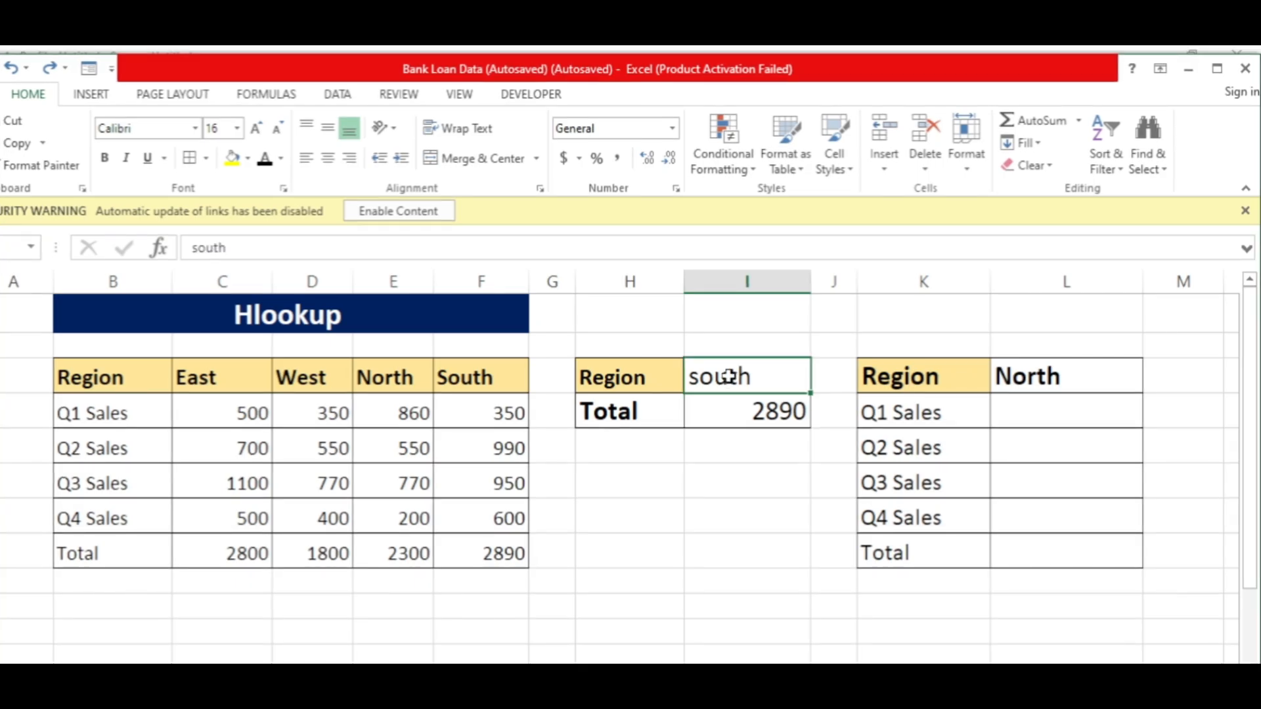
key(BackSpace)
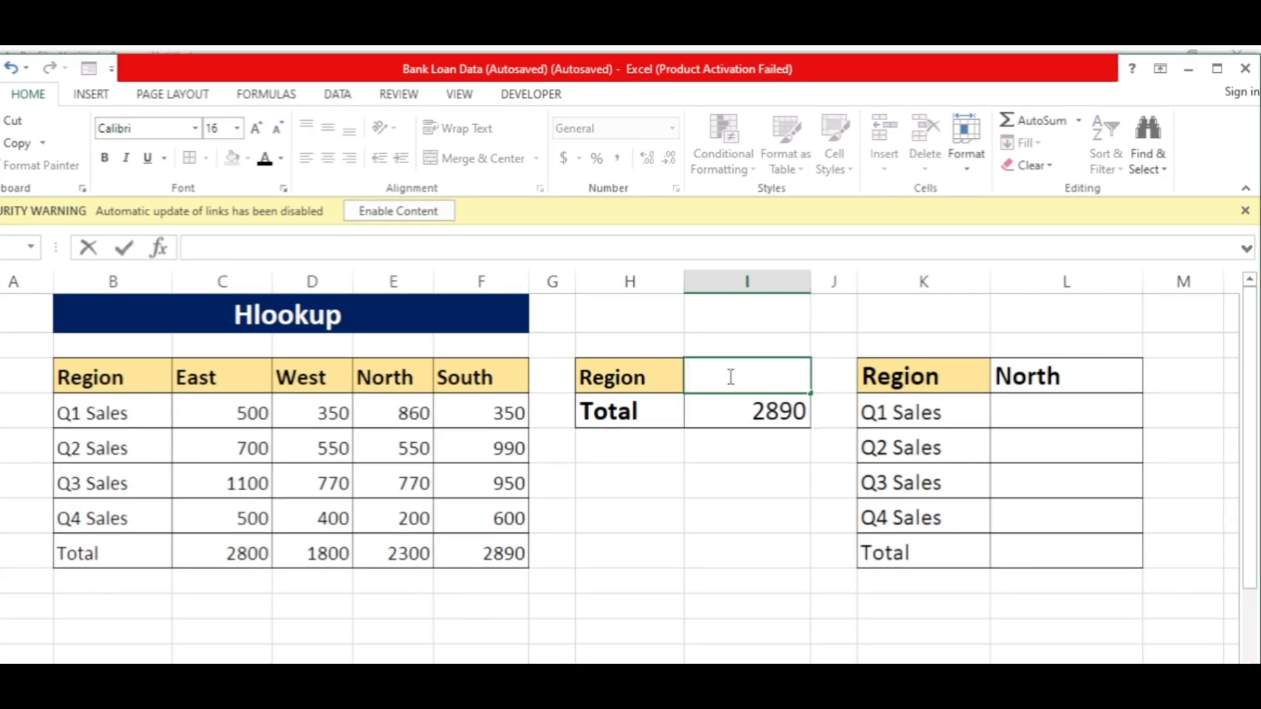
text(Noth)
key(BackSpace)
key(BackSpace)
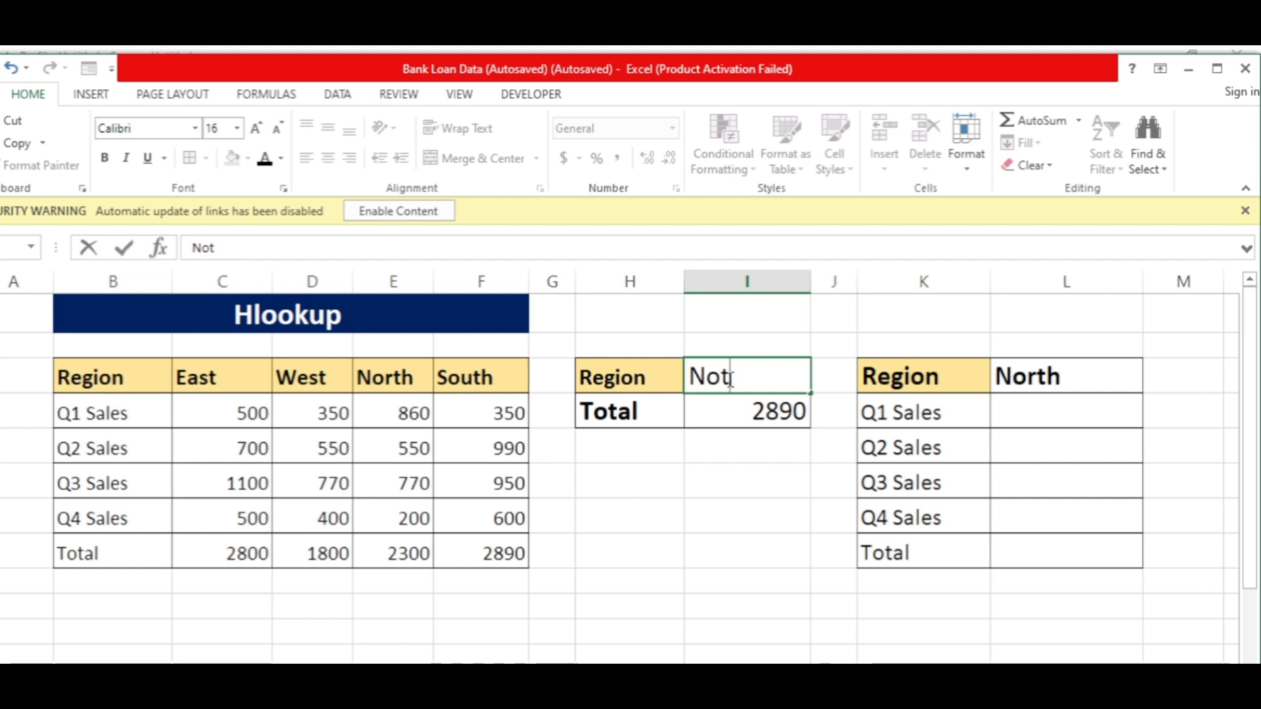
text(rth)
key(Return)
Replace the Region in cell I3 with the invalid text rtty and inspect the Total cell
click(728, 379)
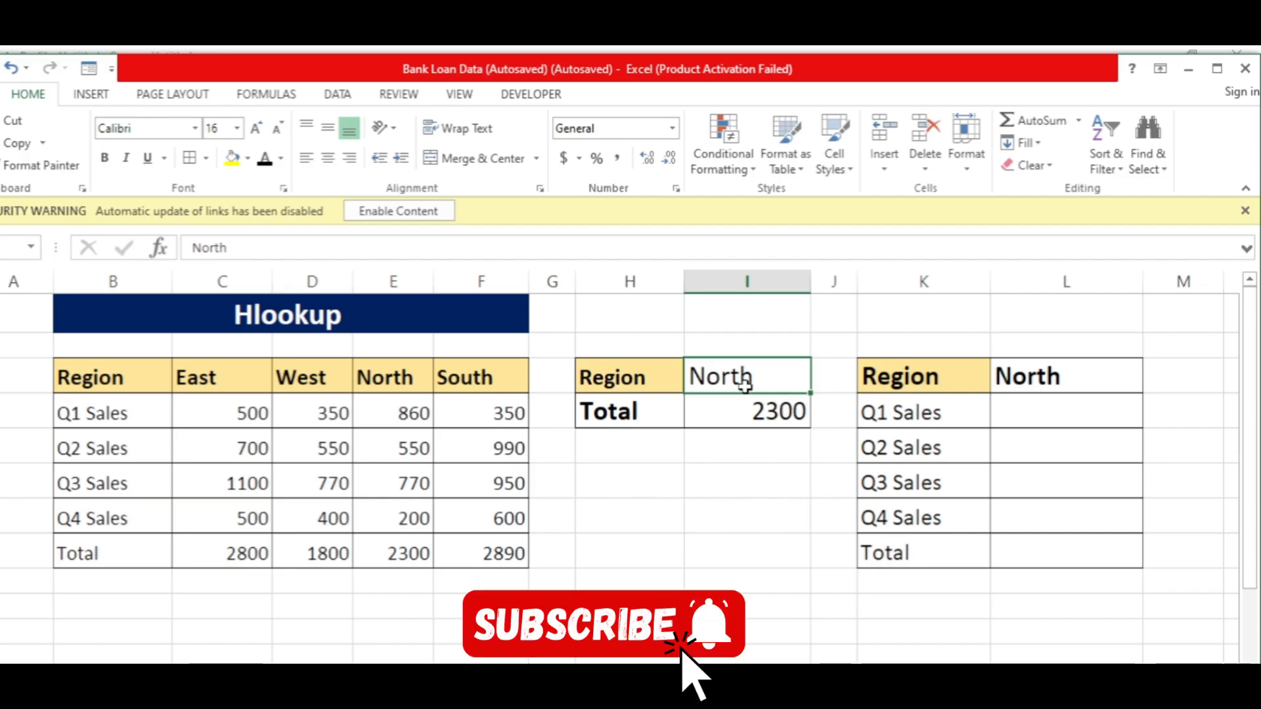
key(BackSpace)
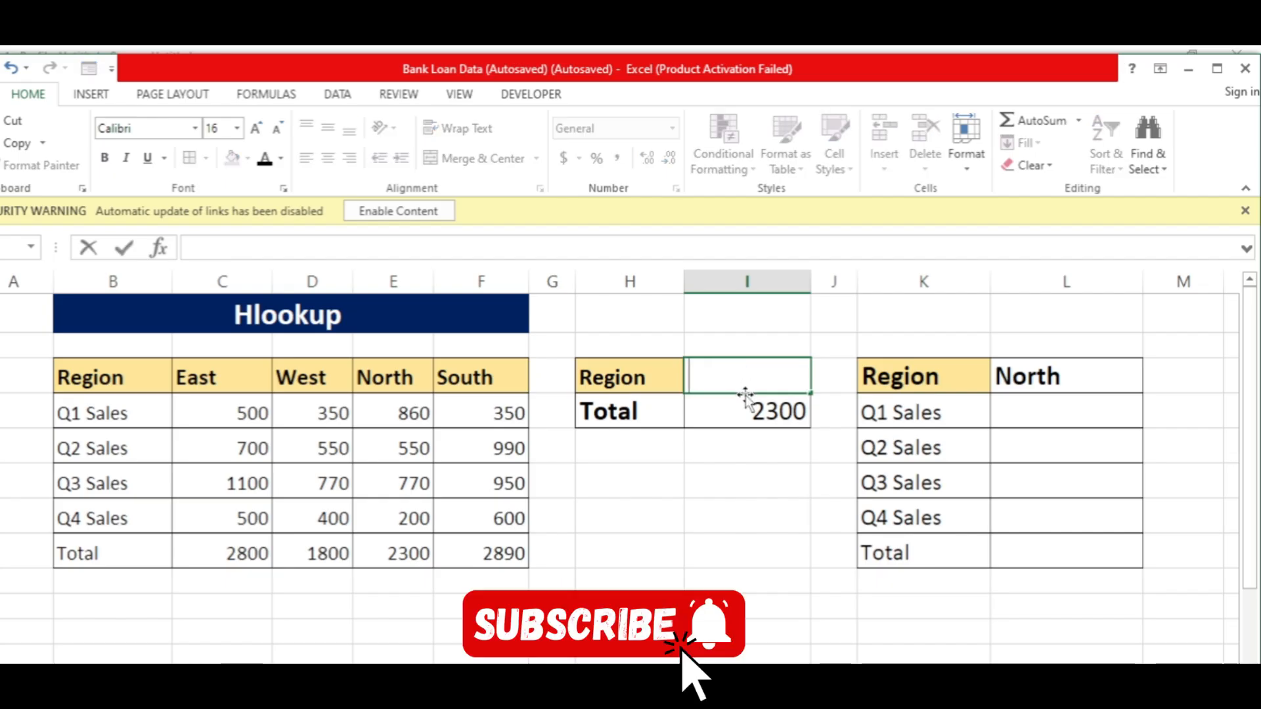
text(rtty)
key(Return)
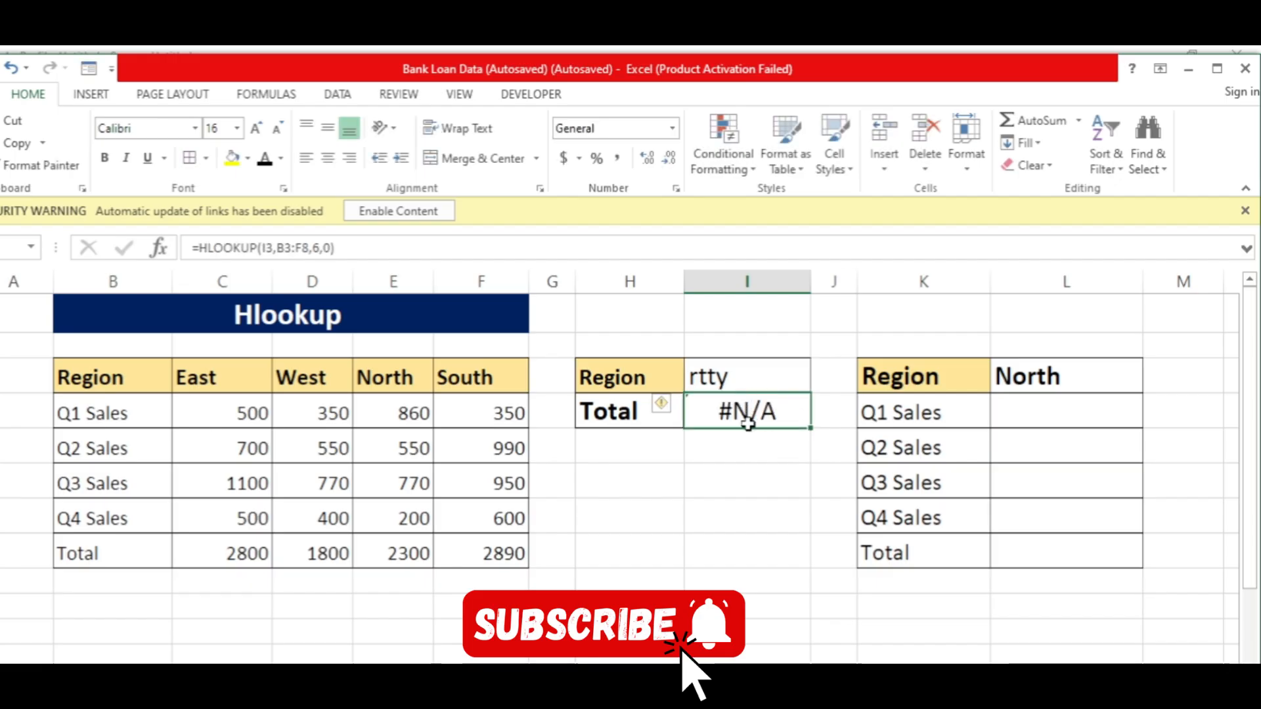
click(751, 467)
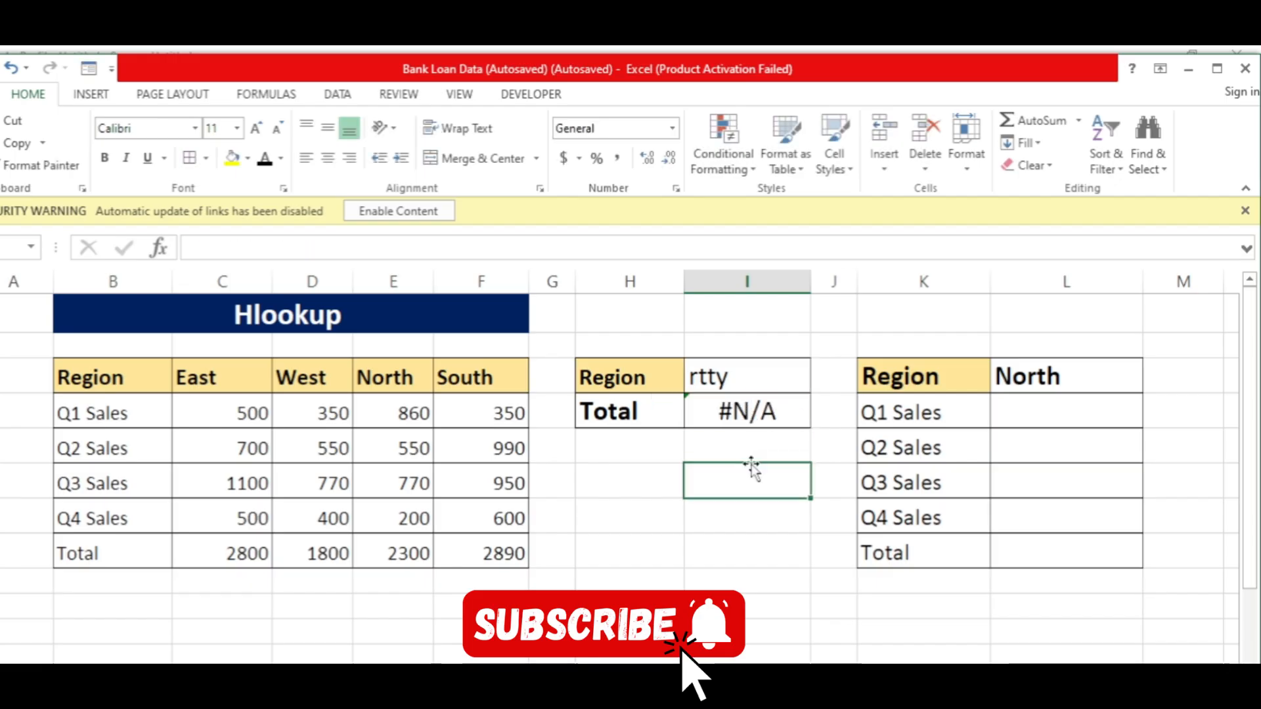
click(748, 430)
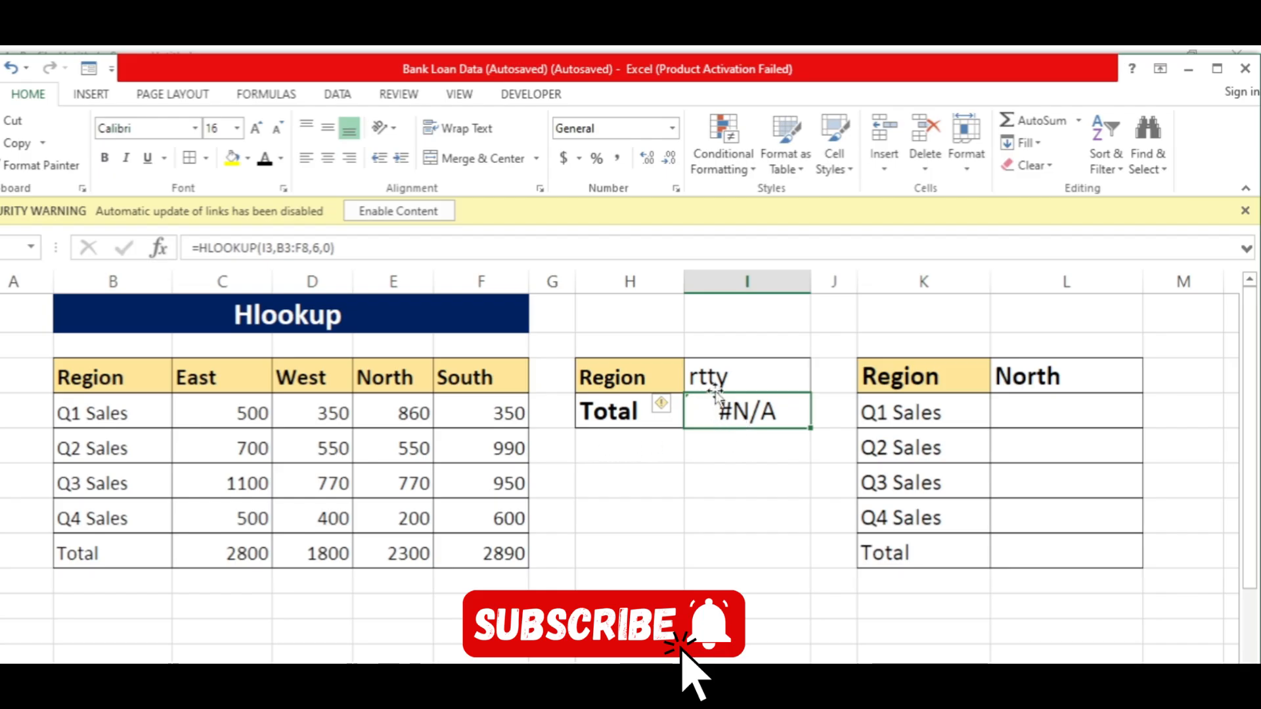
mouse_move(655, 419)
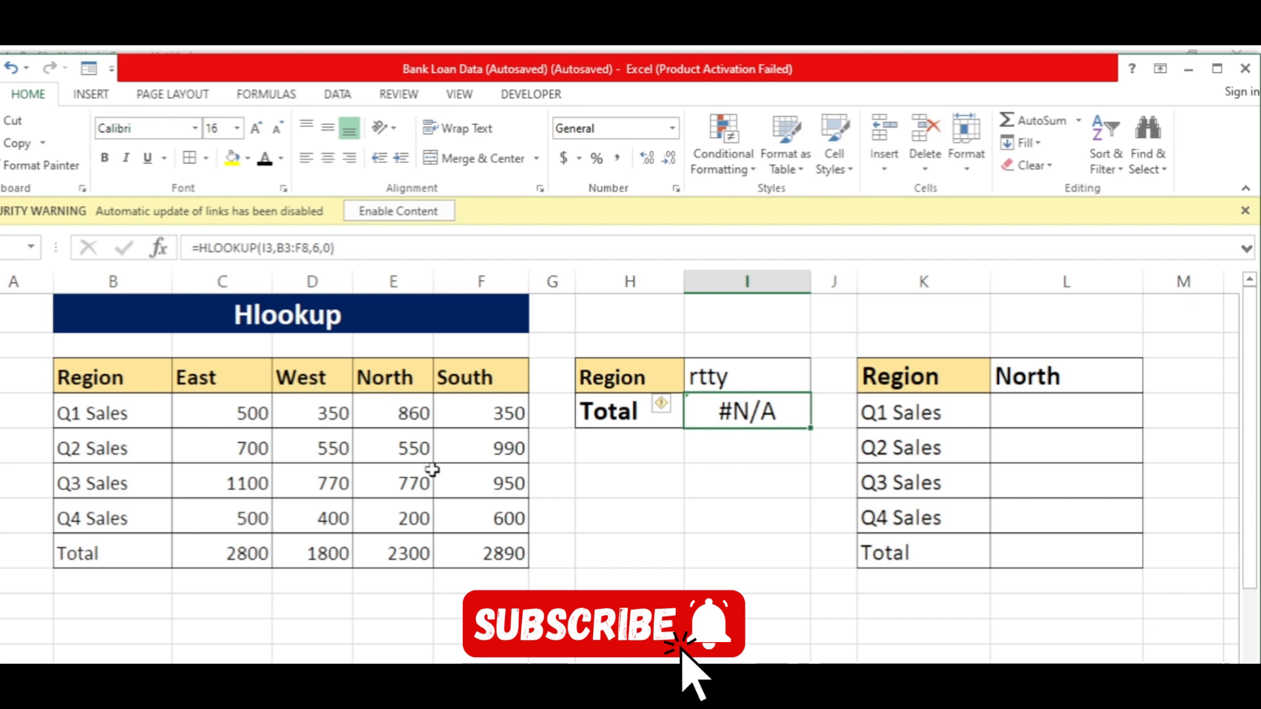
Wrap the HLOOKUP formula in the small table's Total cell in IFERROR, returning "Not Found" when the lookup produces an error
double_click(739, 415)
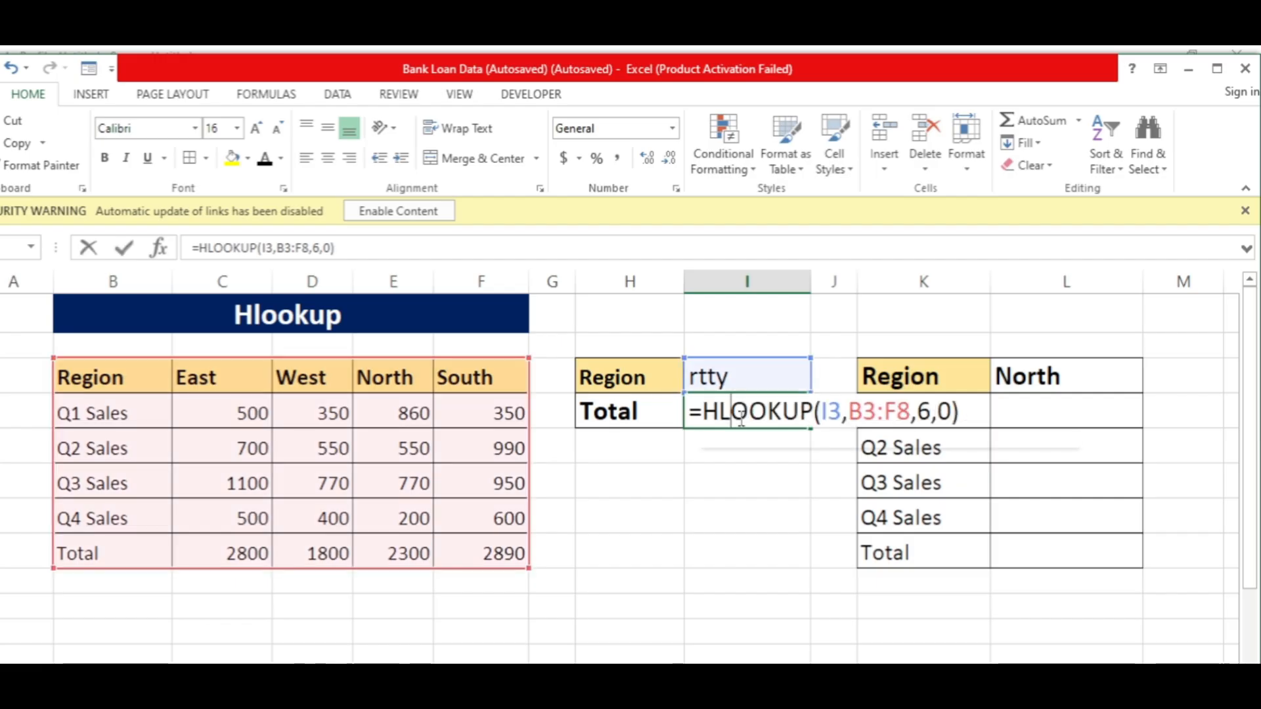
click(703, 412)
text(i)
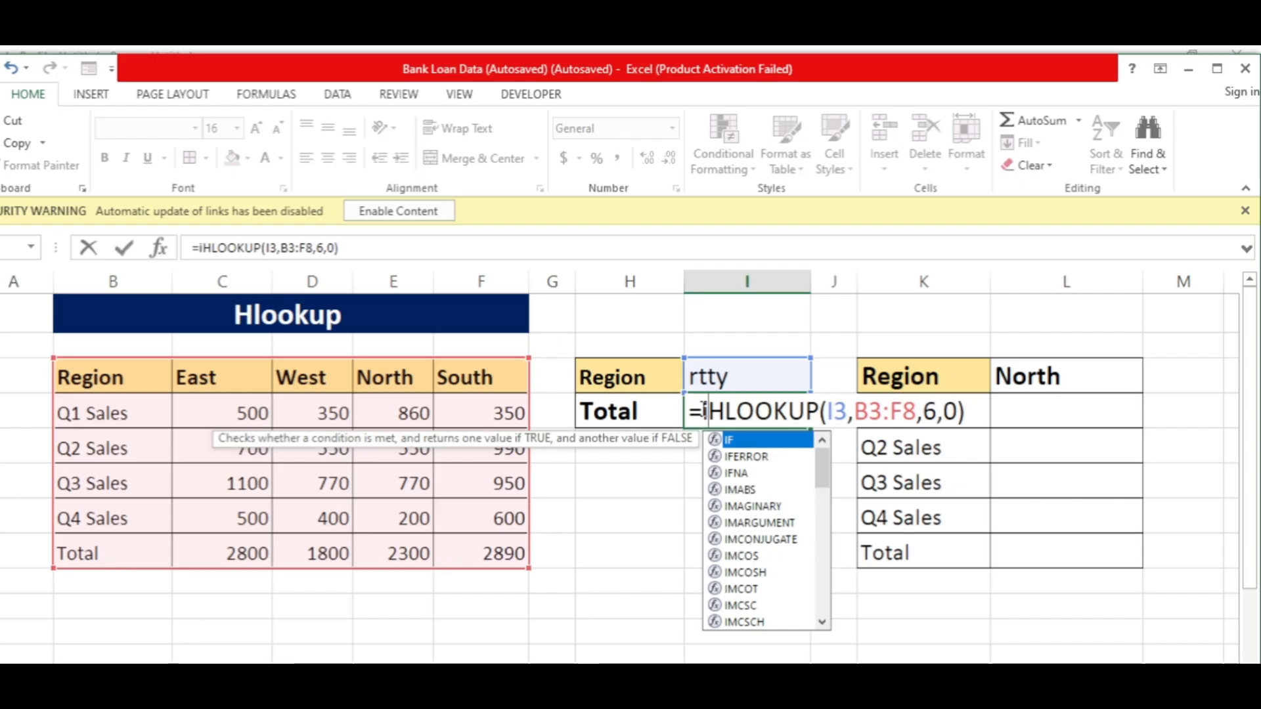
text(f)
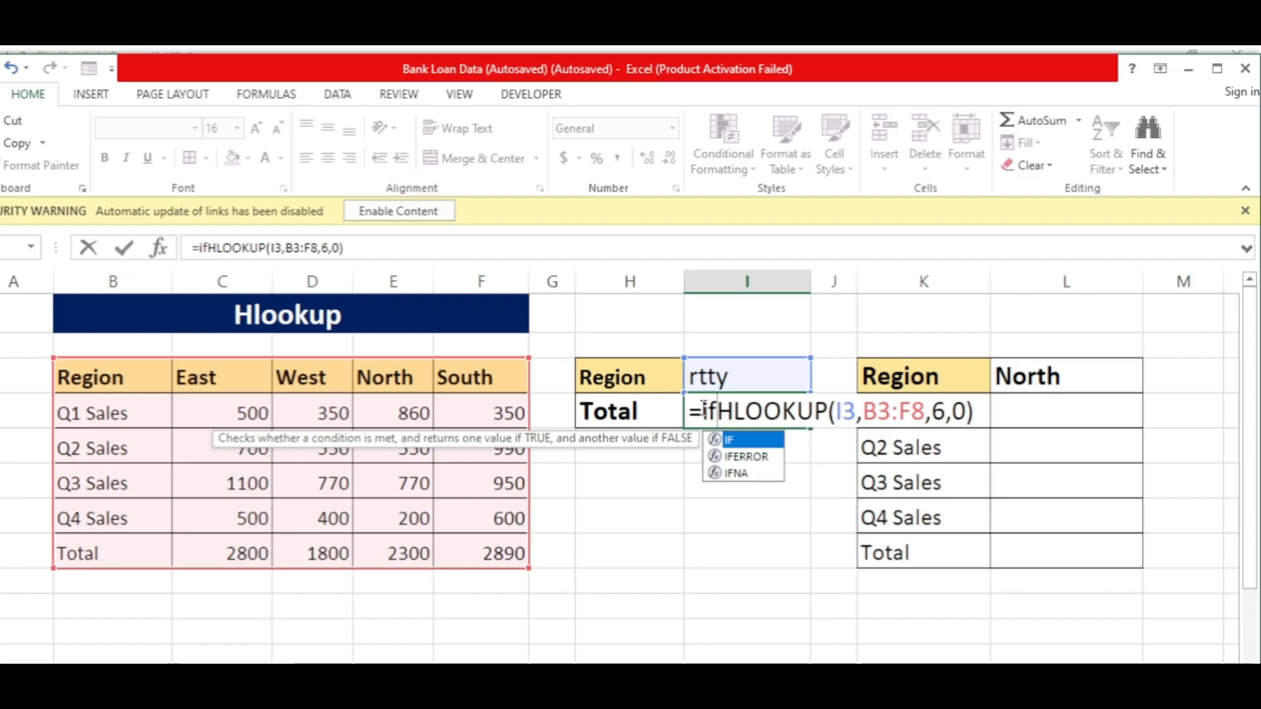
key(Down)
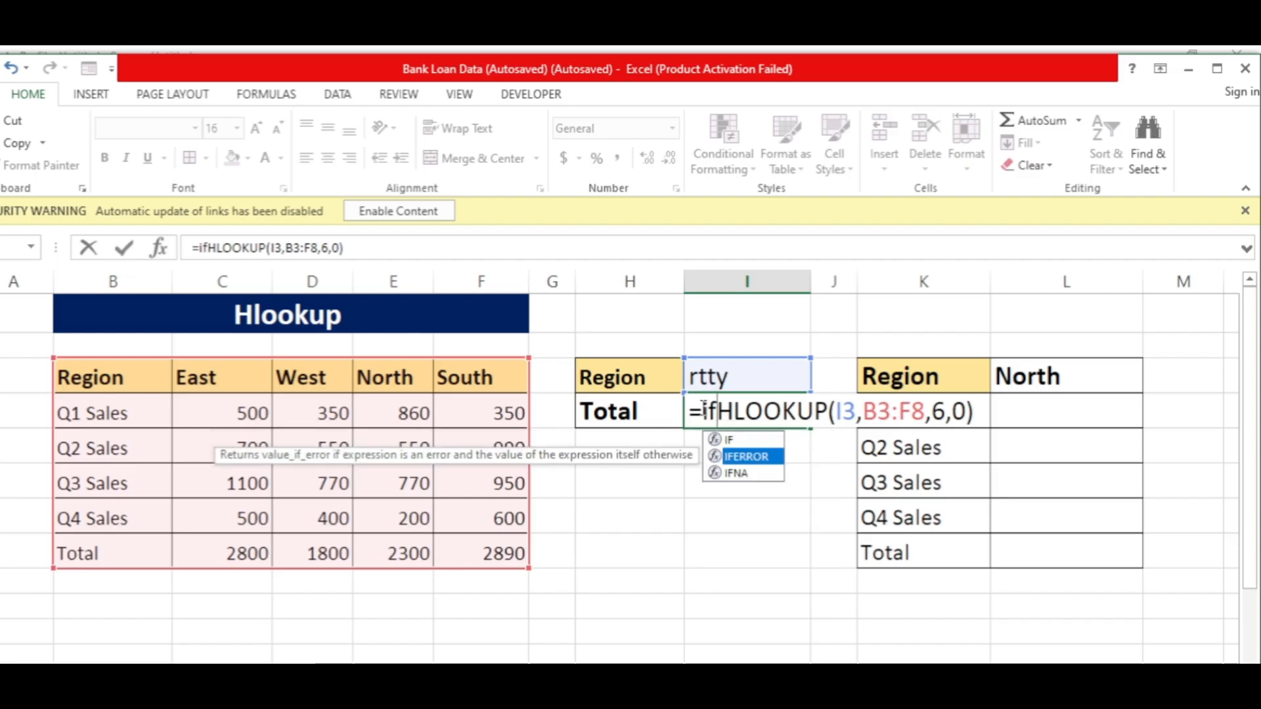
key(Tab)
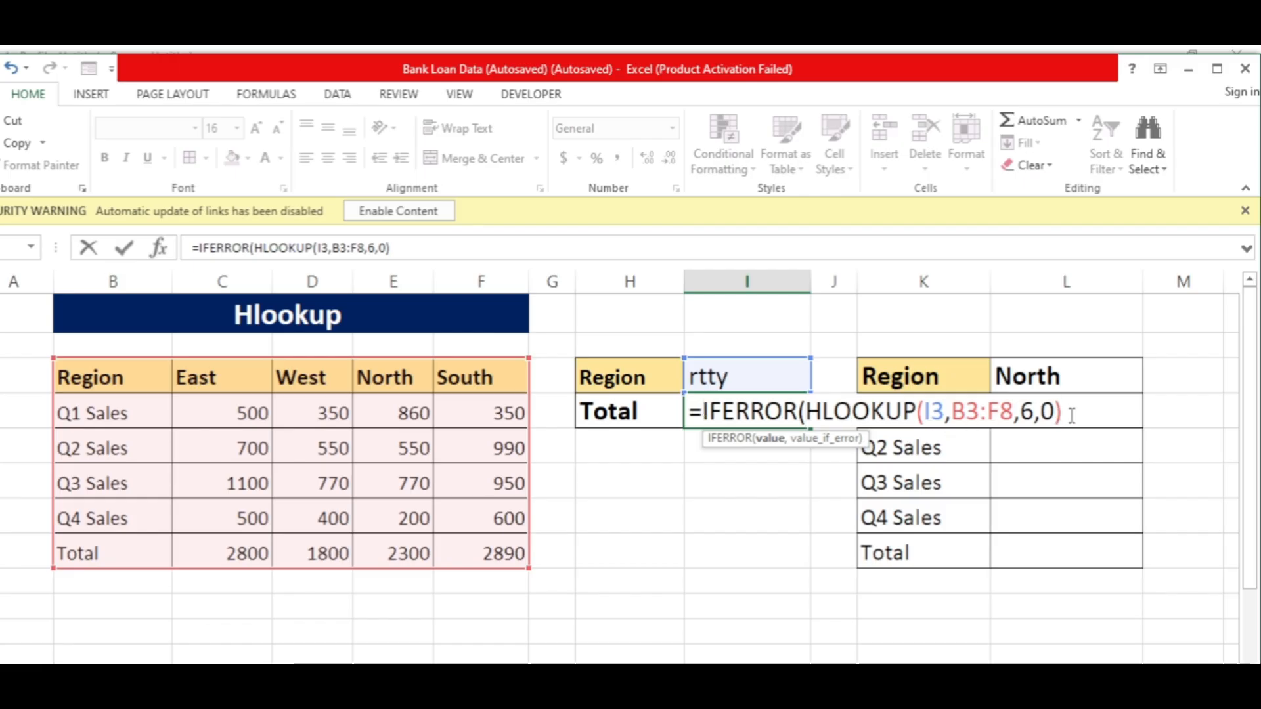
text(,)
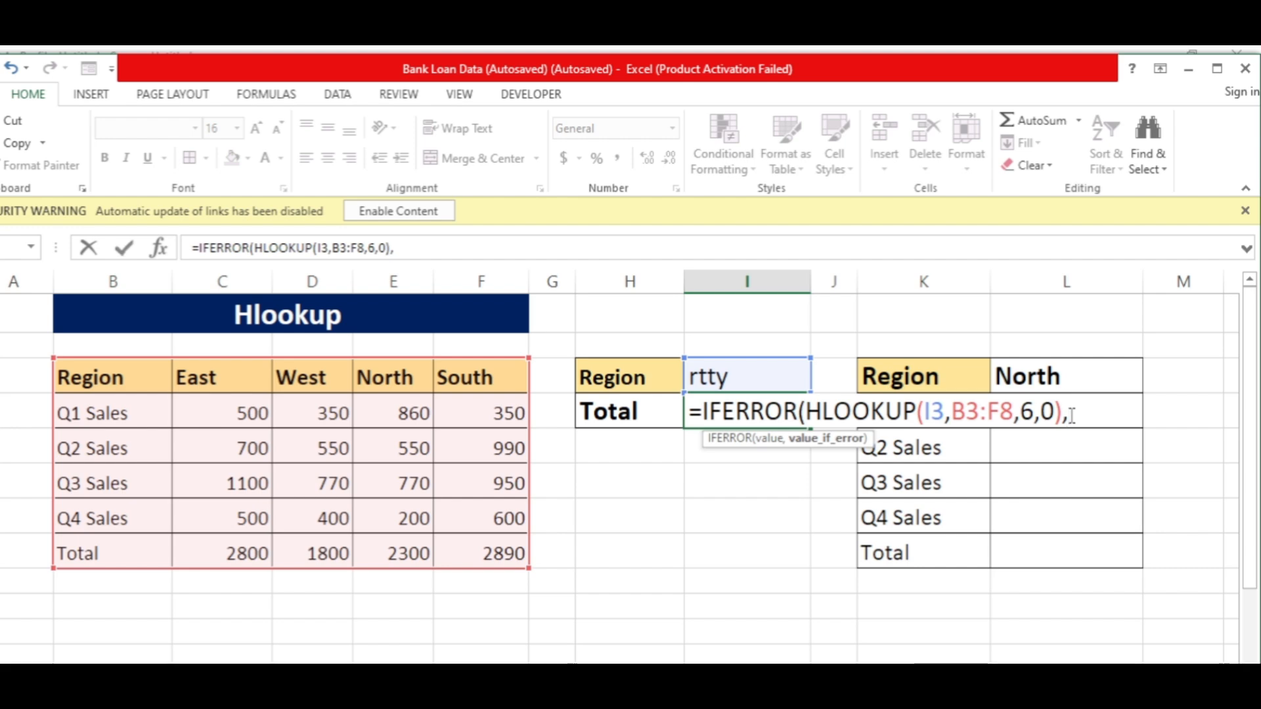
text(")
text(Not F)
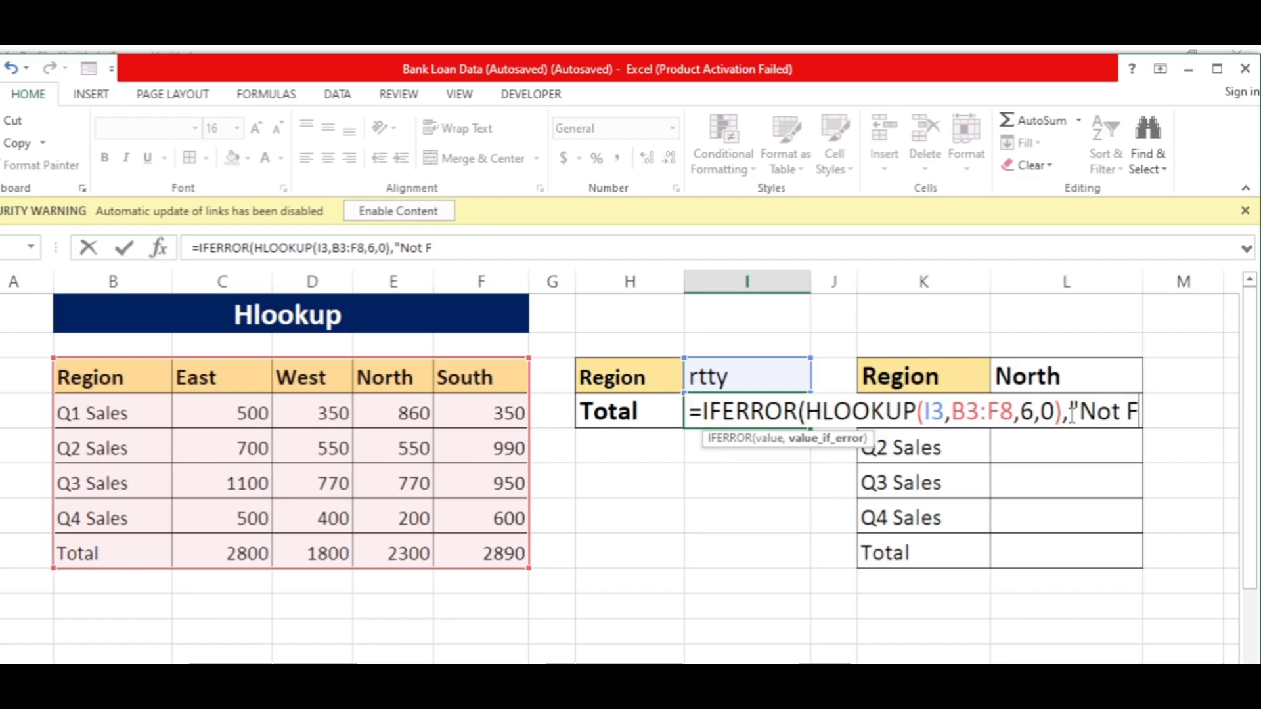
text(ound)
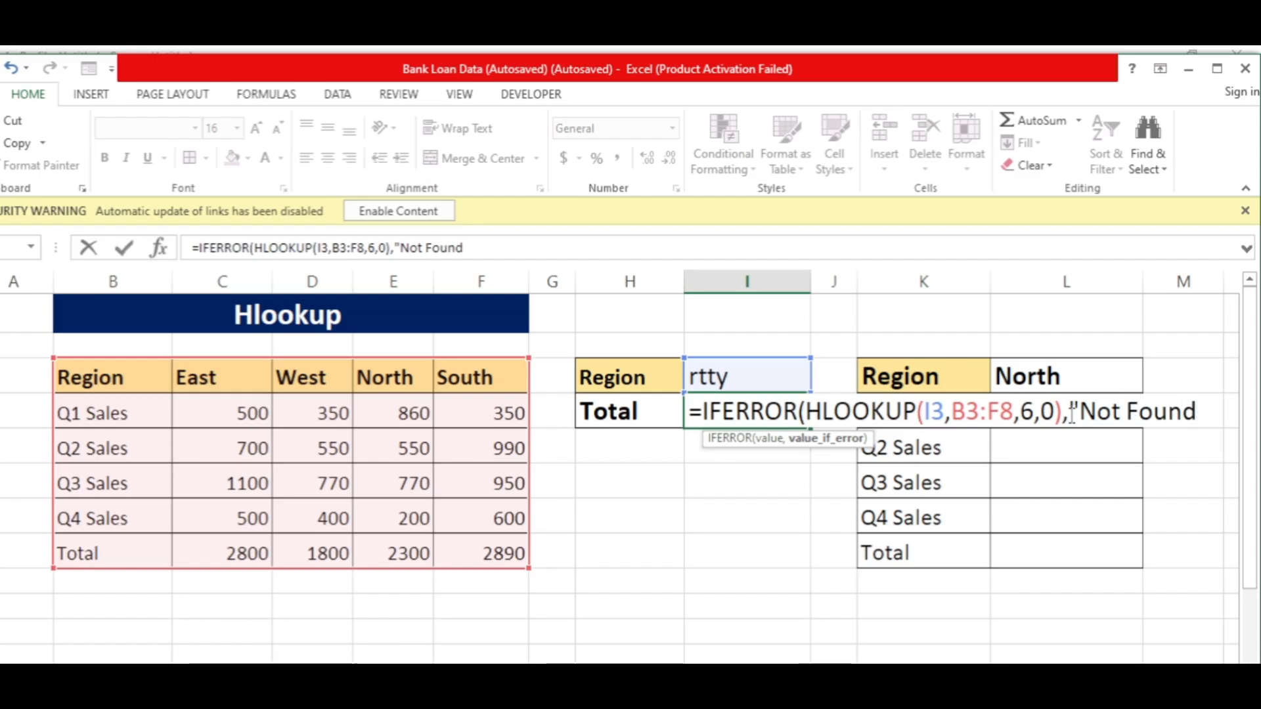
text("))
key(Return)
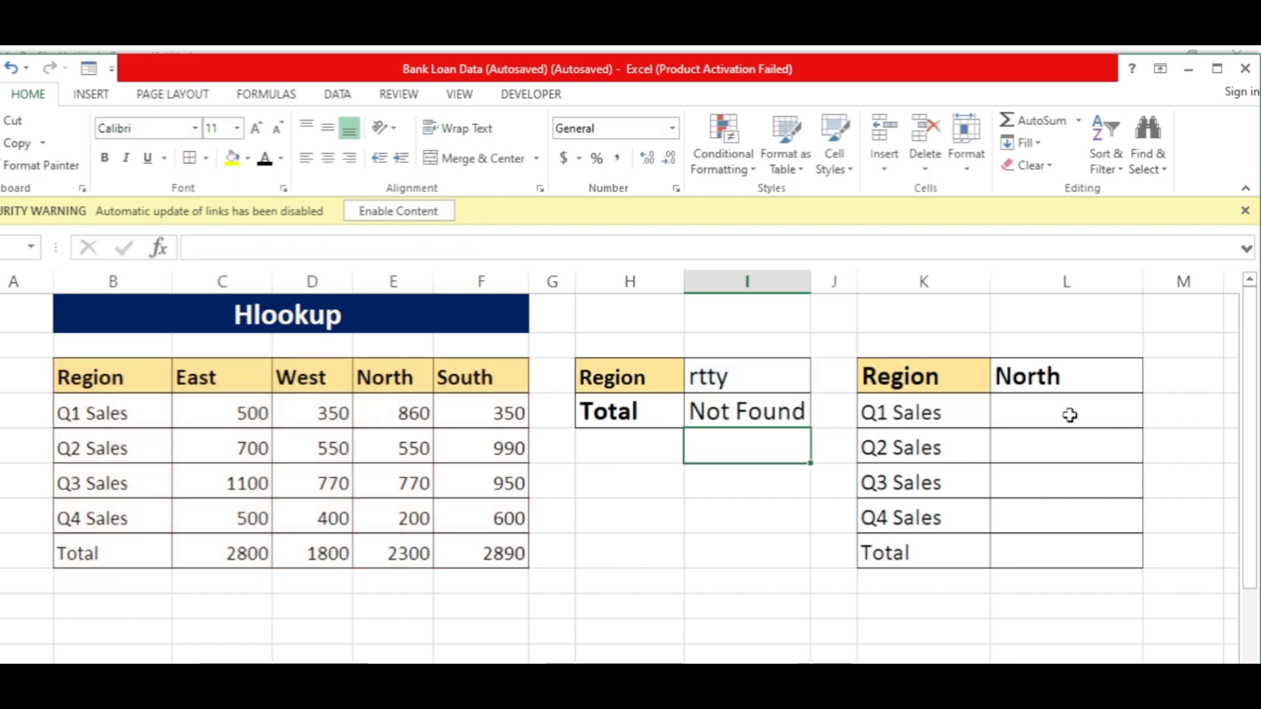
Replace the Region in cell I3 with the invalid text dssfh and re-enter =IFERROR(HLOOKUP(I3,B3:F8,6,0),"Not Found") in the Total cell
click(726, 379)
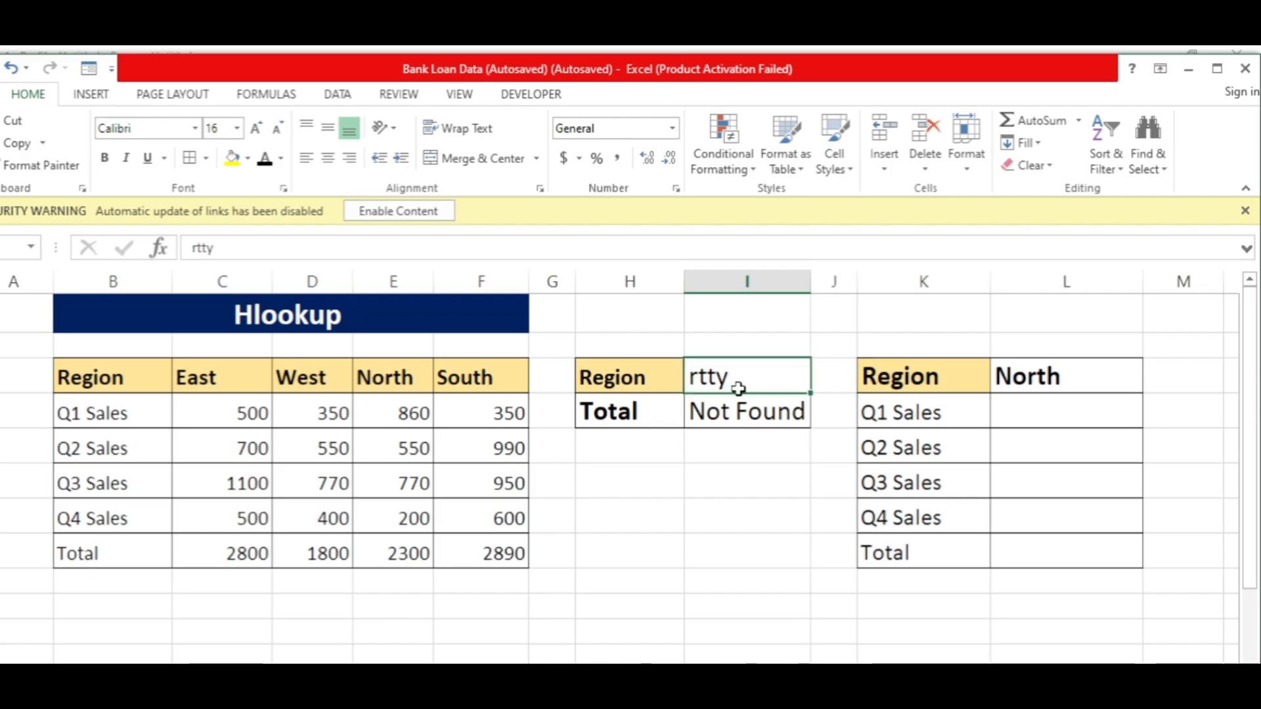
key(BackSpace)
text(dssfh)
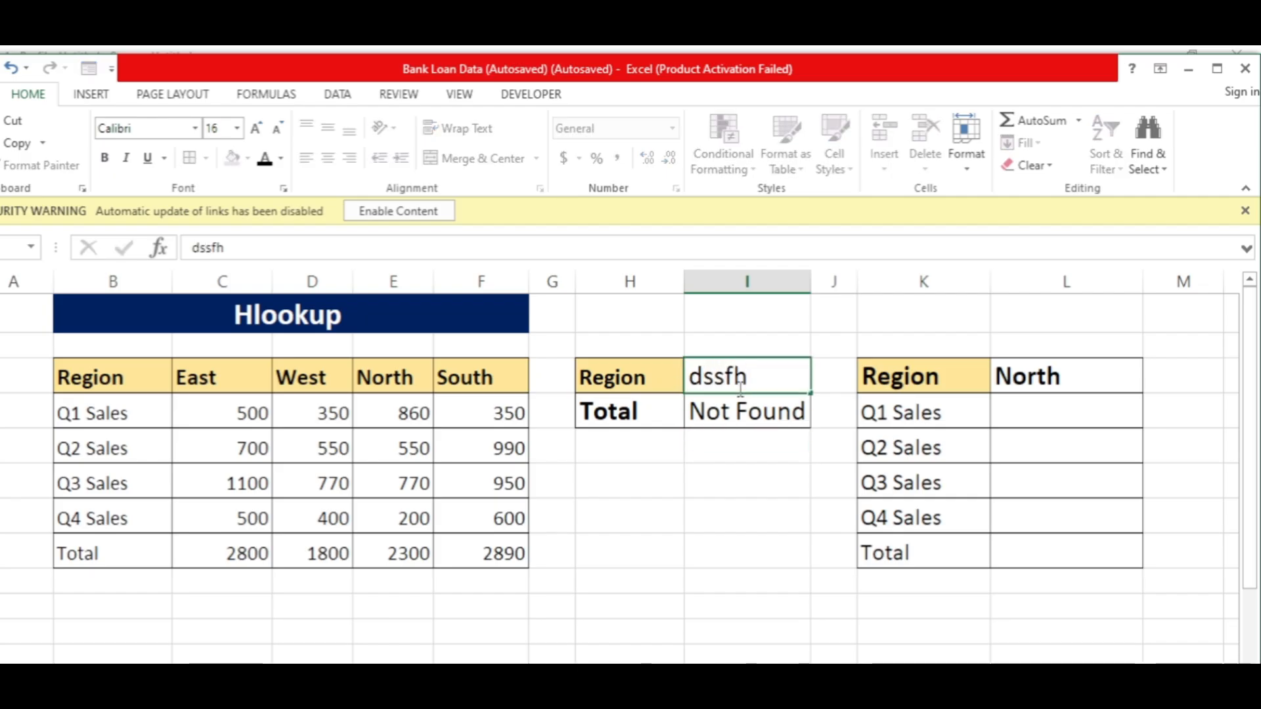
key(Return)
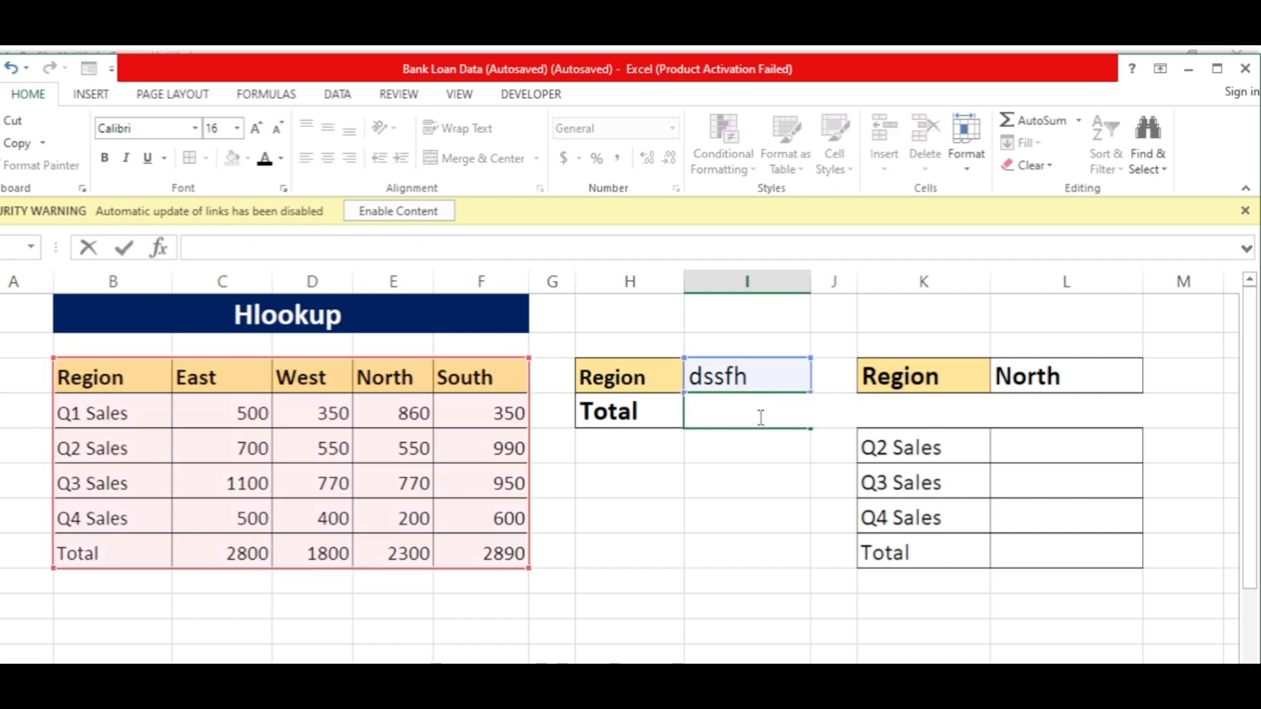
text(=IFERROR(HLOOKUP(I3,B3:F8,6,0),"Not Found"))
key(Return)
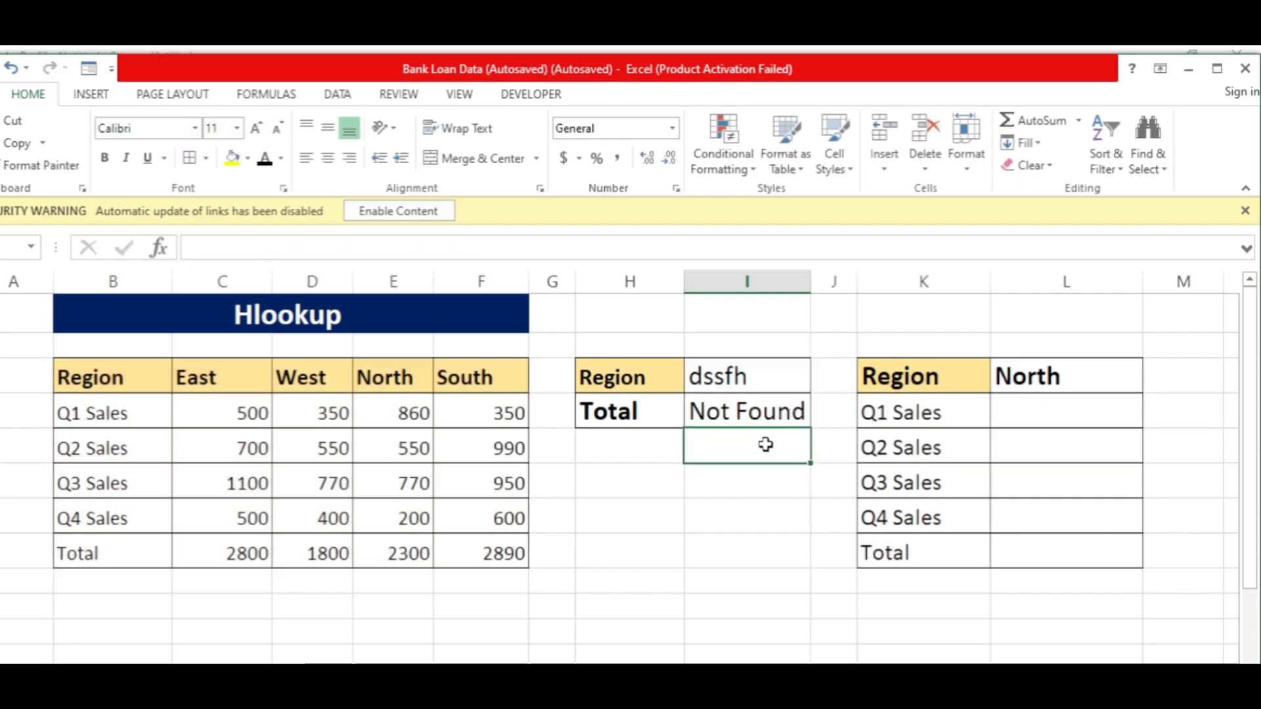
Set the Region in cell I3 of the small lookup table to south
click(767, 371)
key(BackSpace)
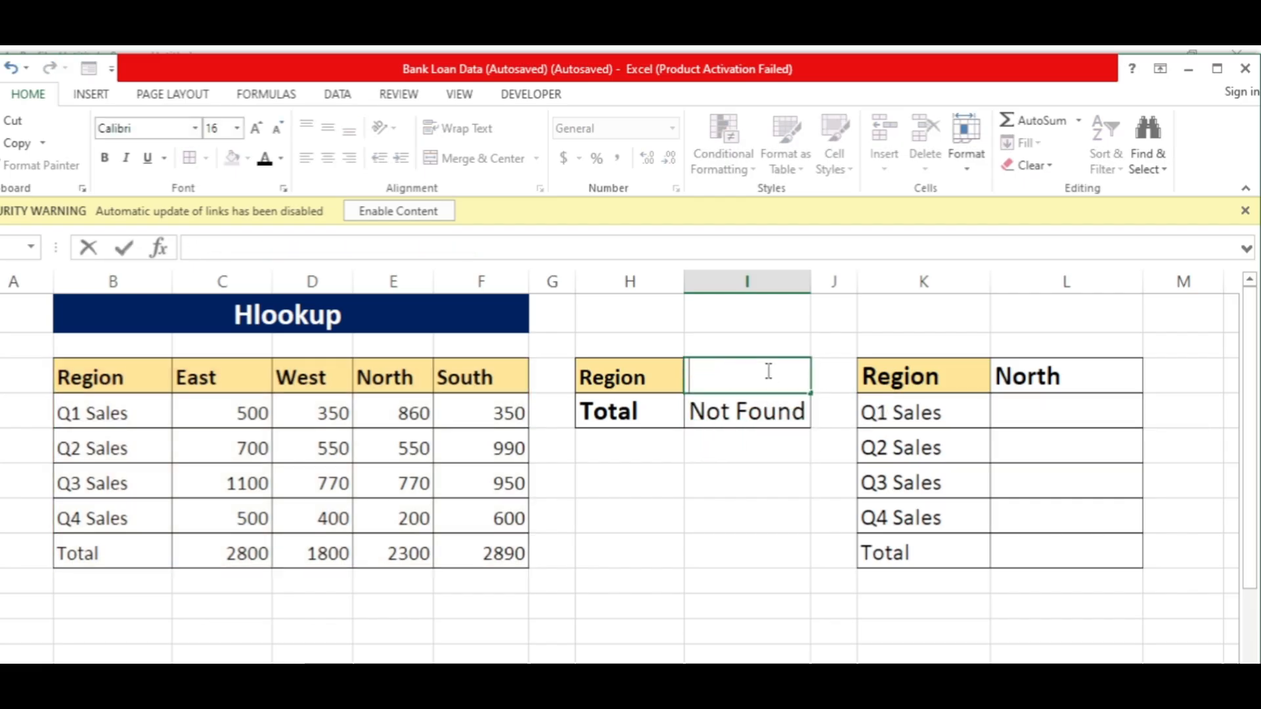
text(soy)
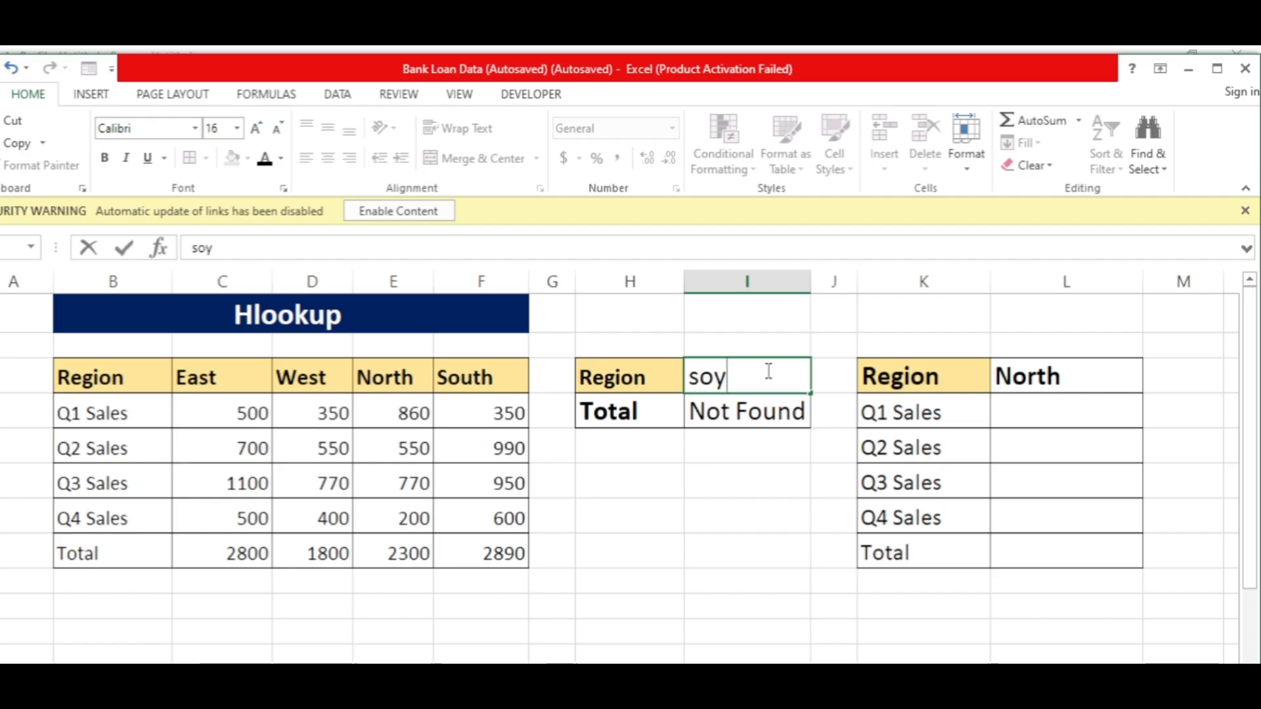
text(uth)
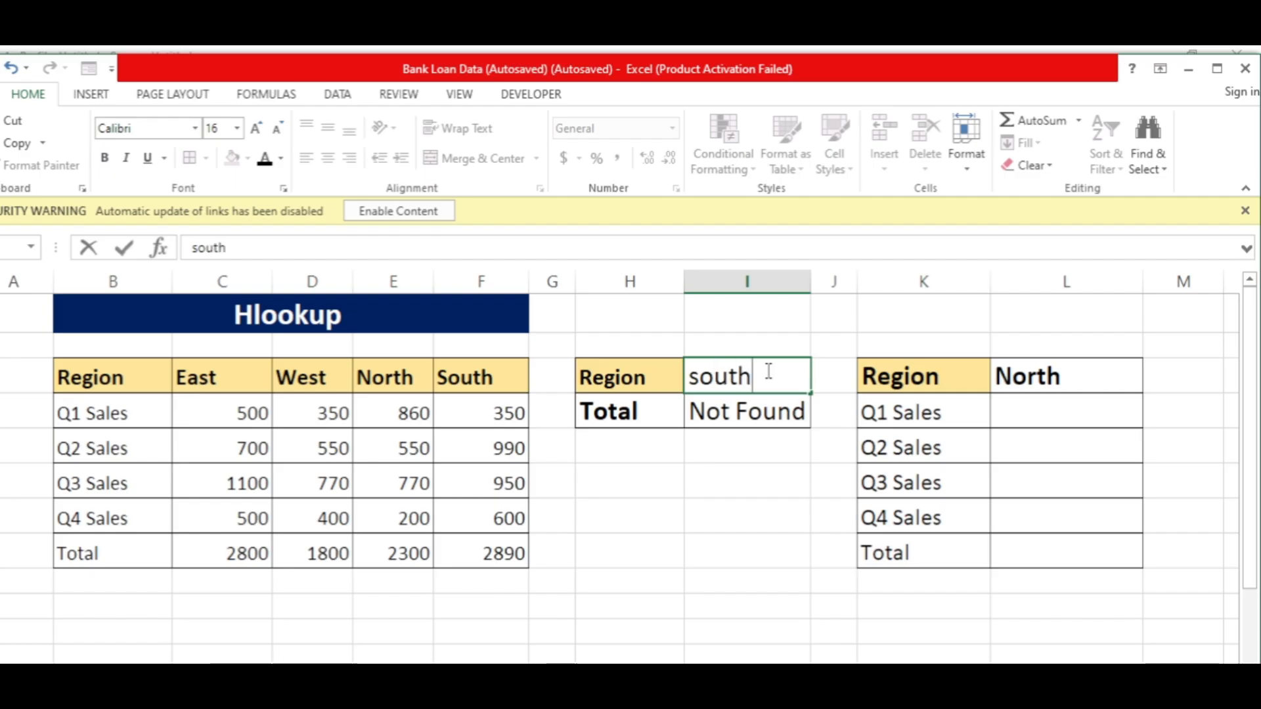
key(Return)
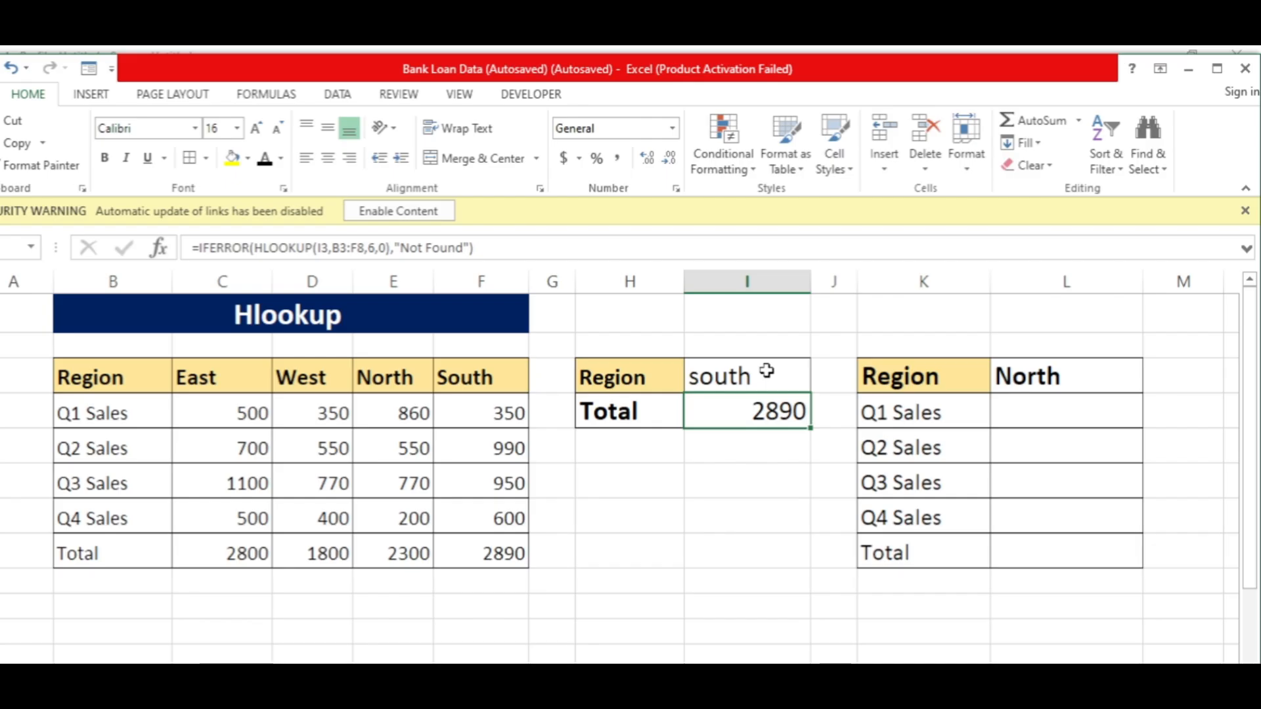
click(790, 515)
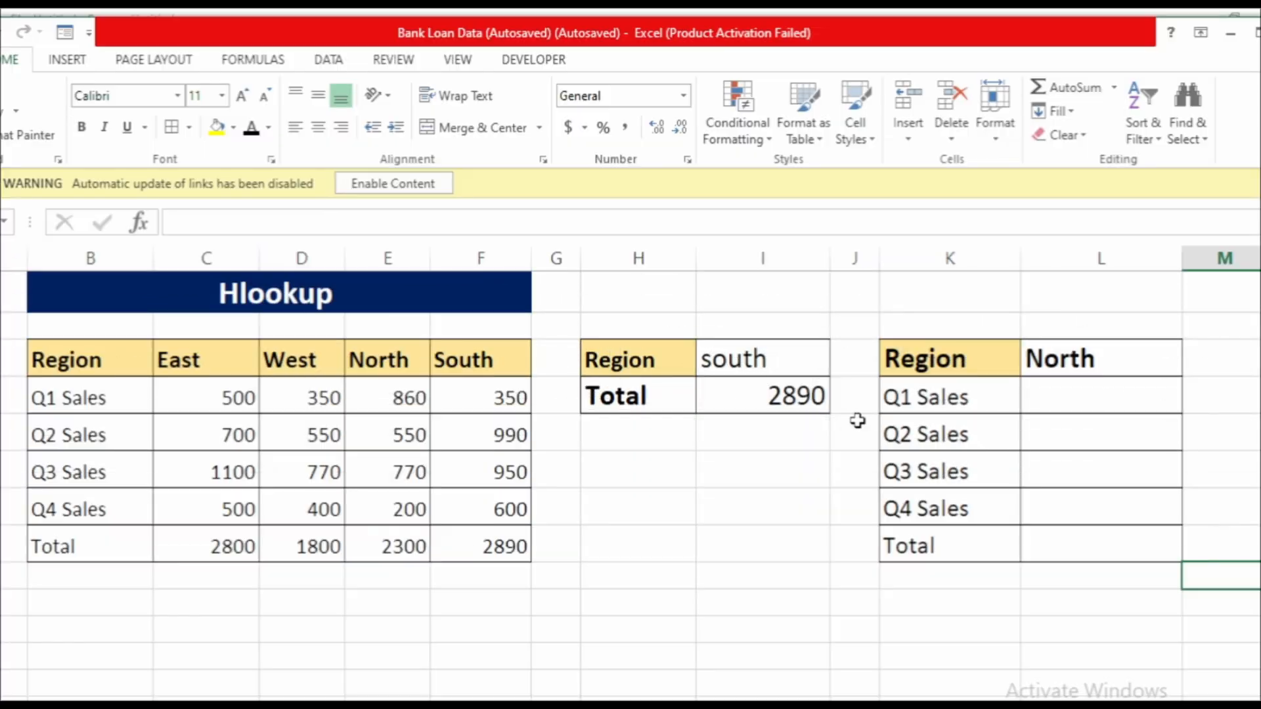
Start an HLOOKUP formula in the Q1 Sales cell under North, using the absolute reference $L$3 as the lookup value
click(1084, 390)
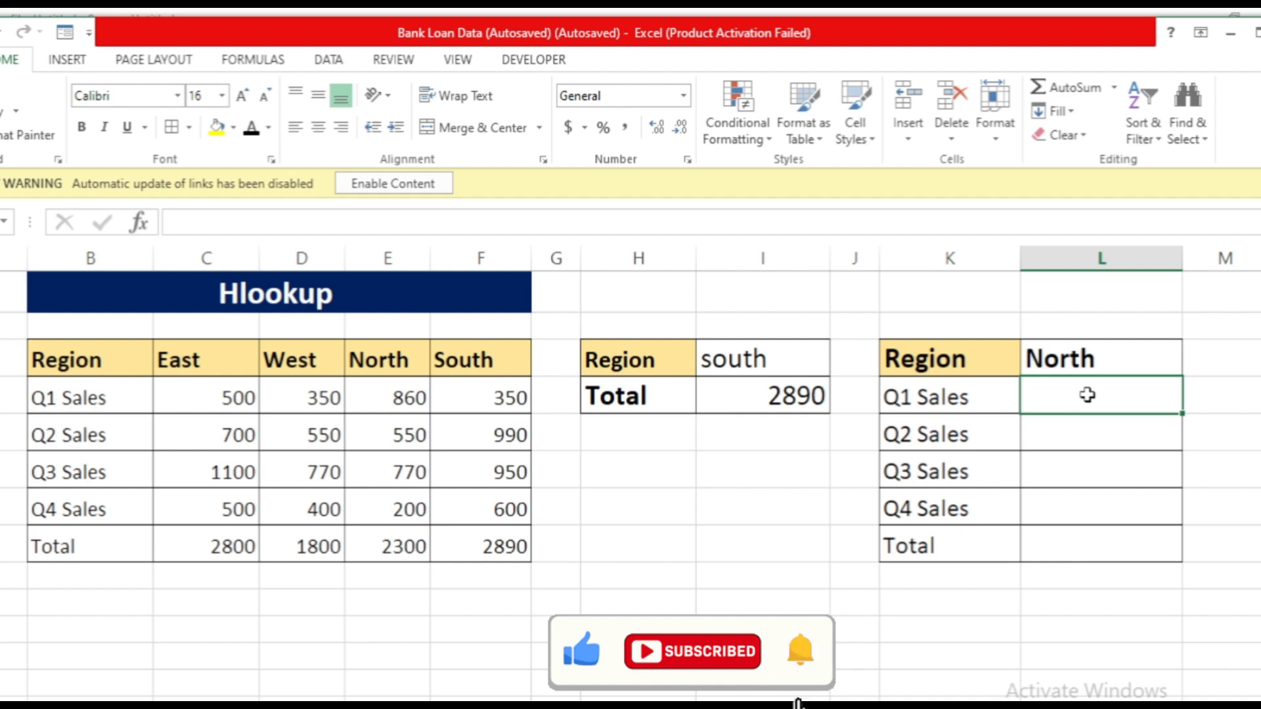
double_click(1087, 395)
text(=h)
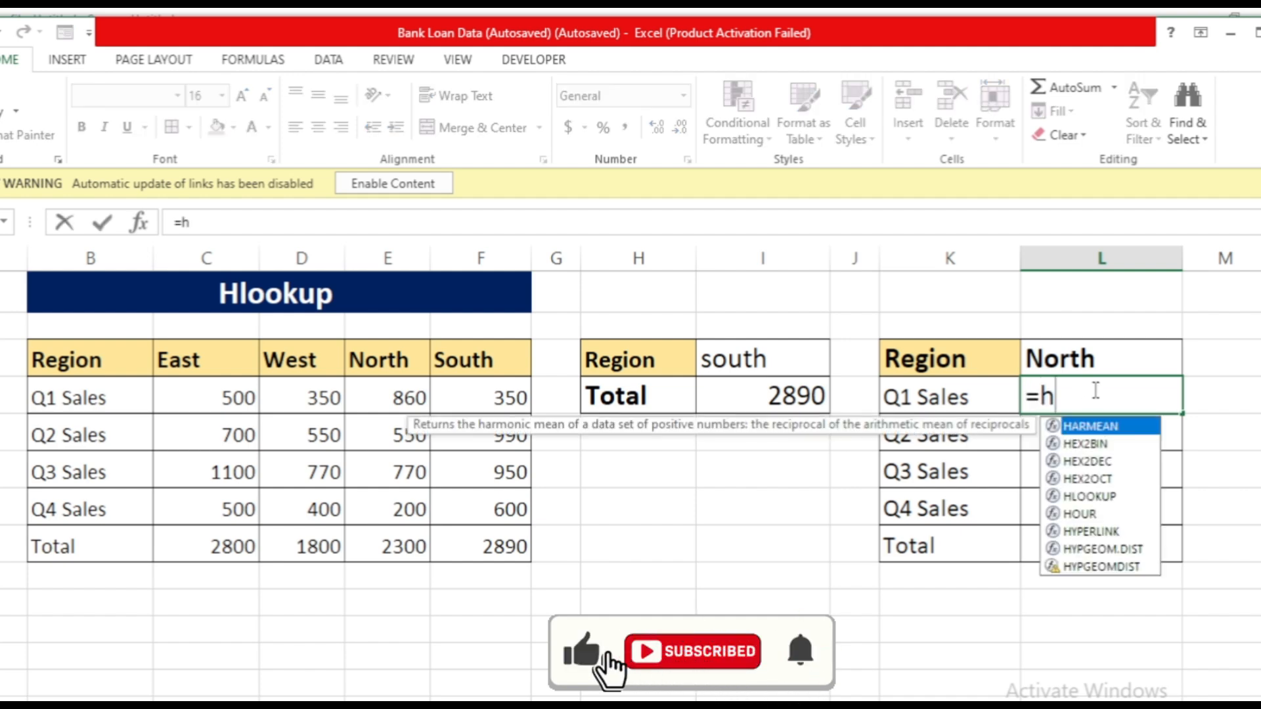
text(lo)
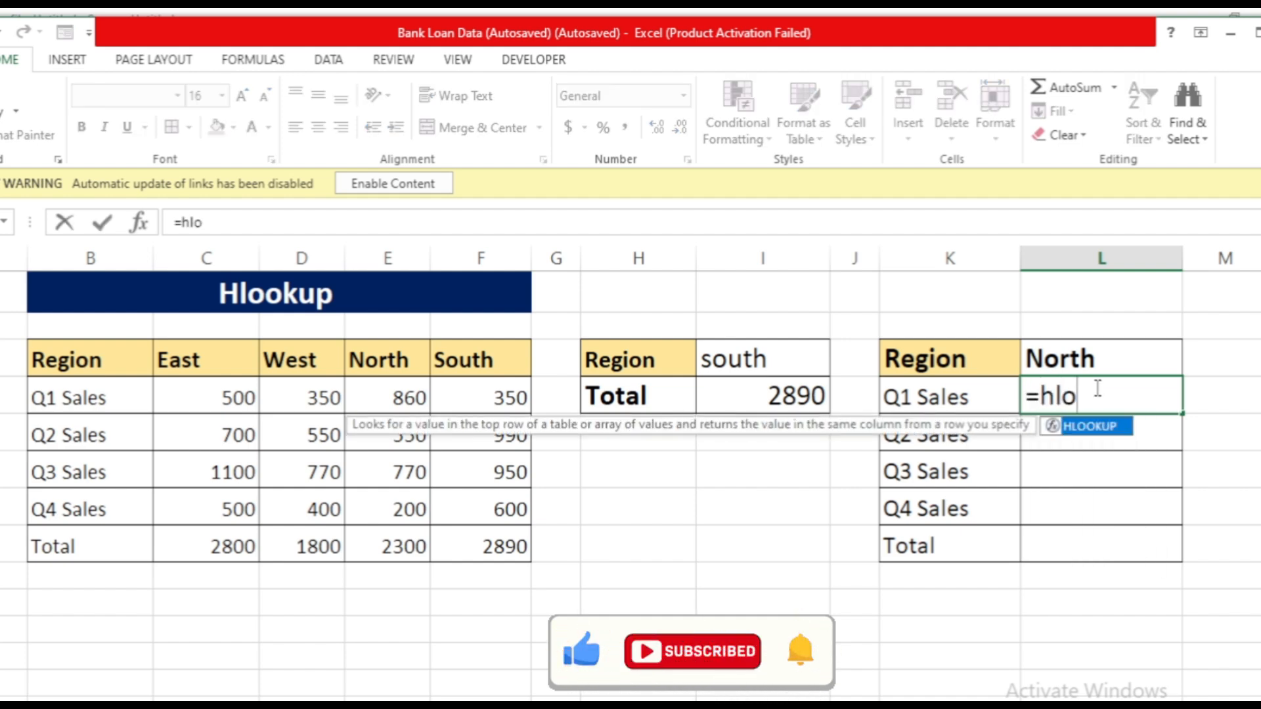
key(Tab)
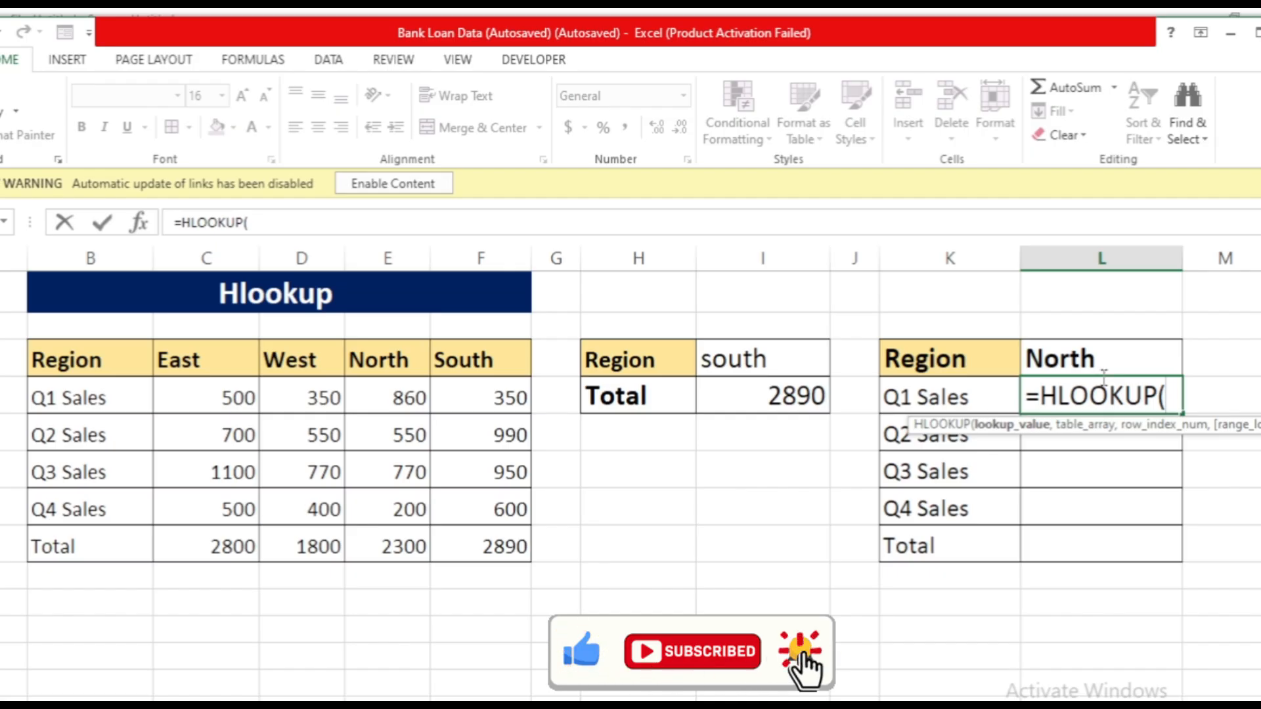
click(1106, 359)
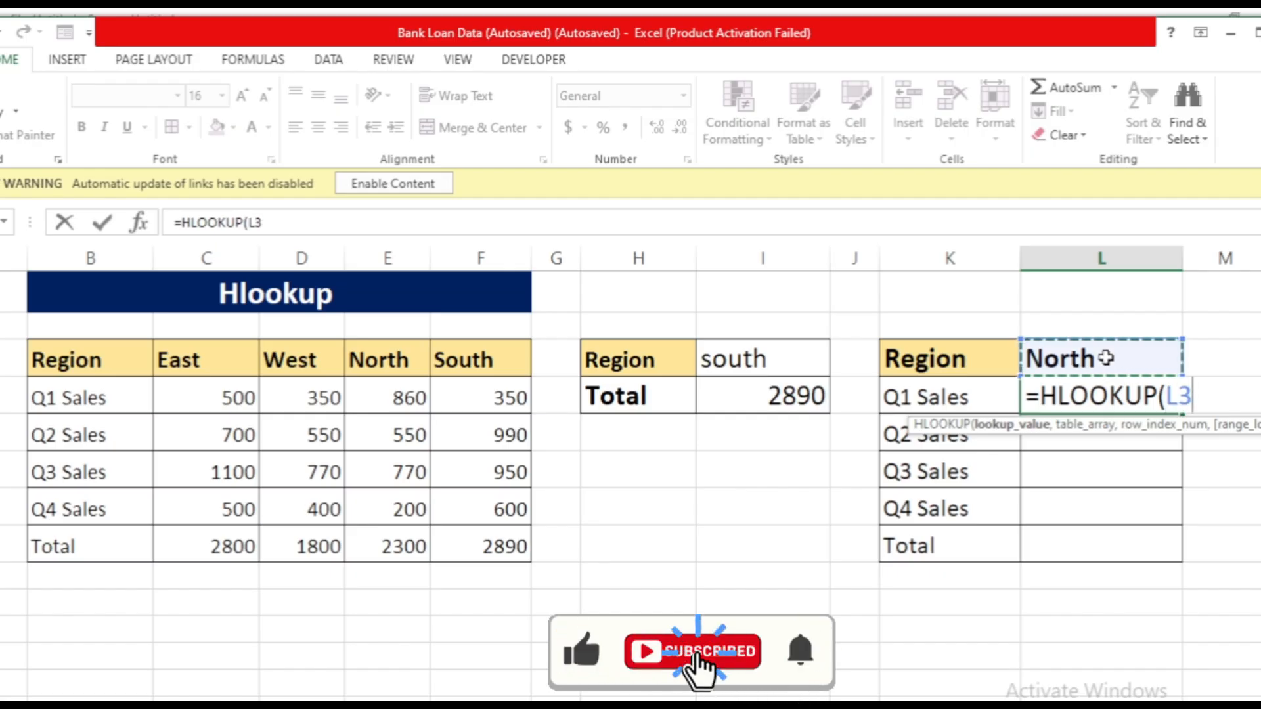
key(F4)
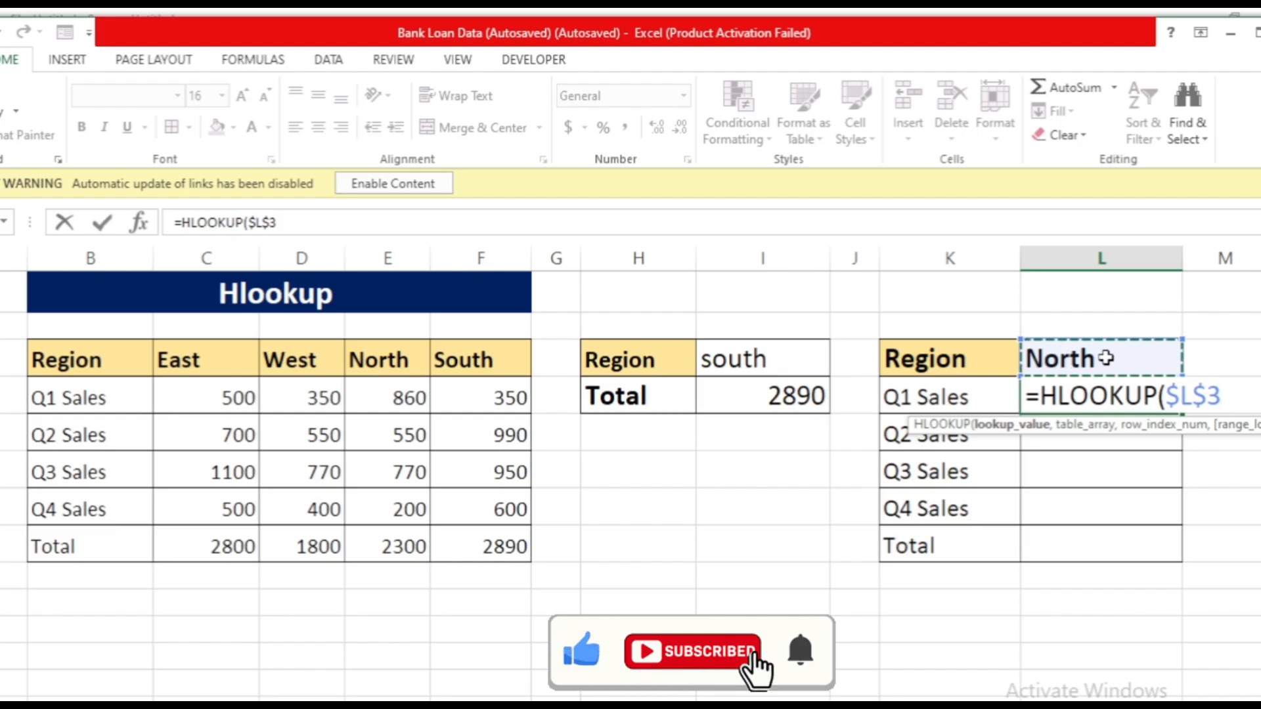
text(,)
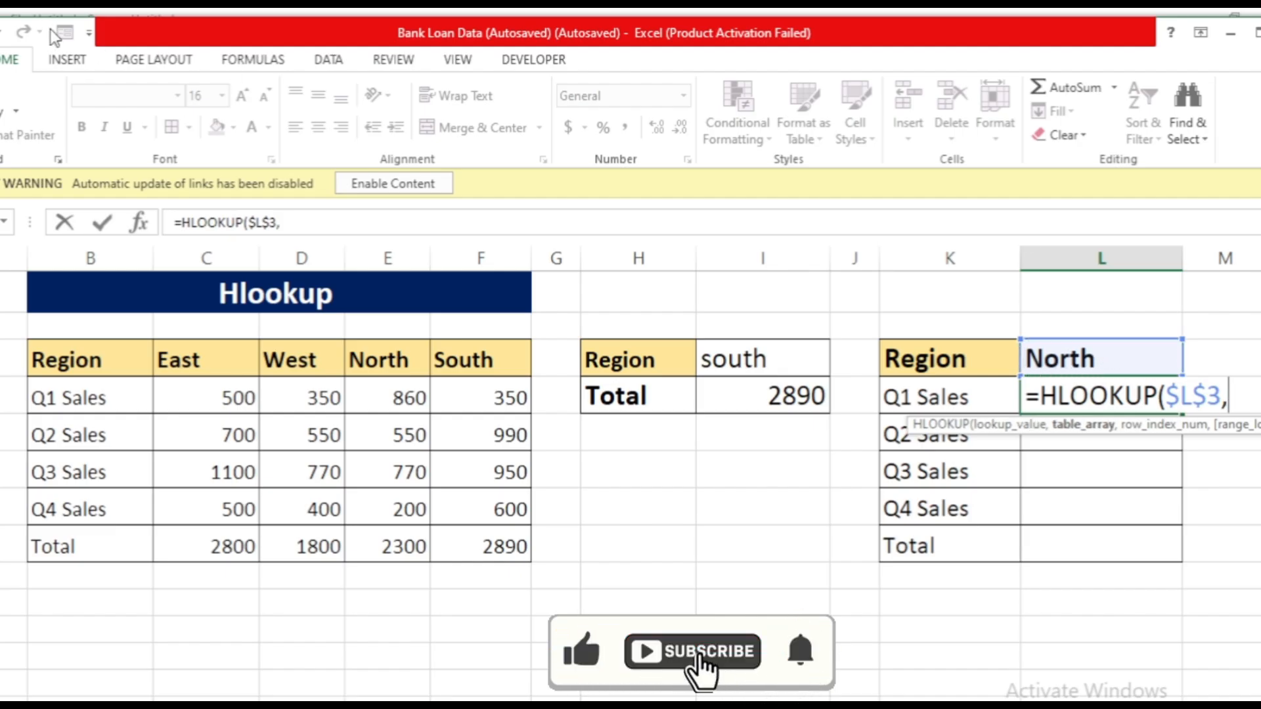
Complete the Q1 Sales HLOOKUP formula with the absolute table range $B$3:$F$8, row index 2 and match type 0
click(59, 363)
drag(59, 363, 466, 553)
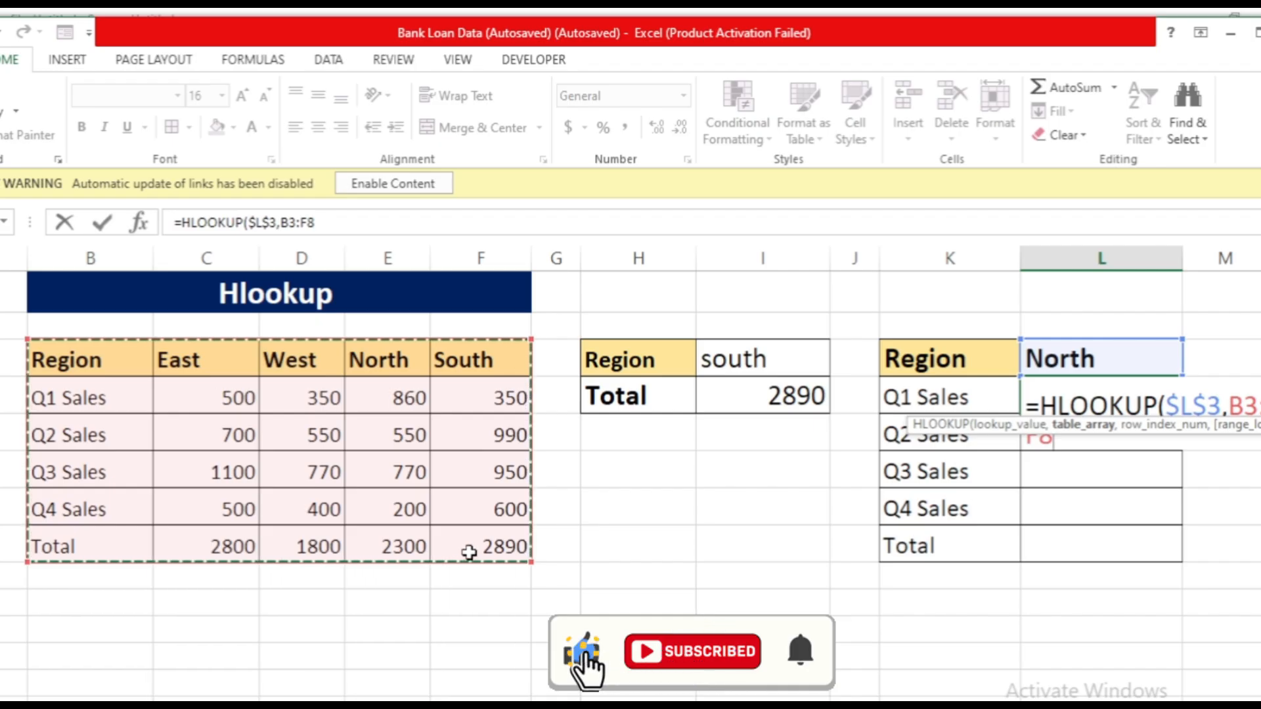
key(F4)
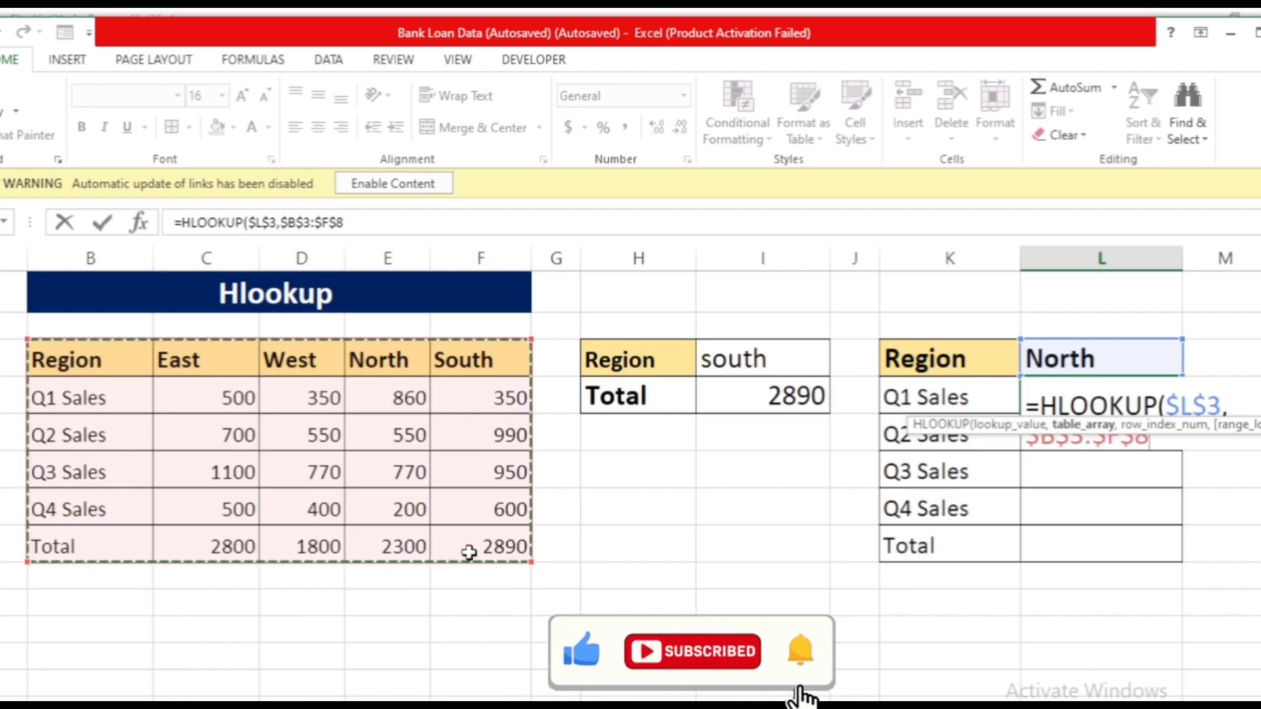
text(n)
key(BackSpace)
text(,)
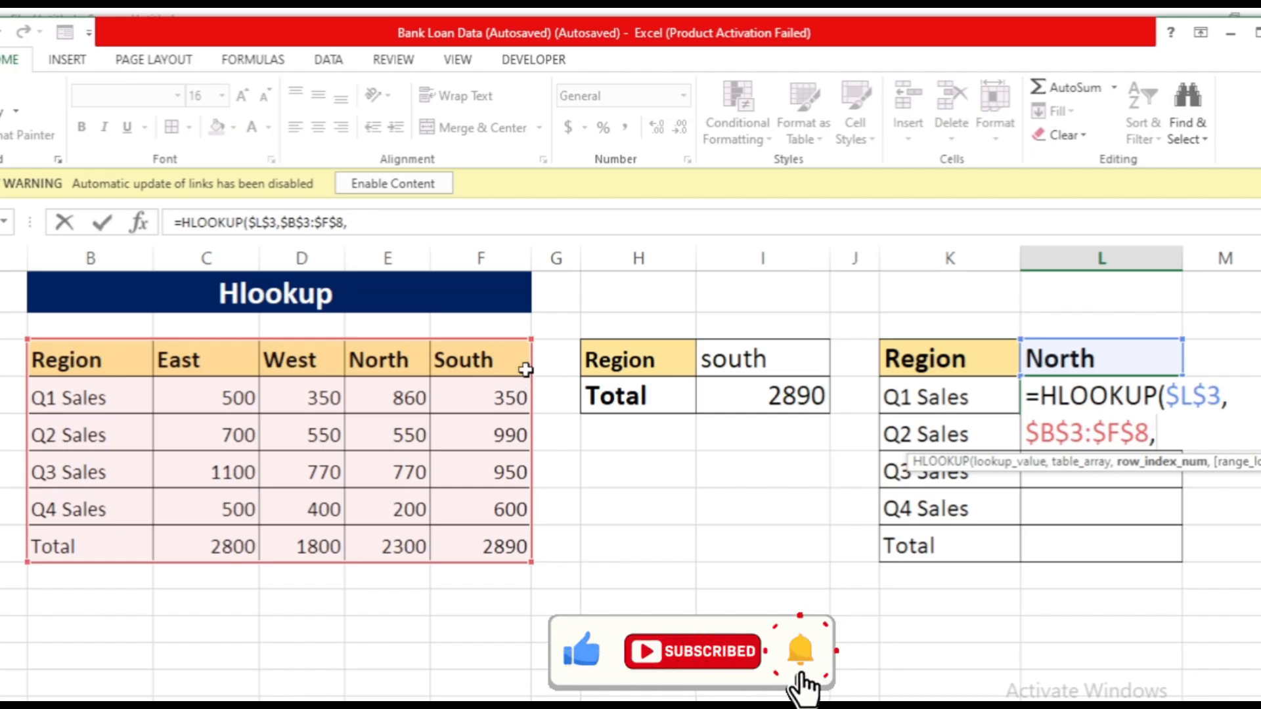
text(2)
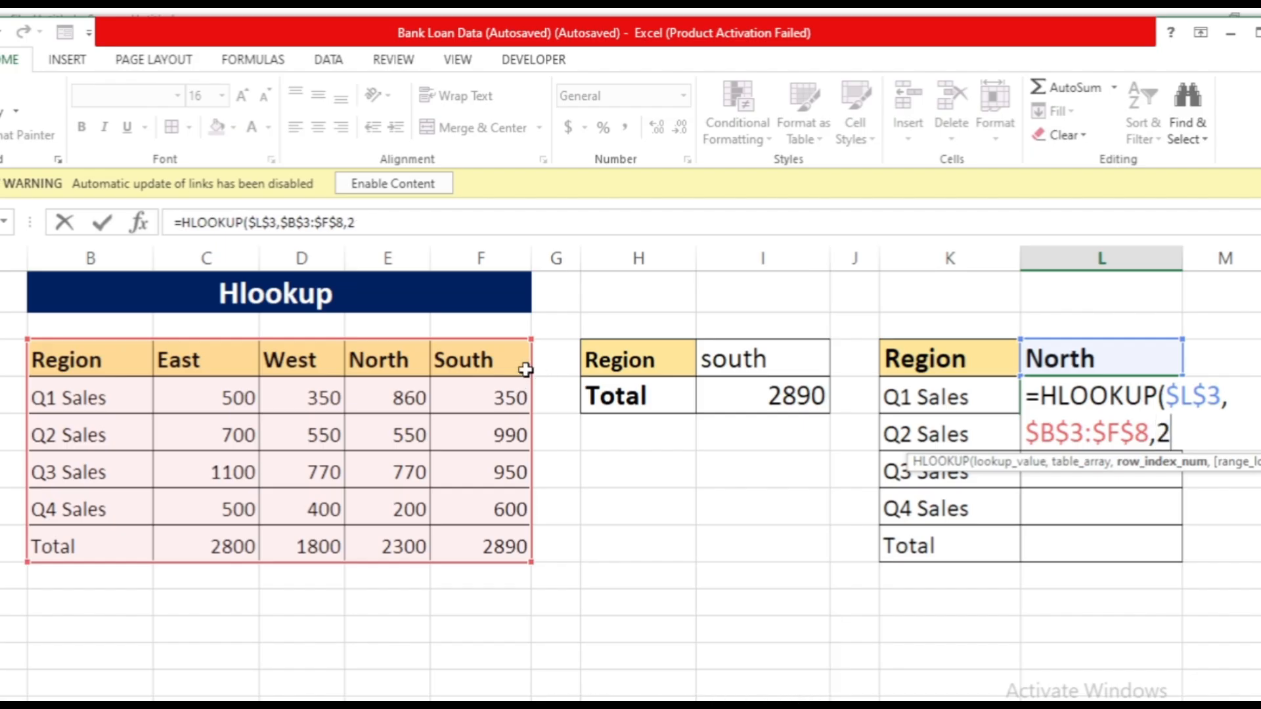
text(,0)
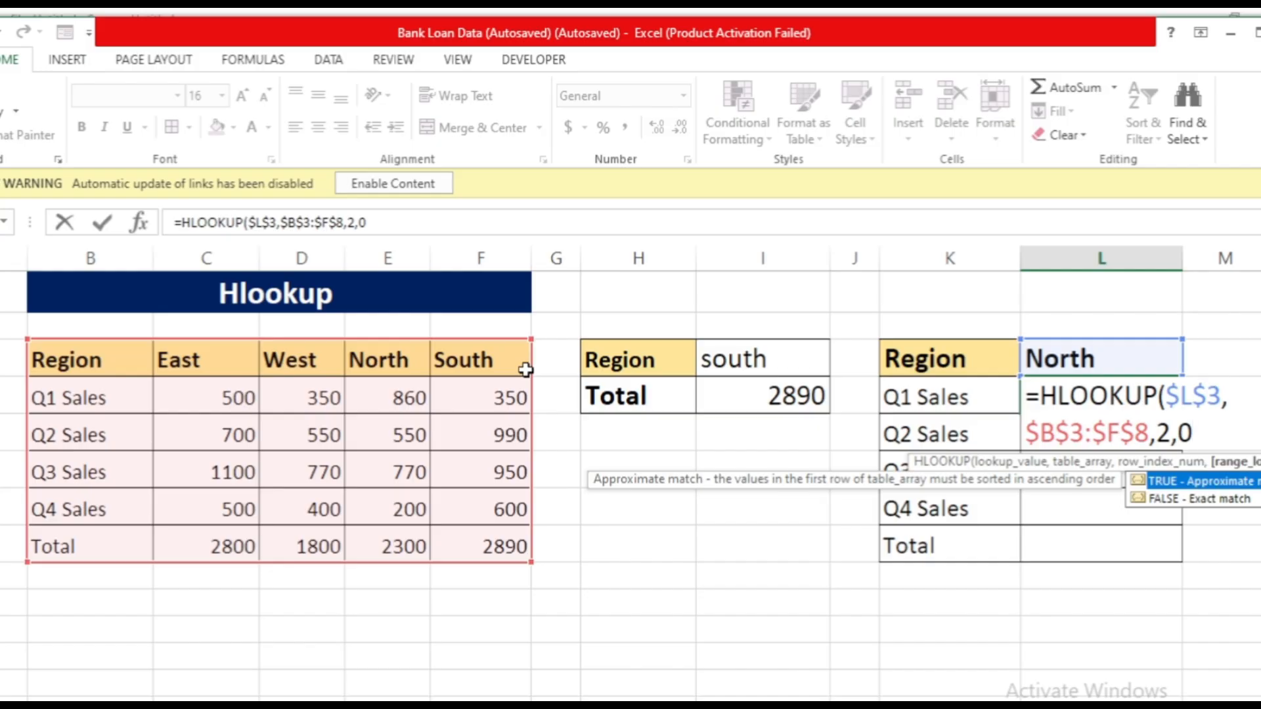
text())
key(Return)
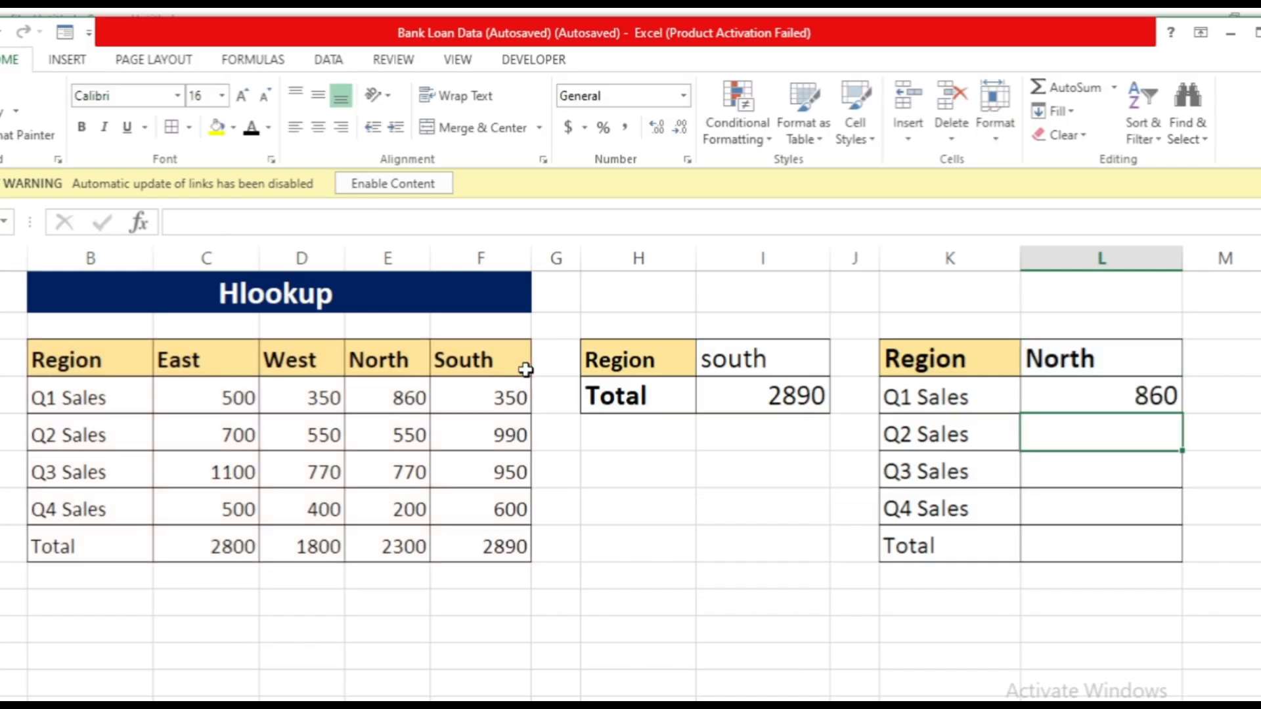
Copy the Q1 Sales HLOOKUP formula down through the Total row under North, and set the Q2 Sales formula's row index to 3
click(1101, 394)
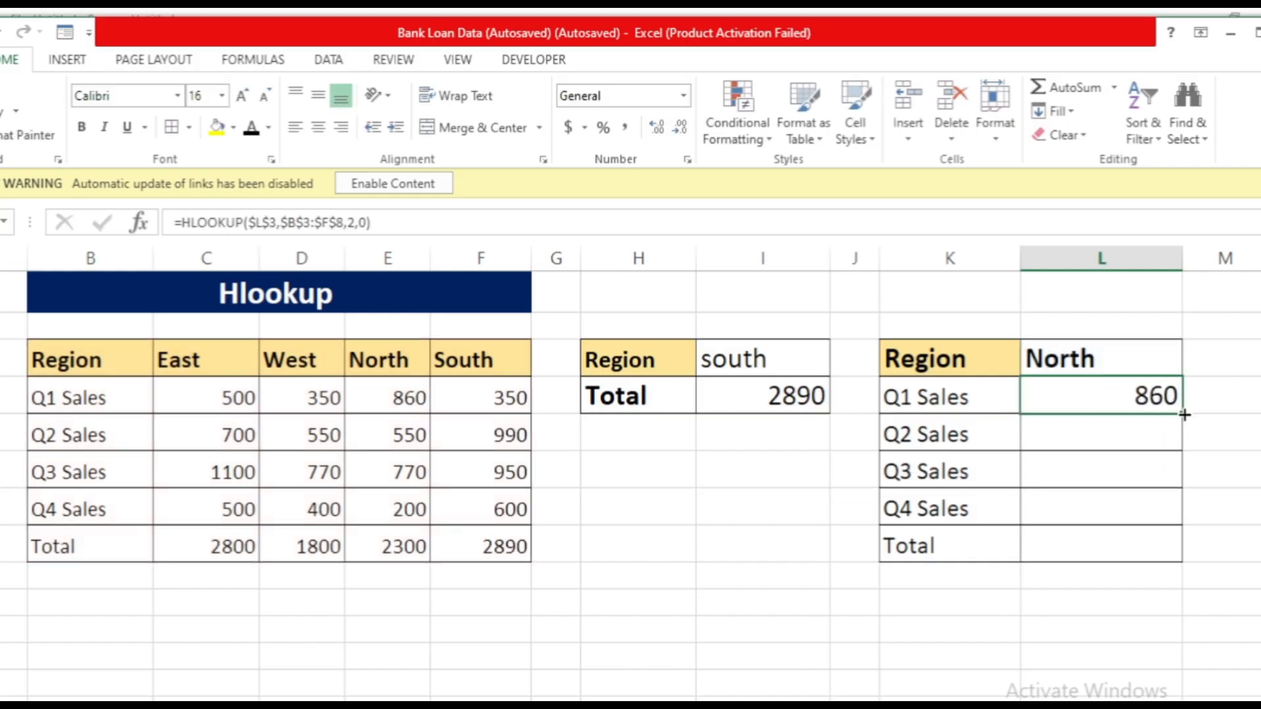
drag(1183, 416, 1172, 554)
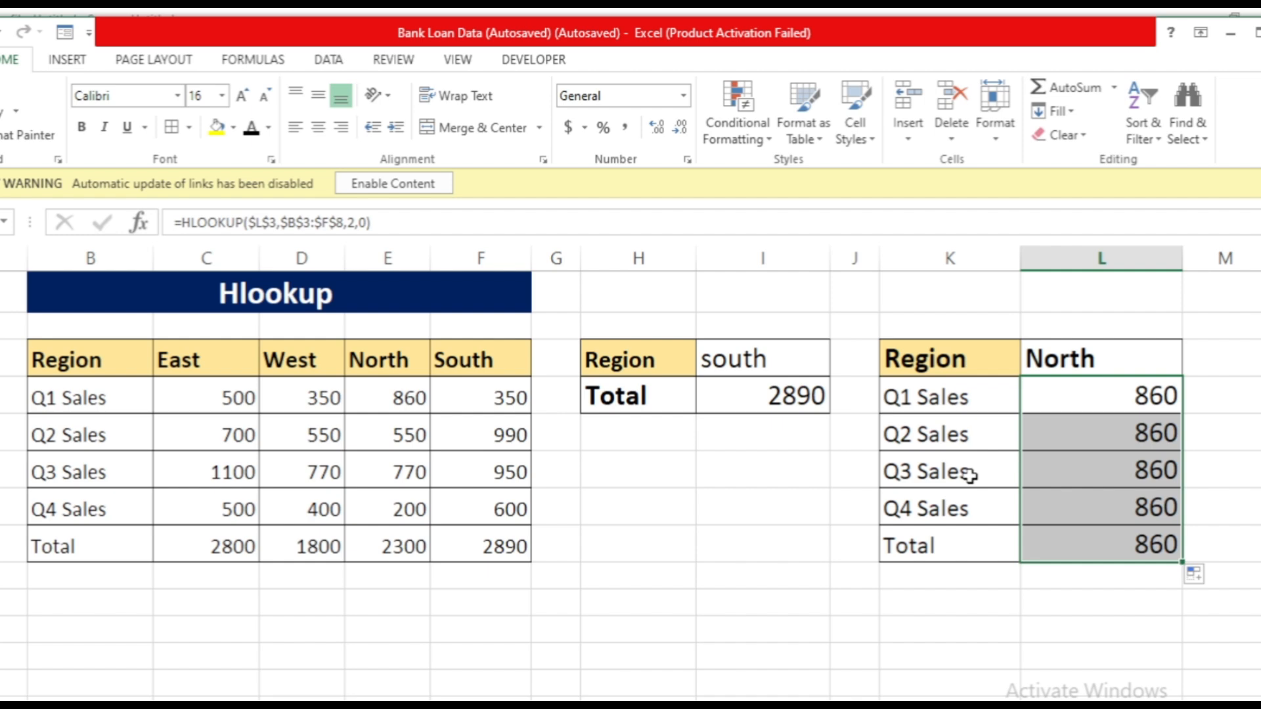
double_click(1149, 432)
click(1171, 471)
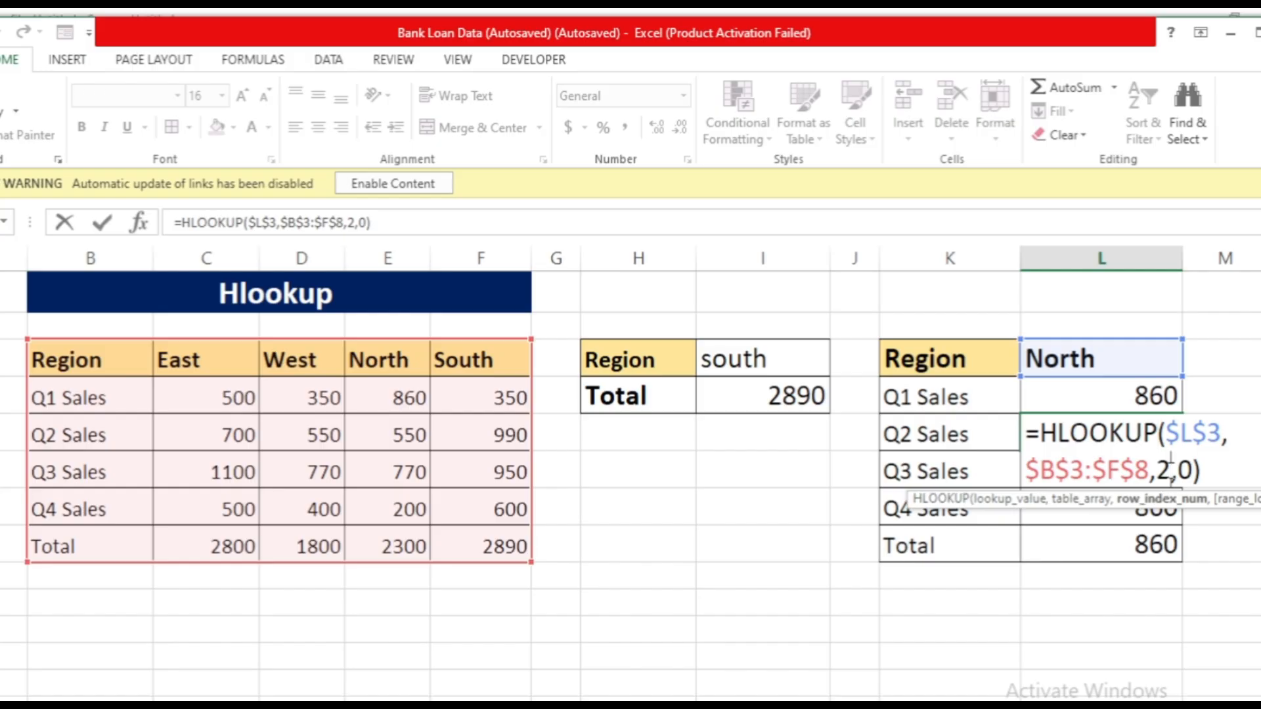
key(BackSpace)
text(3)
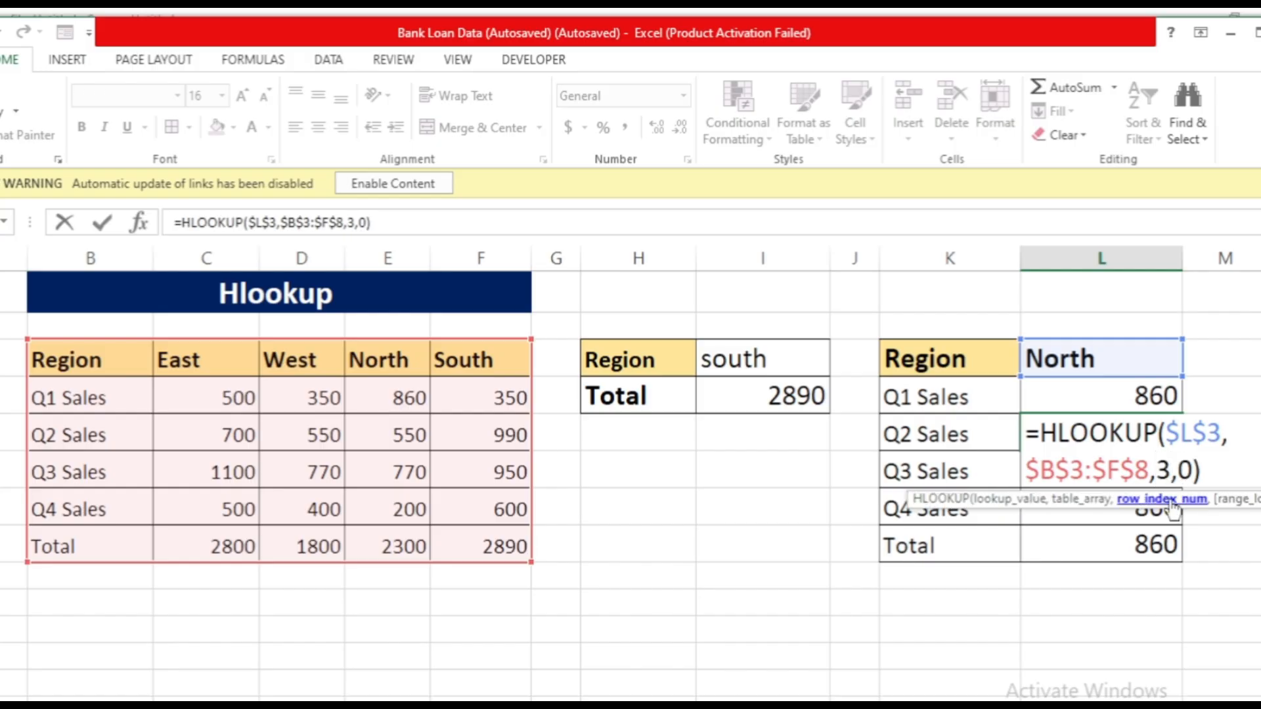
key(Return)
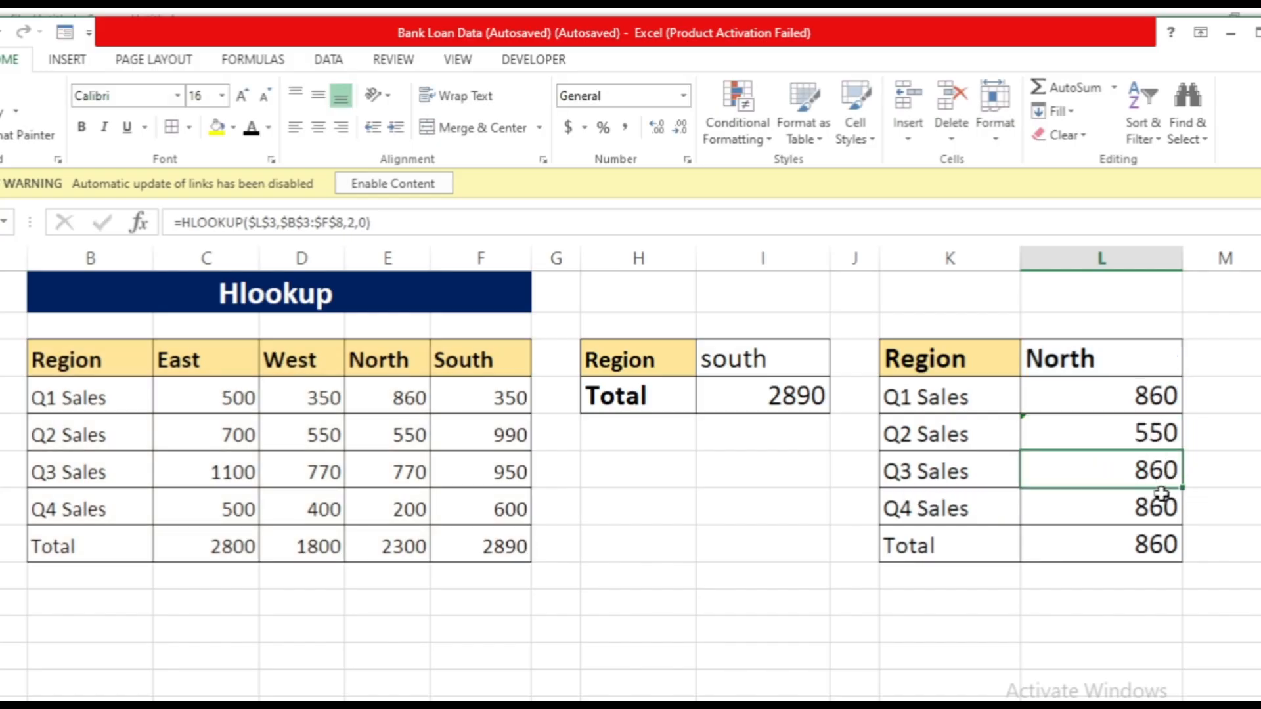
Set the row index in the Q3 Sales HLOOKUP formula under North to 4
double_click(1162, 471)
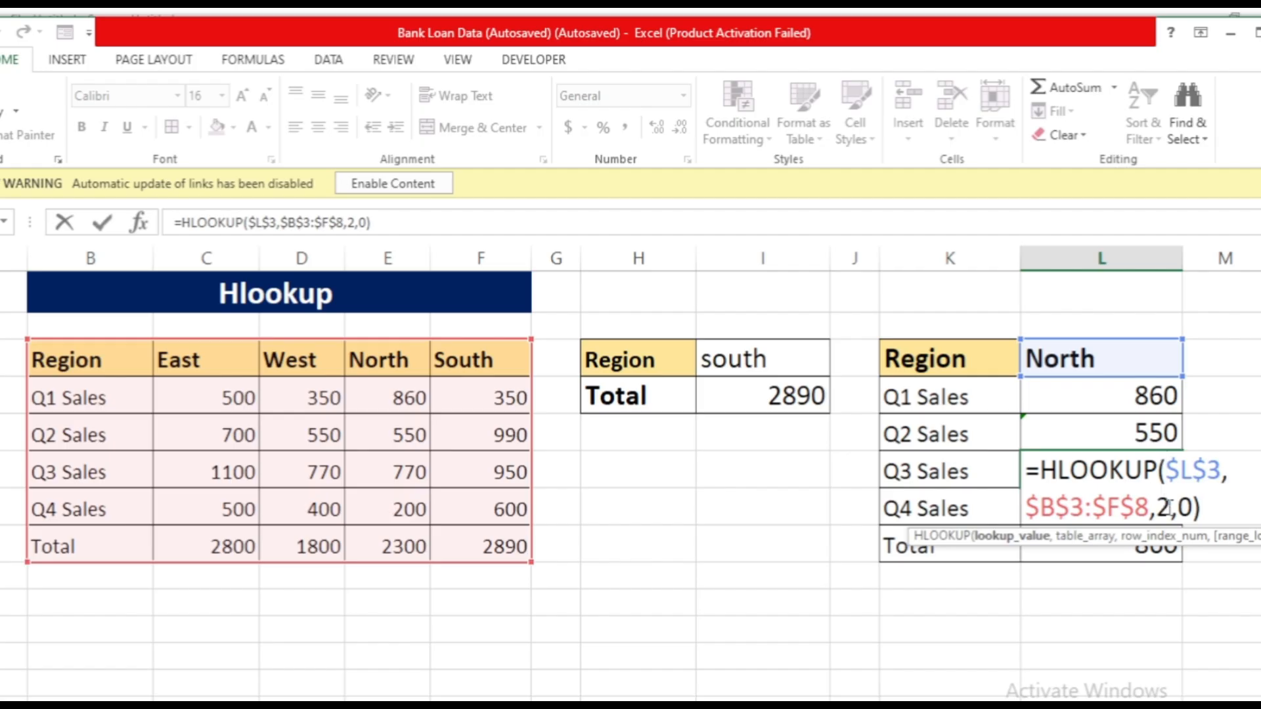
key(BackSpace)
text(3)
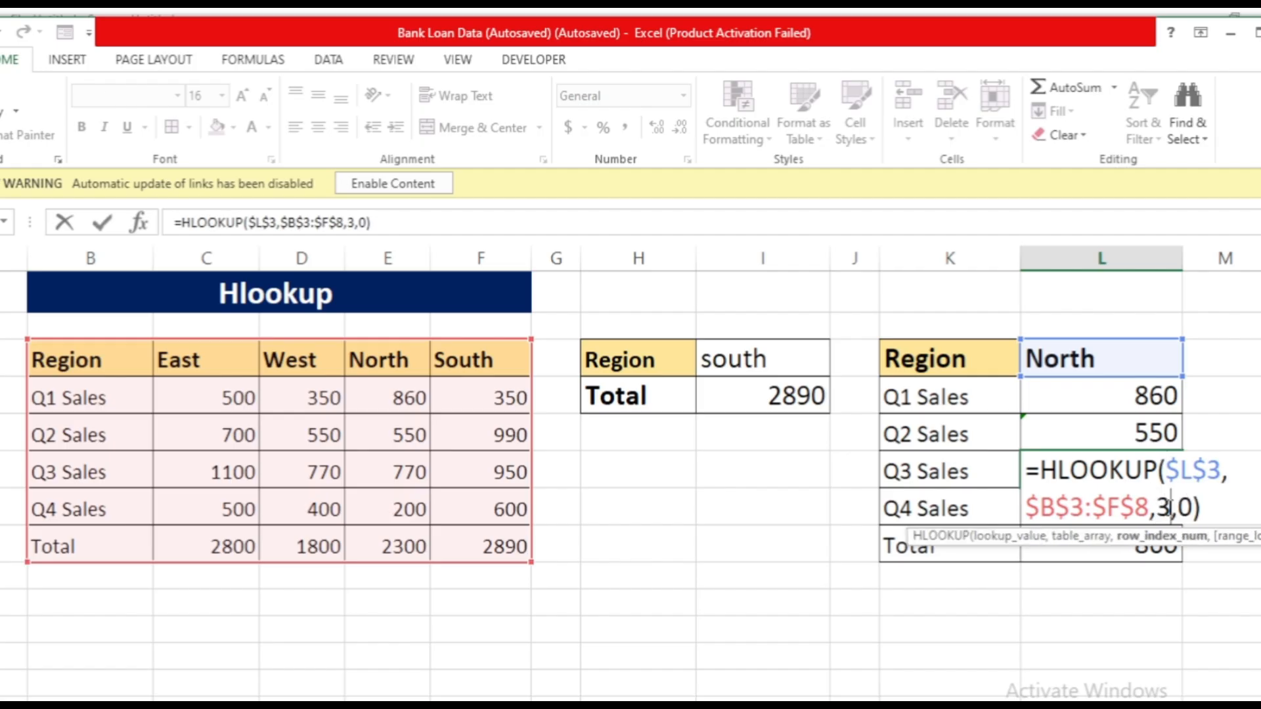
key(BackSpace)
text(4)
key(Return)
Set the row index in the Q4 Sales HLOOKUP formula under North to 5
double_click(1156, 513)
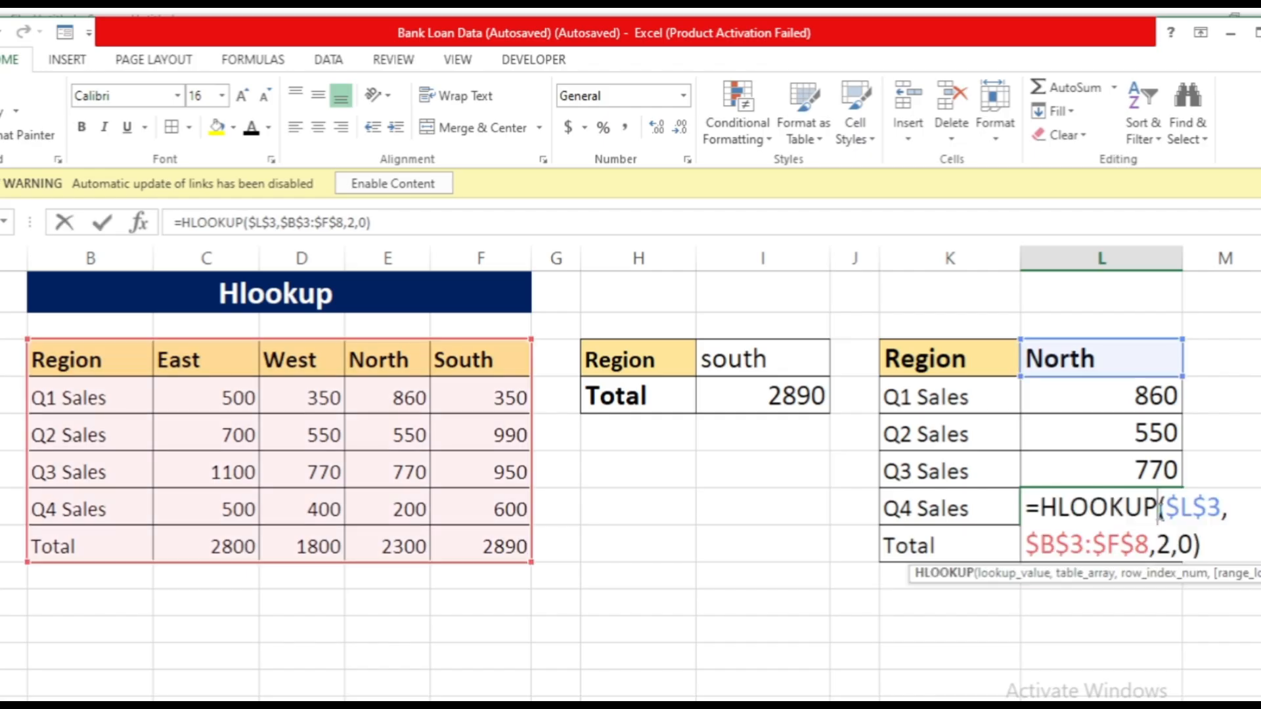
click(1172, 545)
key(BackSpace)
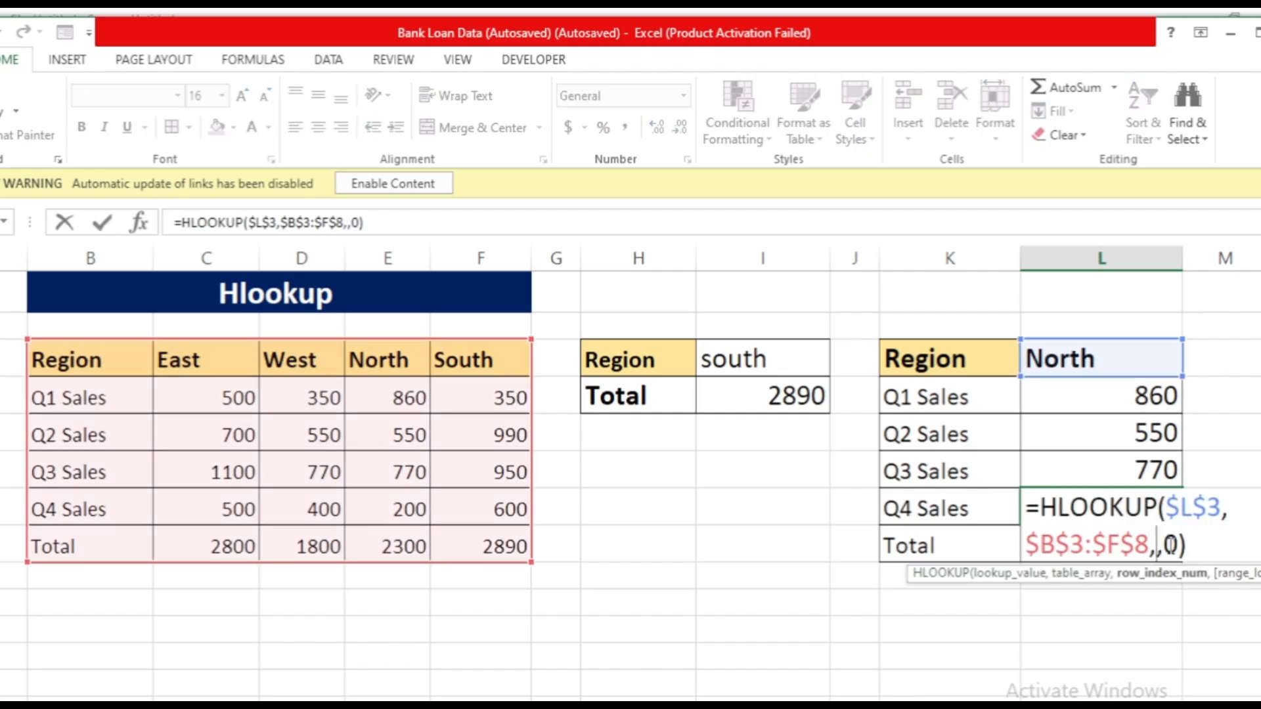
text(5)
key(Return)
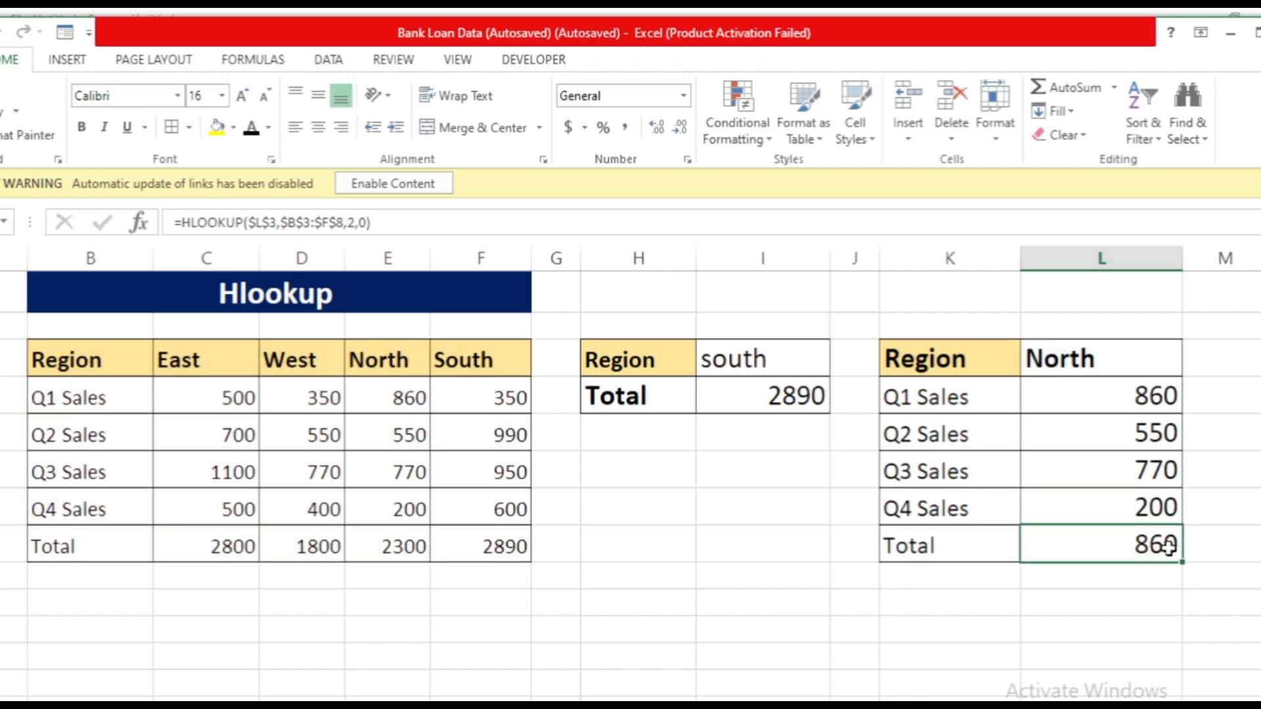
Set the row index in the Total HLOOKUP formula under North to 6
double_click(1158, 548)
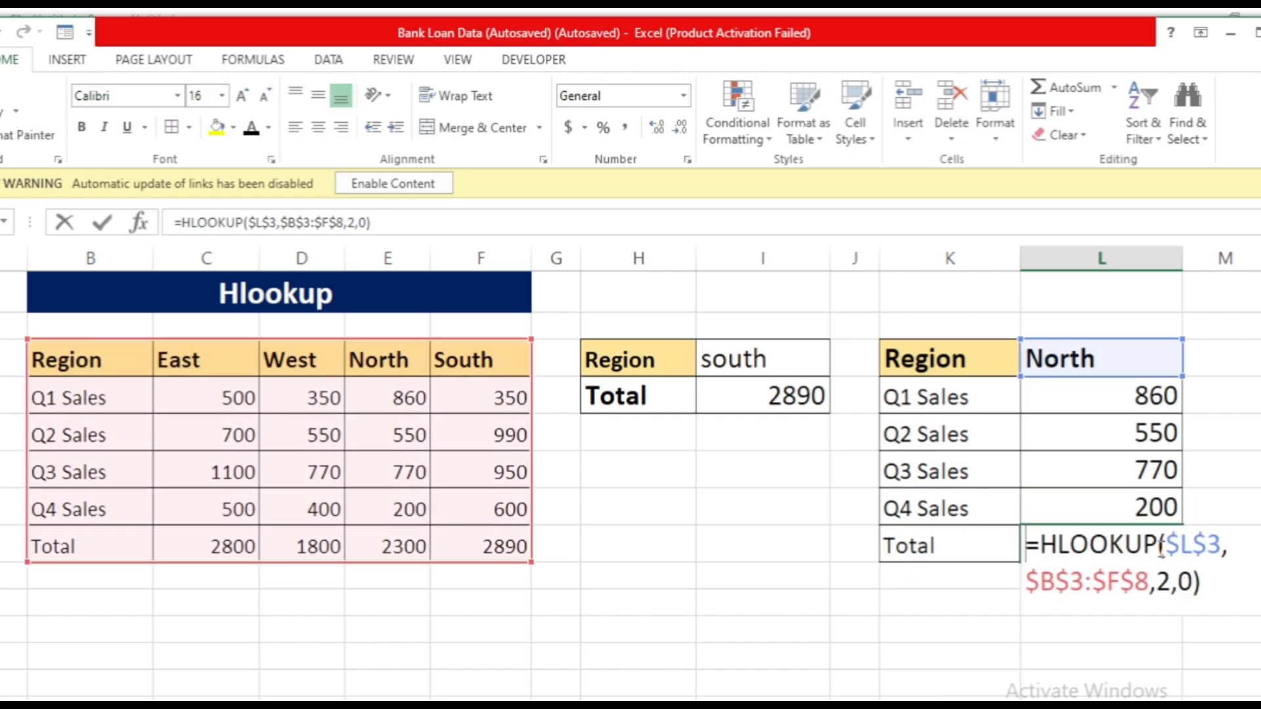
click(1172, 581)
key(BackSpace)
text(6)
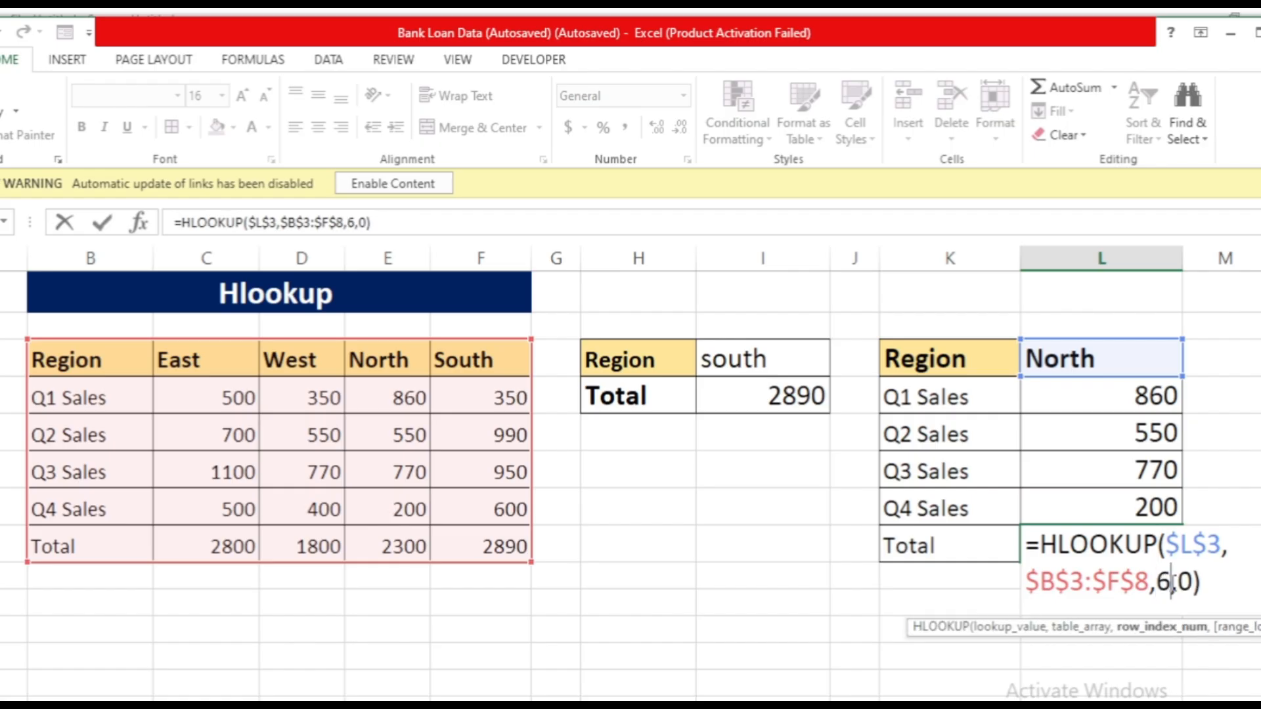
key(Return)
click(1149, 606)
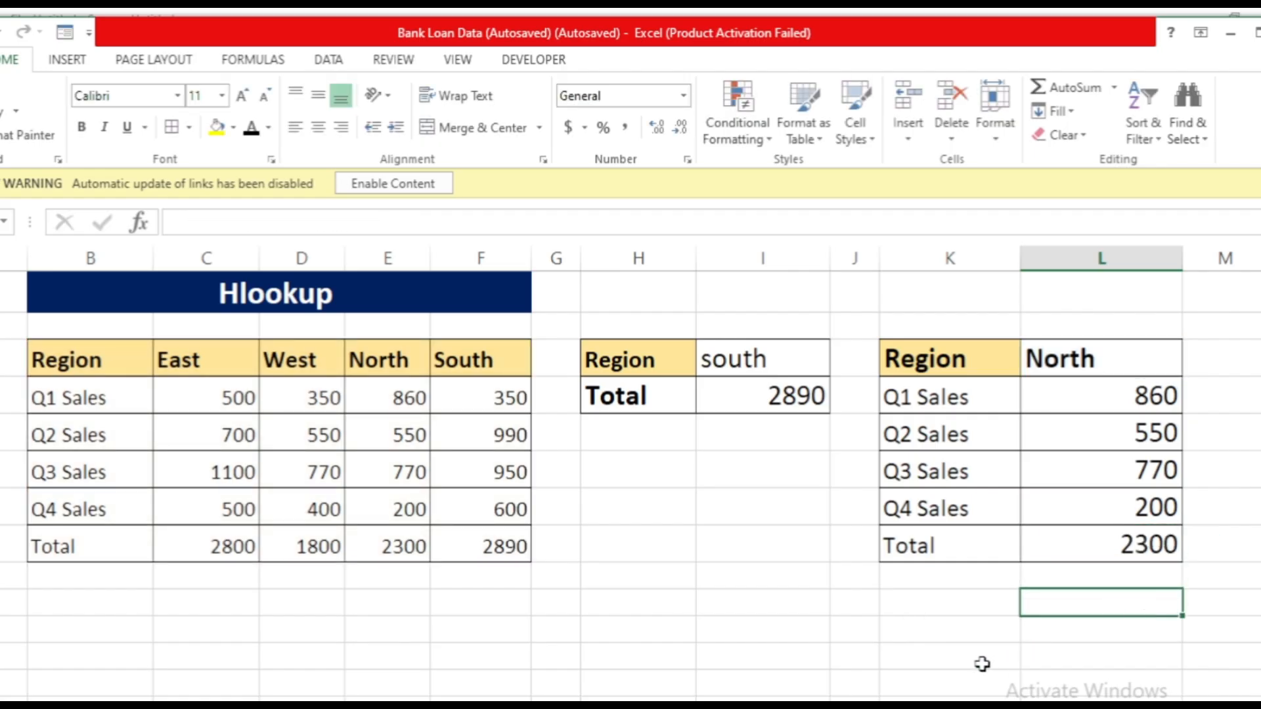
click(910, 609)
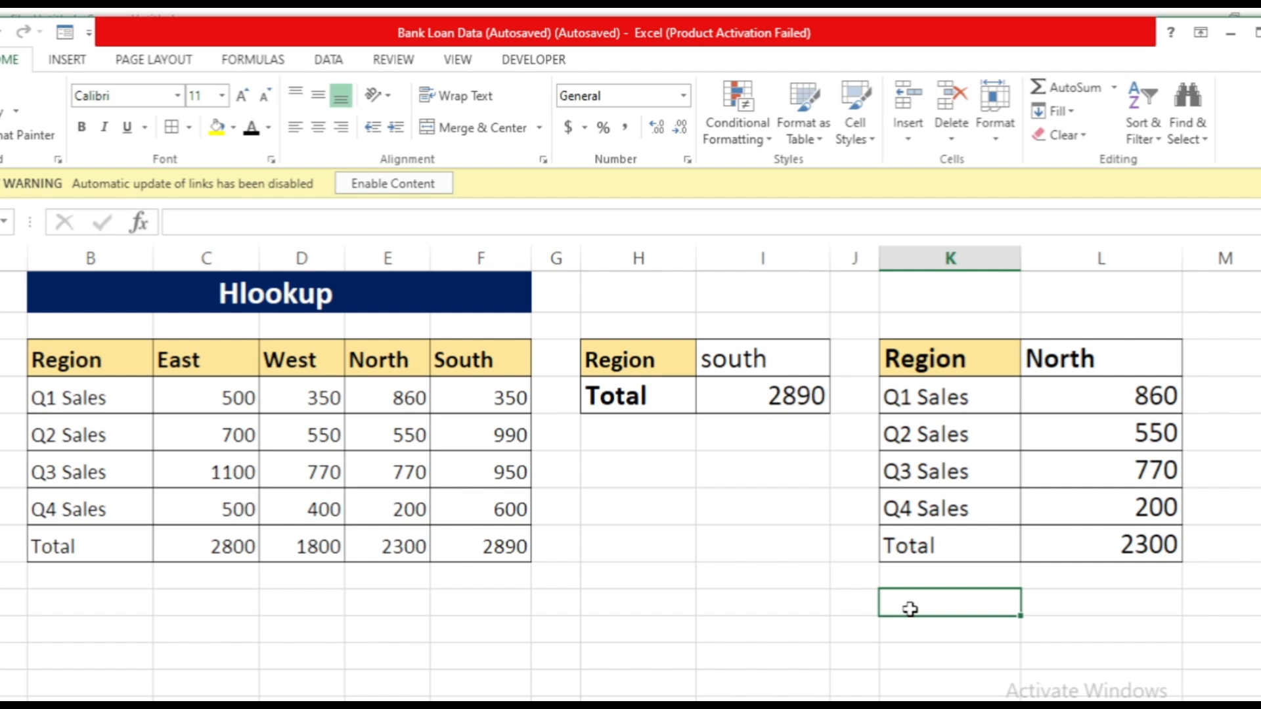
click(704, 545)
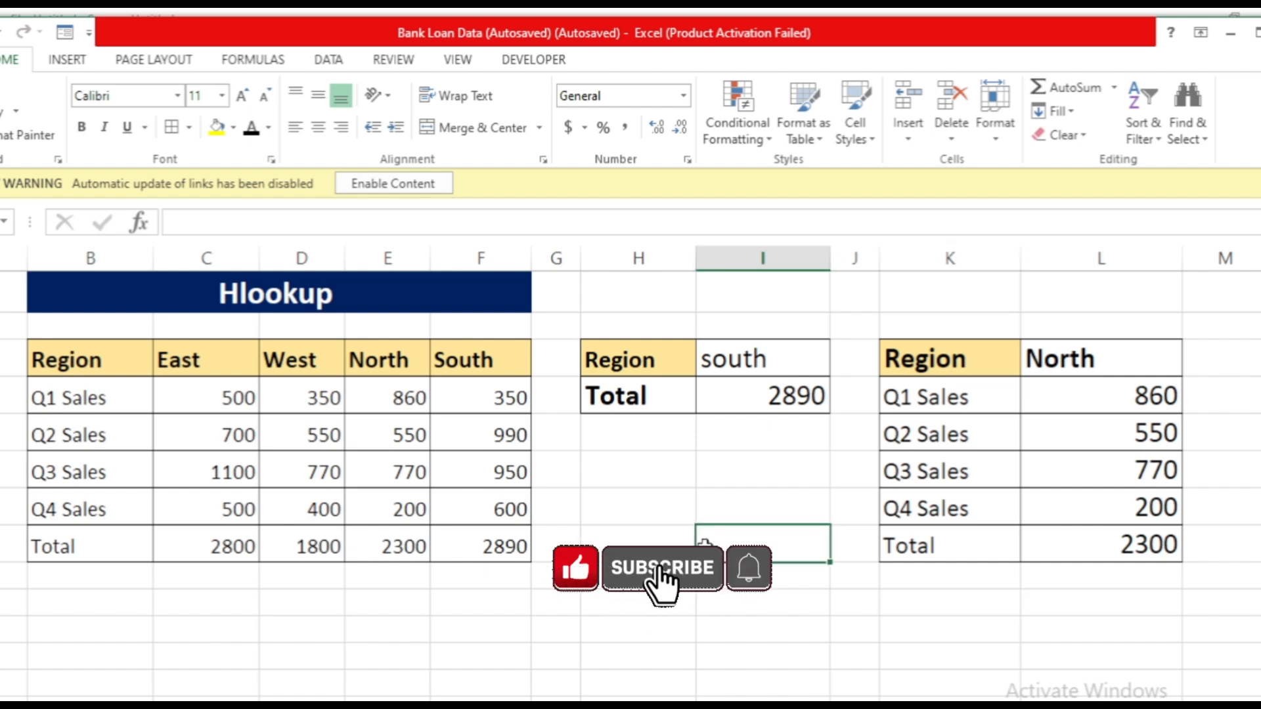